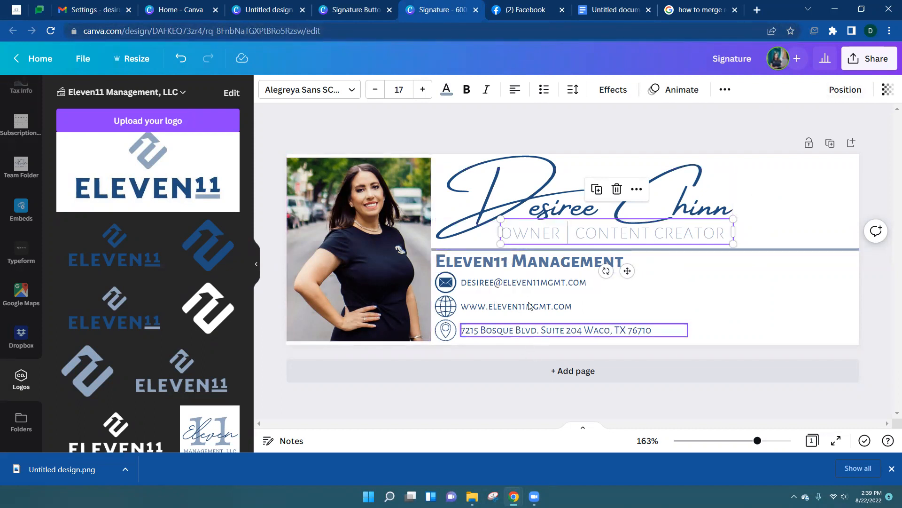
Review the signature design's download options for a PNG with a transparent background and close them.
click(883, 331)
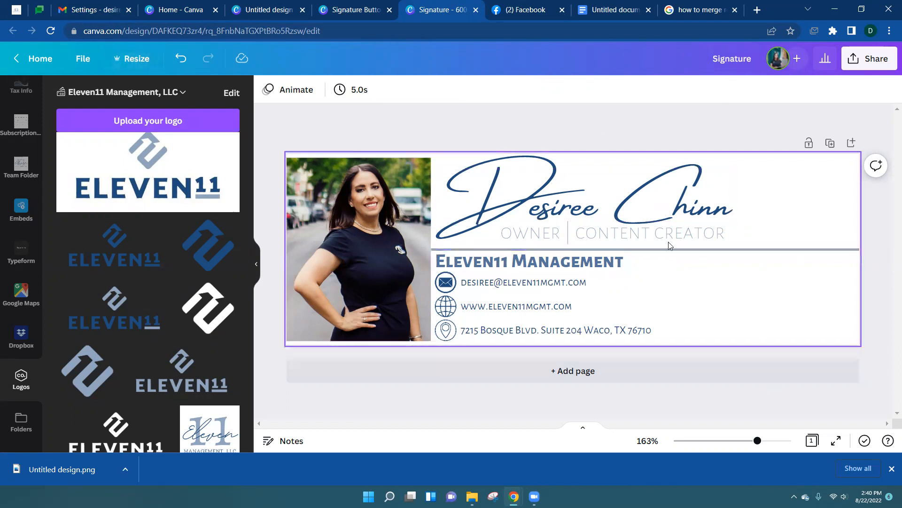
click(864, 62)
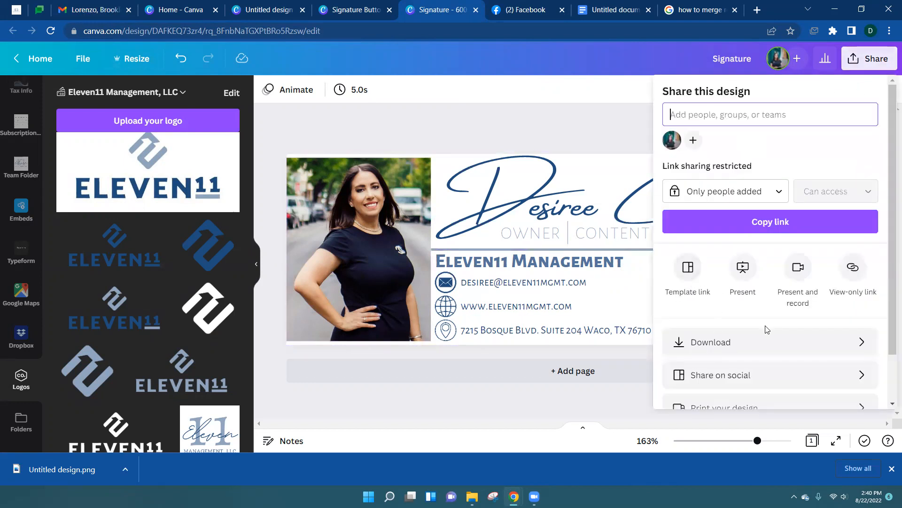
click(853, 344)
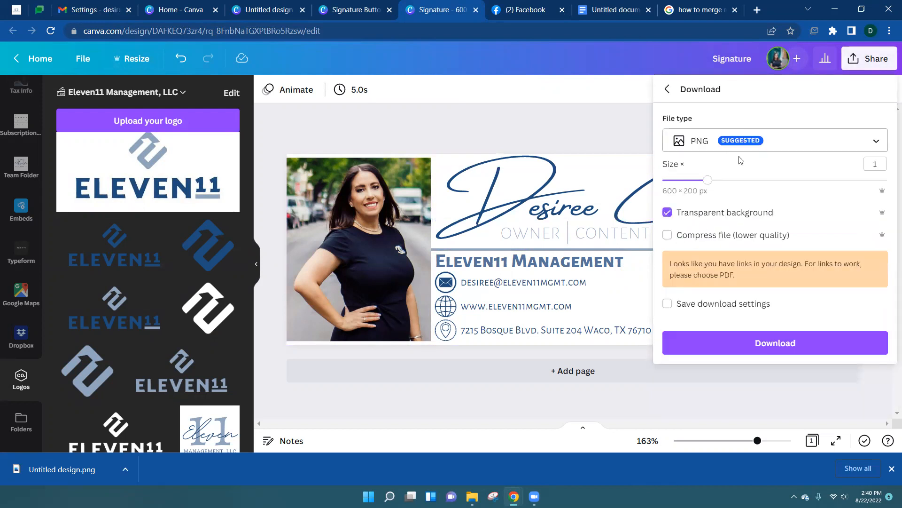
click(797, 343)
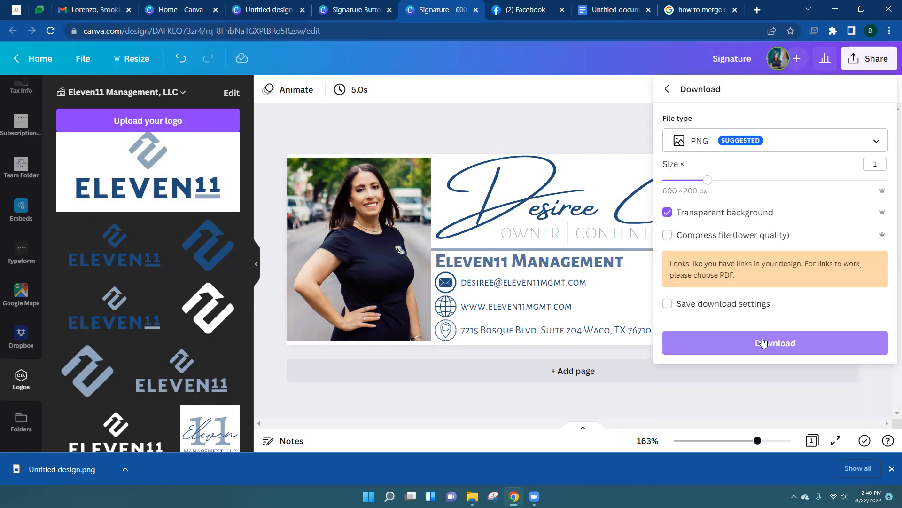
click(584, 129)
Look through the four button pages of the Signature Buttons design and compare them with the signature design.
click(357, 9)
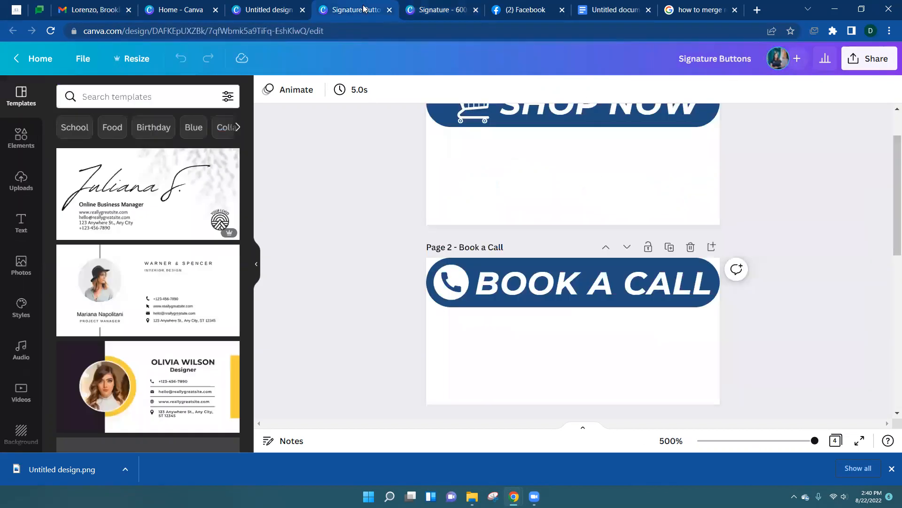
scroll(784, 235, up, 1)
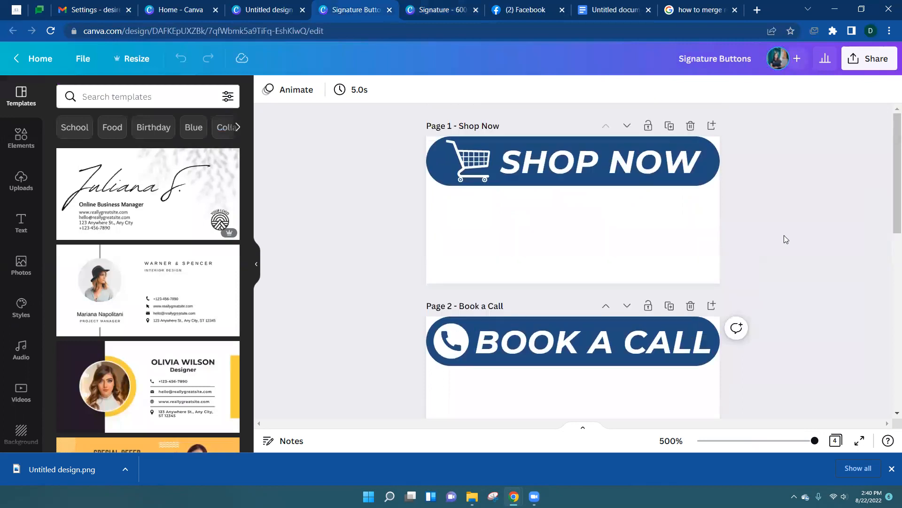
scroll(784, 235, down, 6)
scroll(783, 235, down, 2)
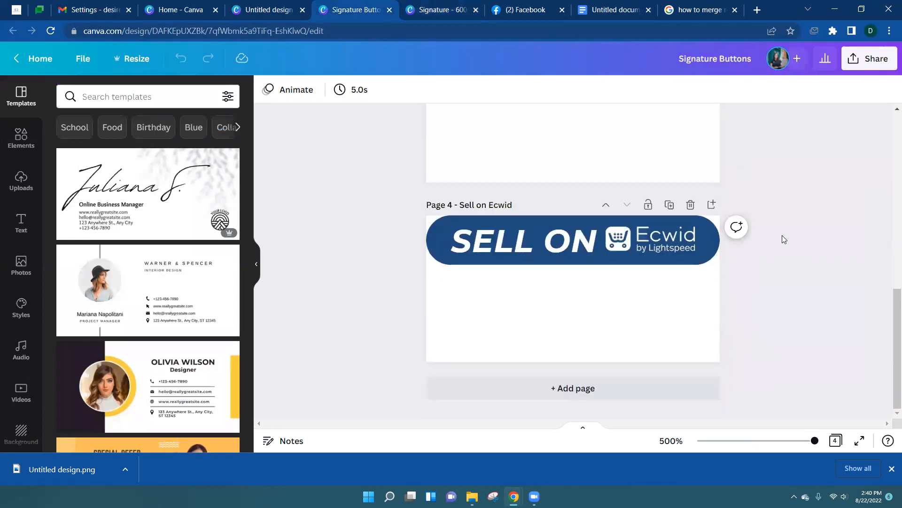
scroll(778, 234, up, 10)
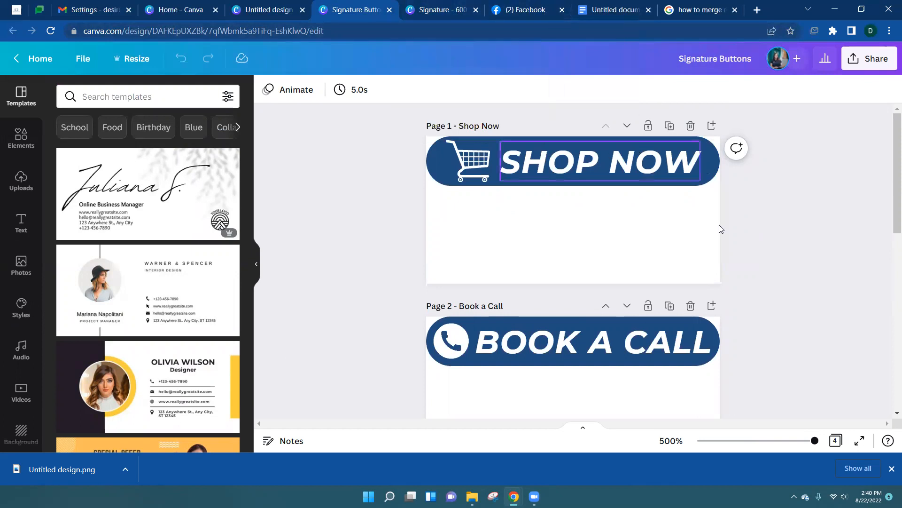
click(432, 10)
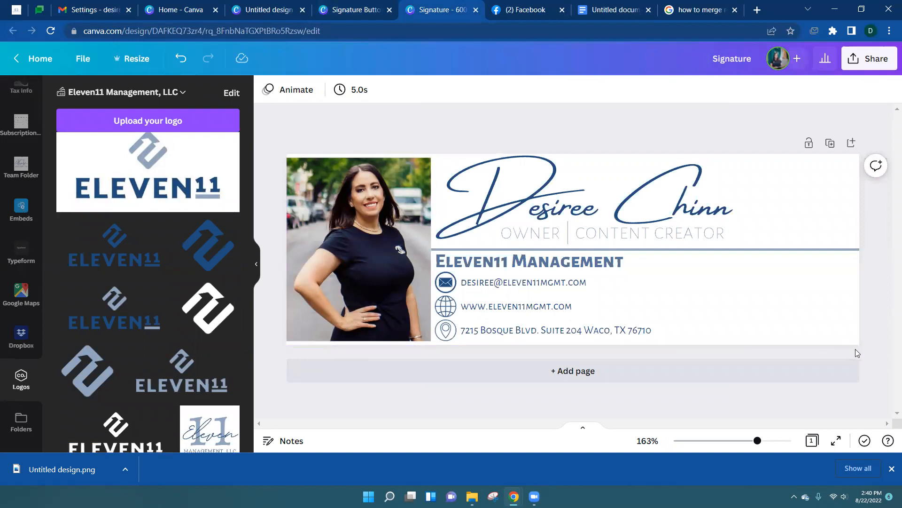
click(348, 12)
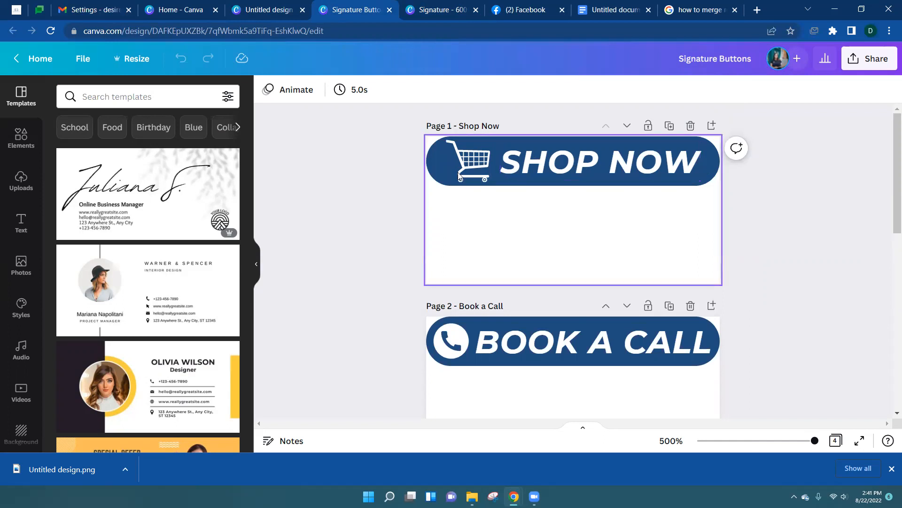
Inspect the Shop Now button's text, background shape and cart graphic, and show the link attached to the cart graphic.
click(554, 169)
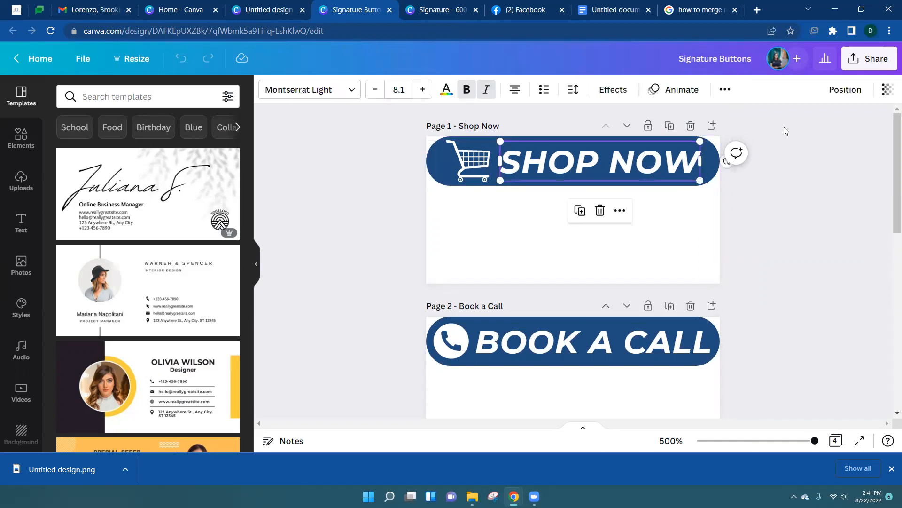
click(724, 90)
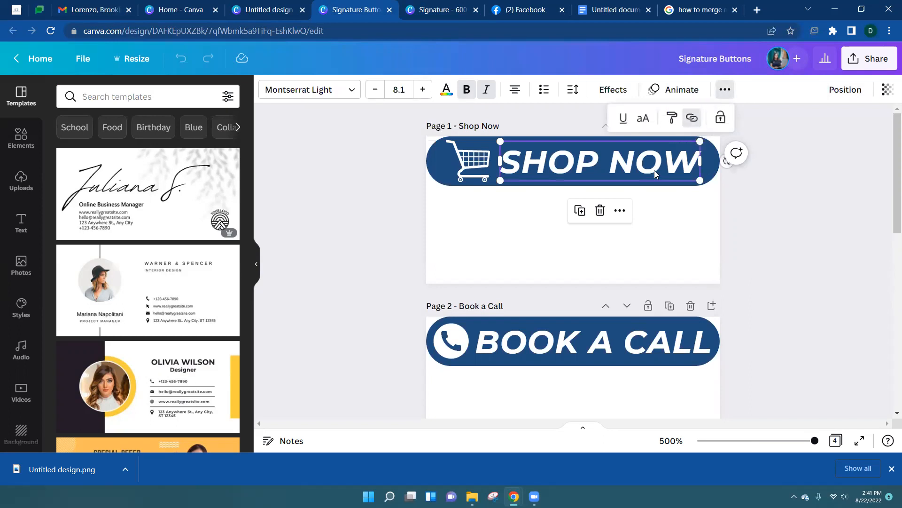
click(530, 163)
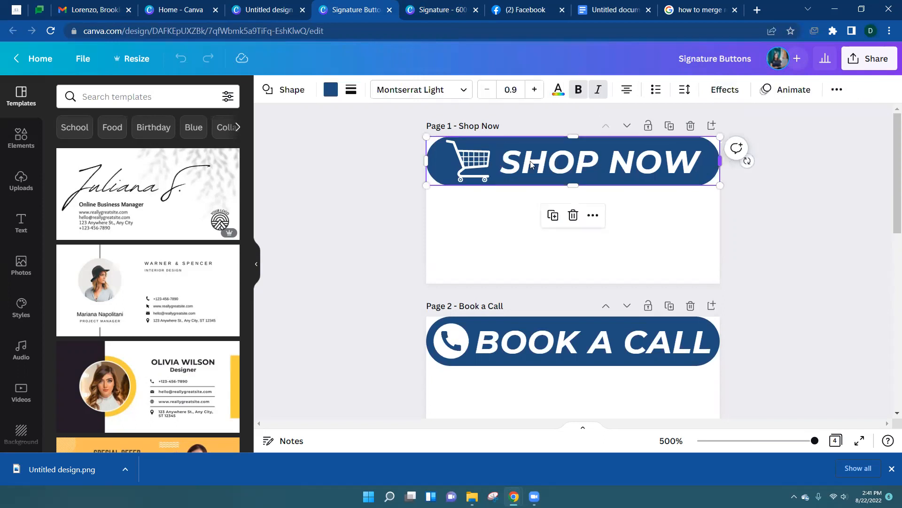
click(468, 163)
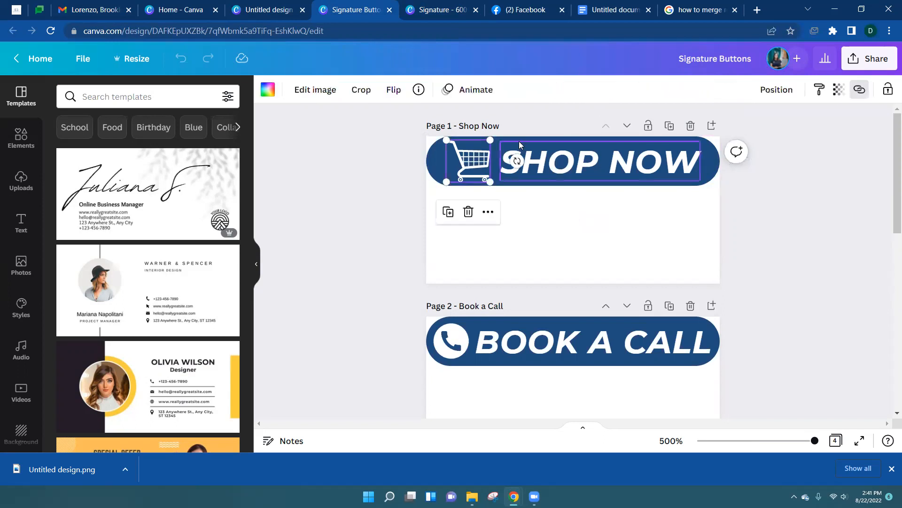
click(861, 90)
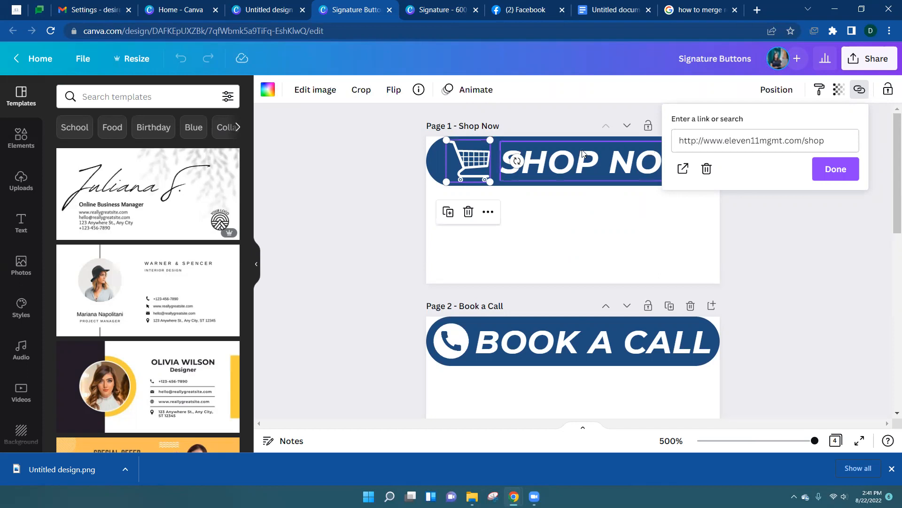
Search the elements library for "self" and limit the results to graphics.
click(22, 138)
click(155, 100)
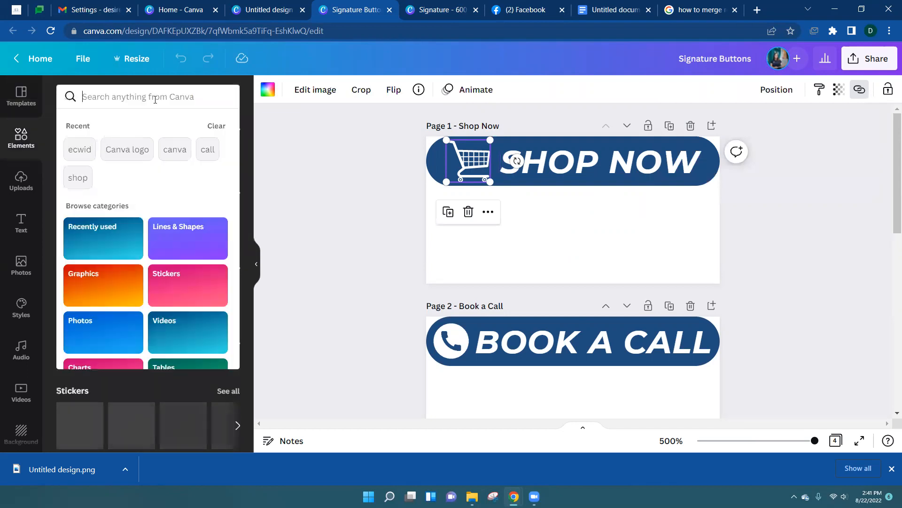
text(se)
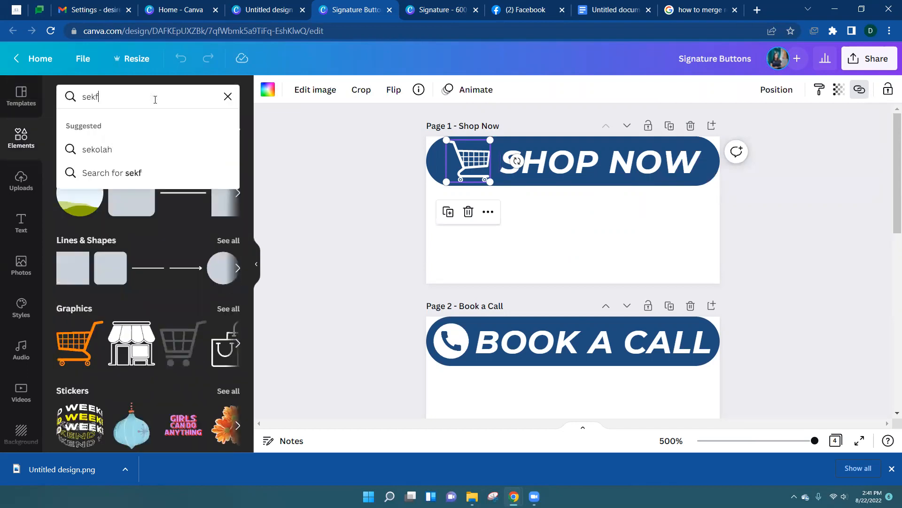
text(lf)
key(Return)
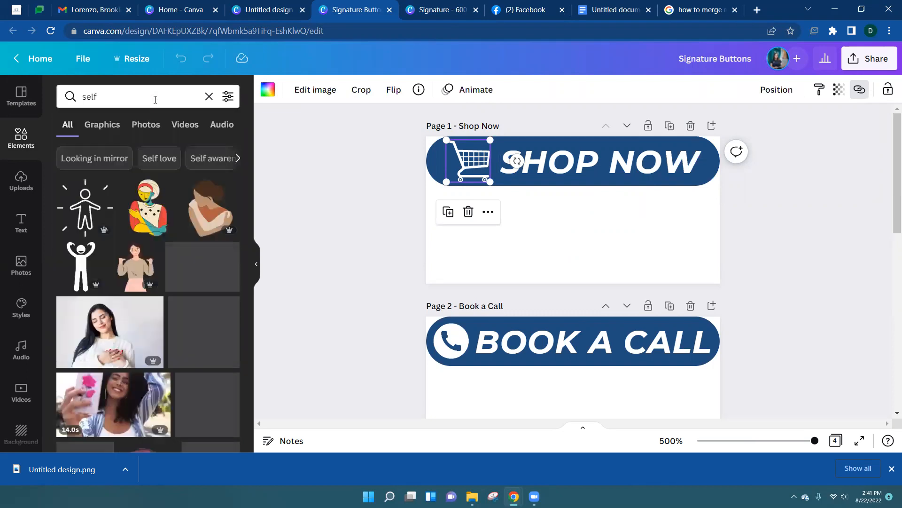
click(103, 124)
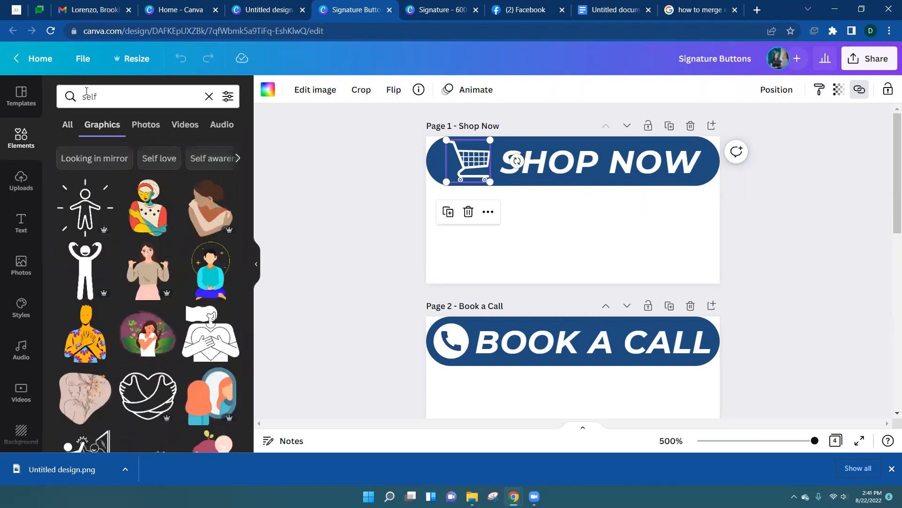
Search the graphics for "card", followed by a search for "canva".
click(57, 88)
key(ctrl+a)
text(card)
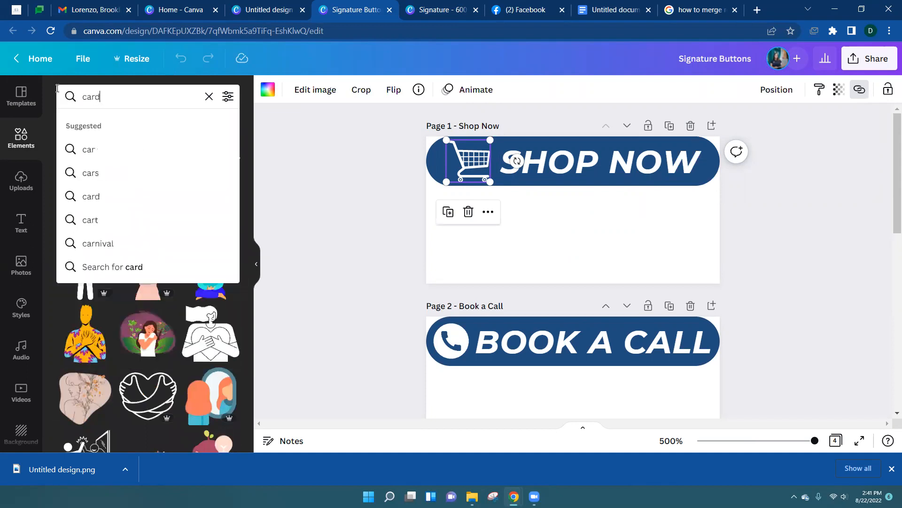
key(Return)
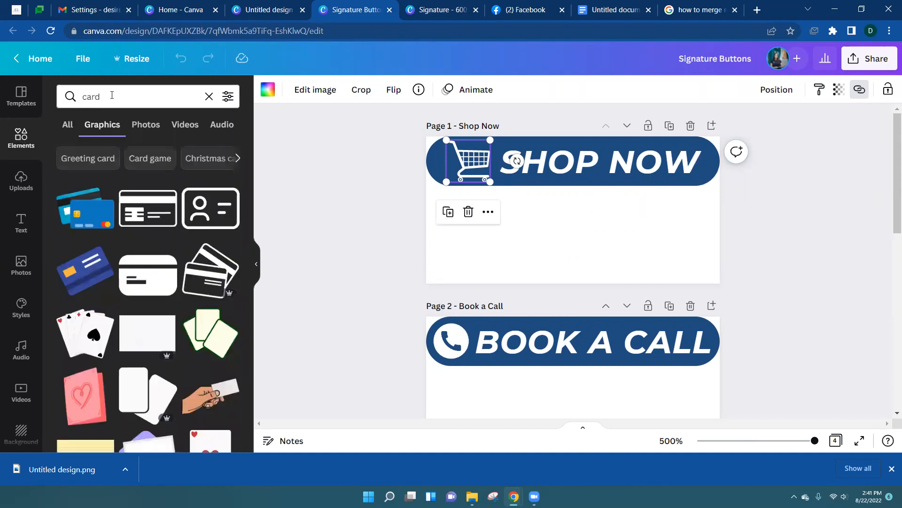
drag(112, 95, 50, 102)
text(canva)
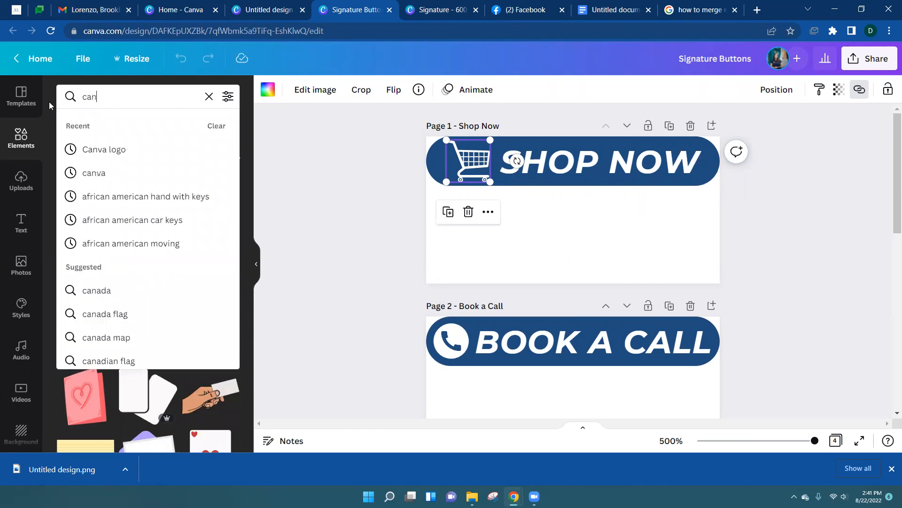
key(Return)
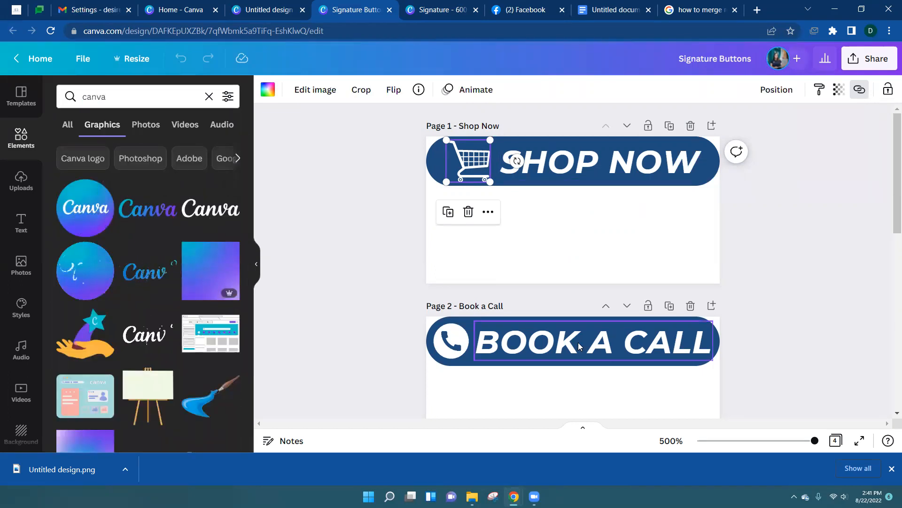
Review the remaining button pages and their download options for all 4 pages as PNG with a transparent background.
scroll(588, 322, down, 8)
scroll(588, 322, up, 2)
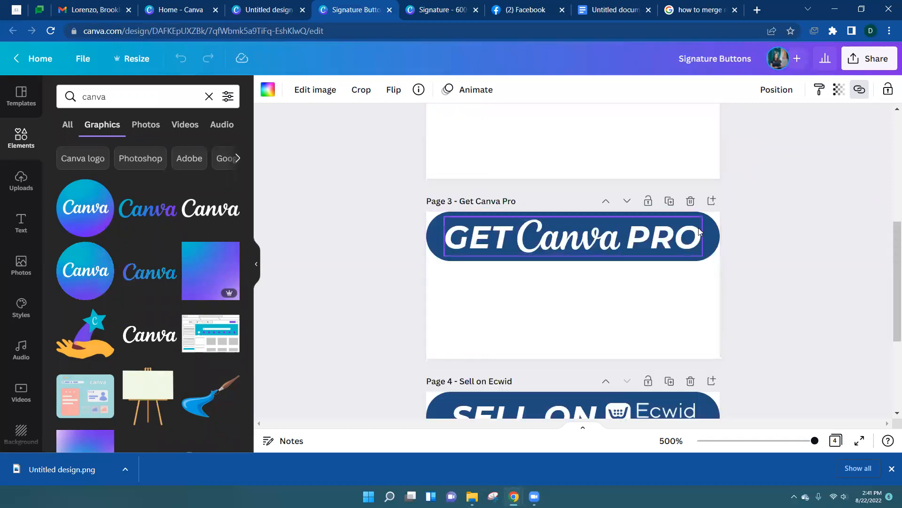
scroll(698, 230, down, 5)
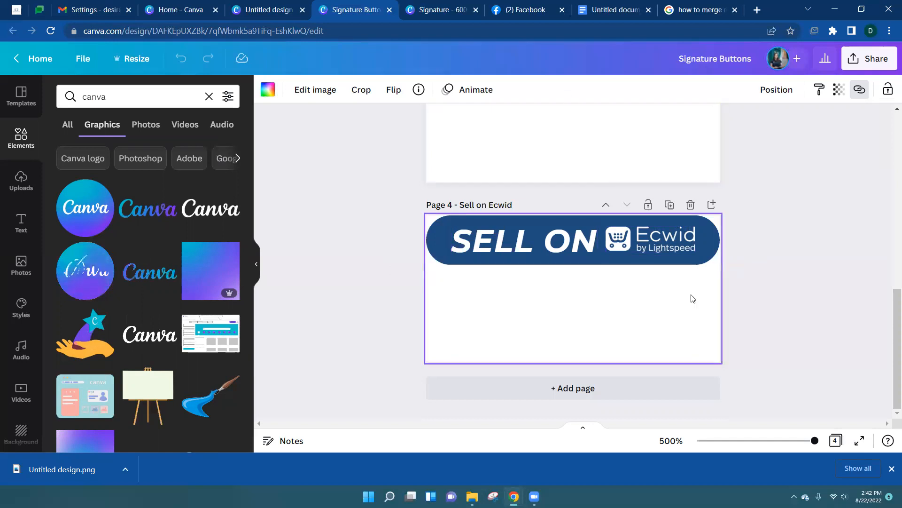
scroll(691, 298, up, 10)
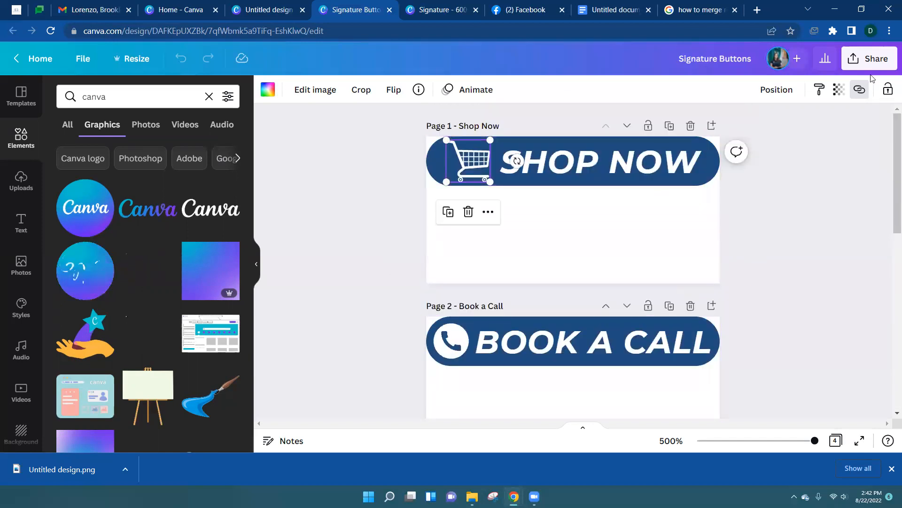
click(870, 60)
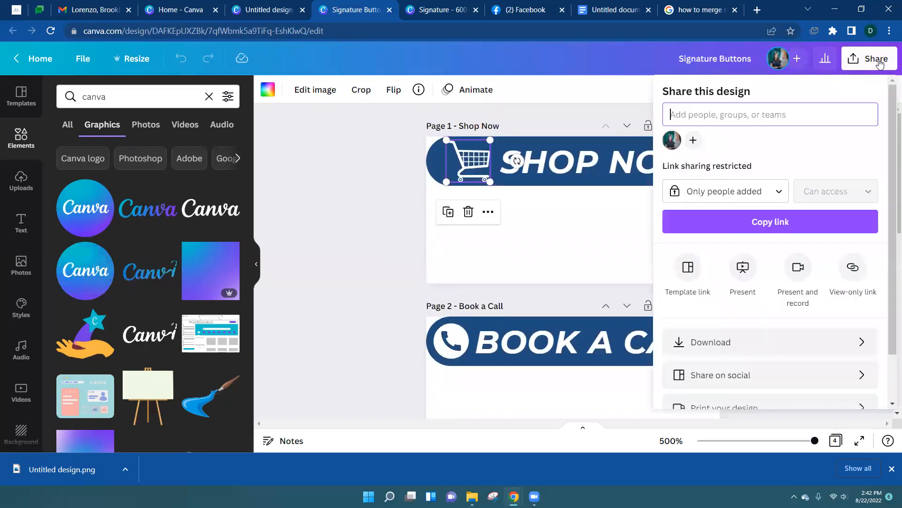
click(760, 347)
click(667, 212)
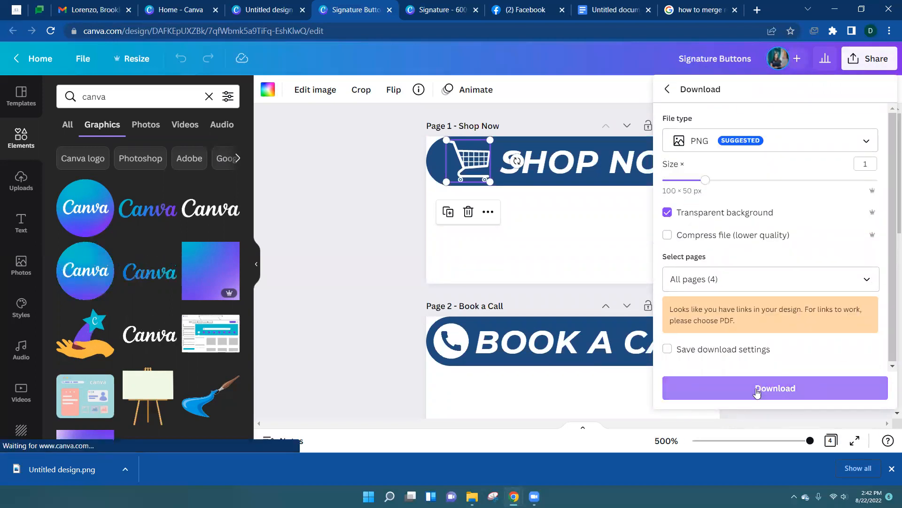
click(756, 390)
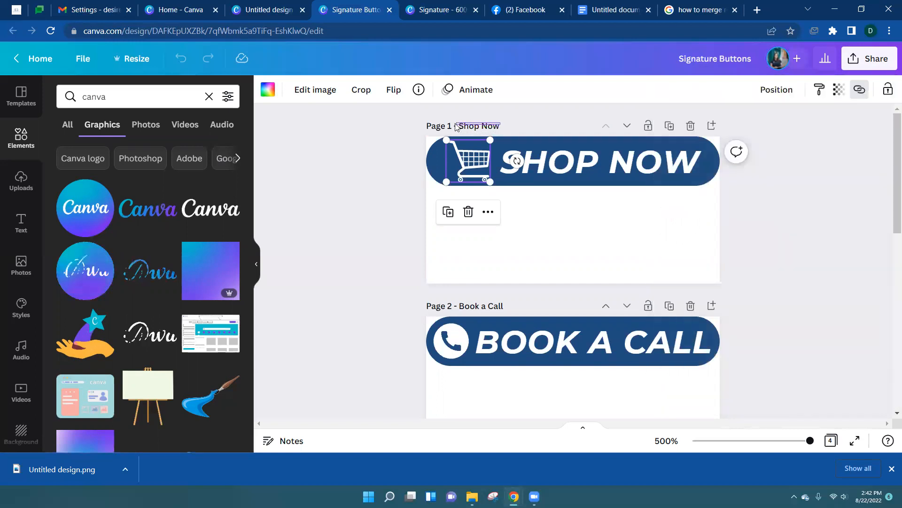
drag(456, 125, 457, 126)
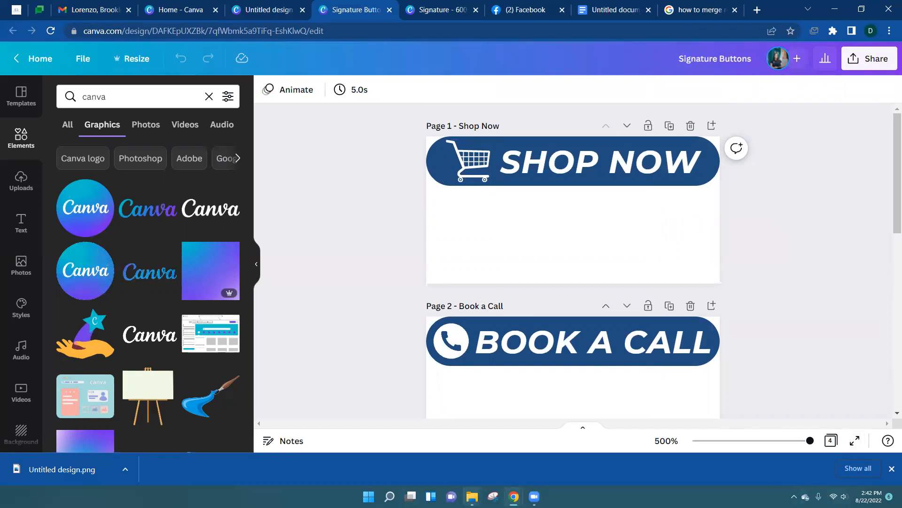
Switch to File Explorer, view the saved button images in the Desktop's Buttons folder, and close the window.
mouse_move(472, 496)
click(556, 447)
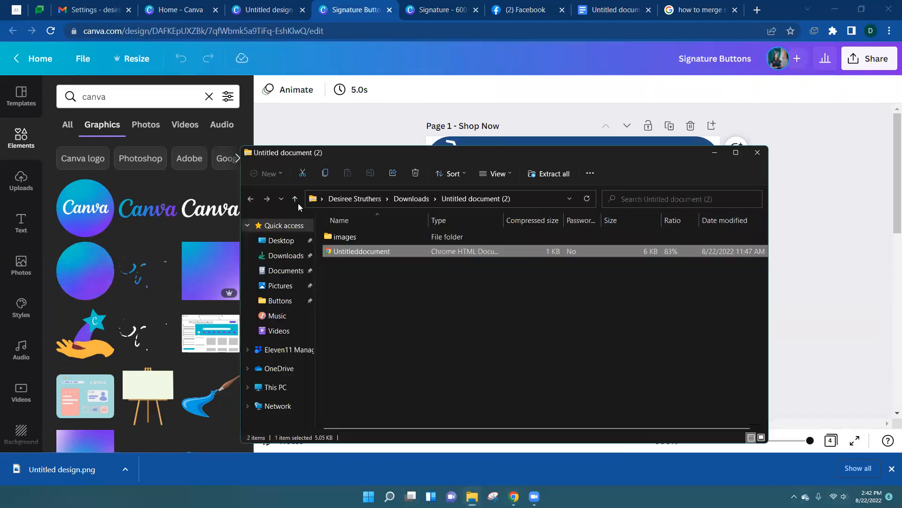
click(281, 241)
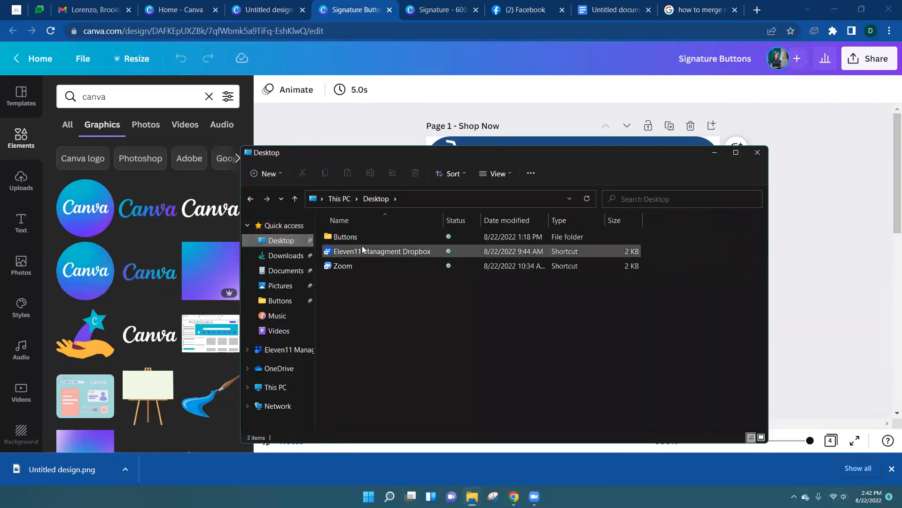
click(352, 237)
double_click(353, 237)
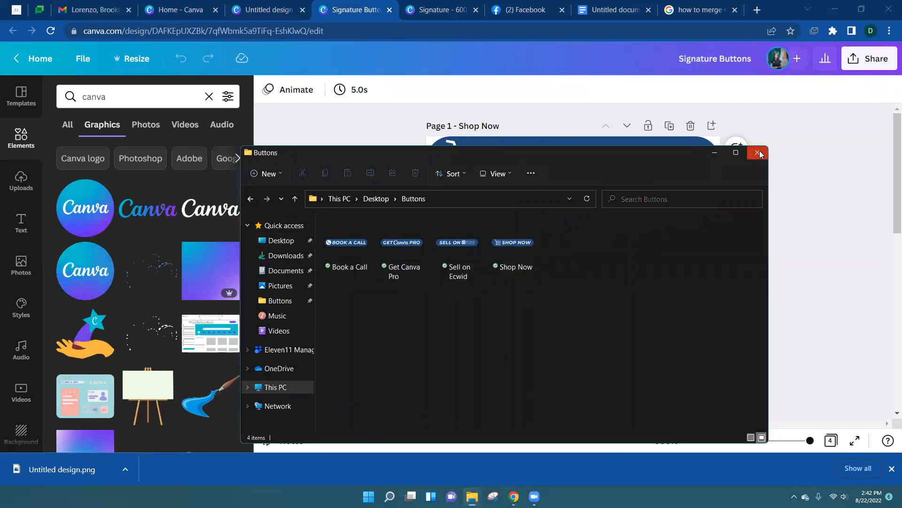
click(758, 153)
Switch to the untitled Google Docs document and view the signature layouts further down the page.
click(606, 7)
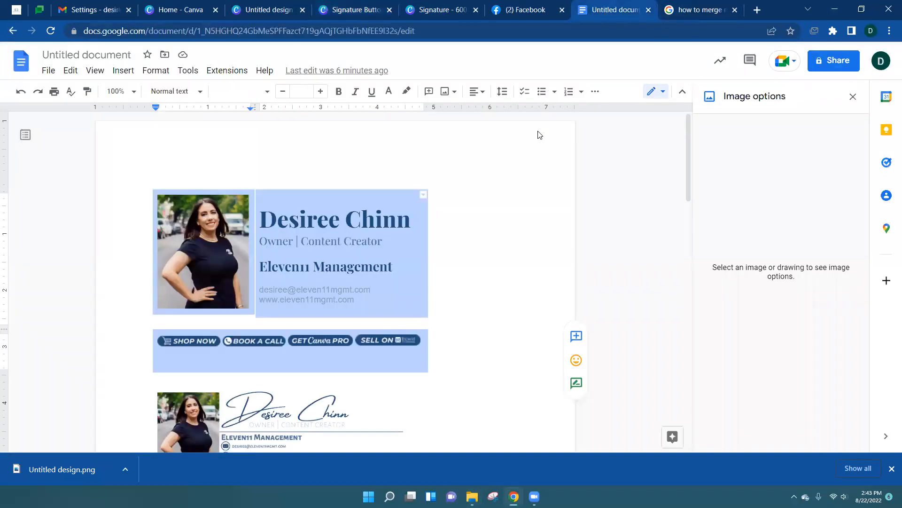
click(441, 254)
scroll(451, 230, down, 5)
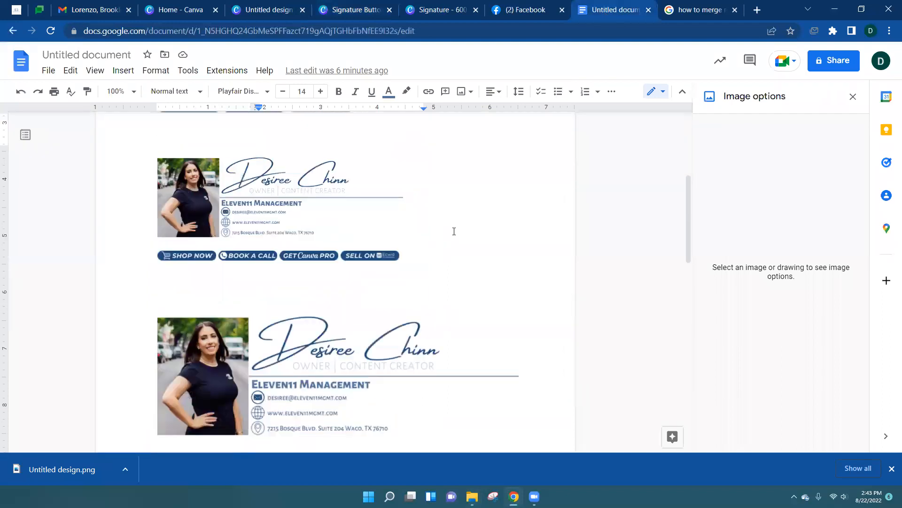
Insert a table with one column and two rows in the blank area of page 2, below the existing row of buttons.
scroll(453, 227, up, 1)
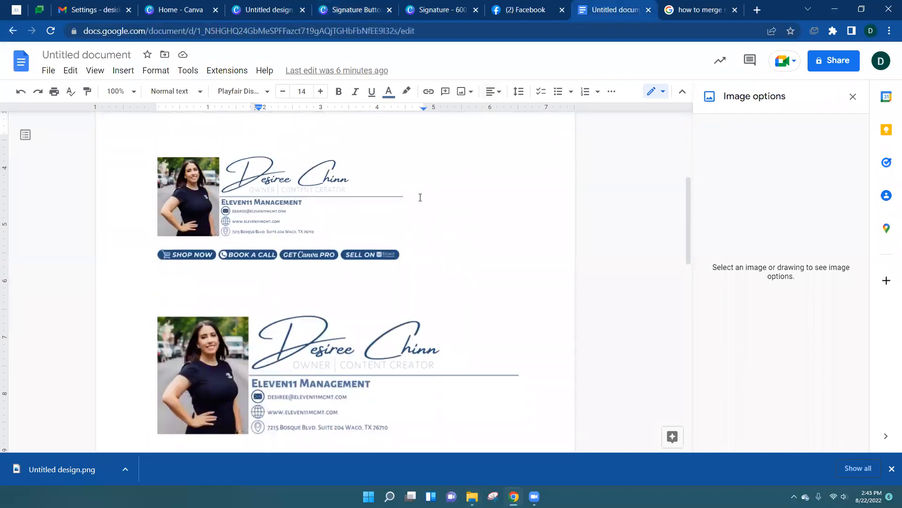
scroll(371, 190, down, 7)
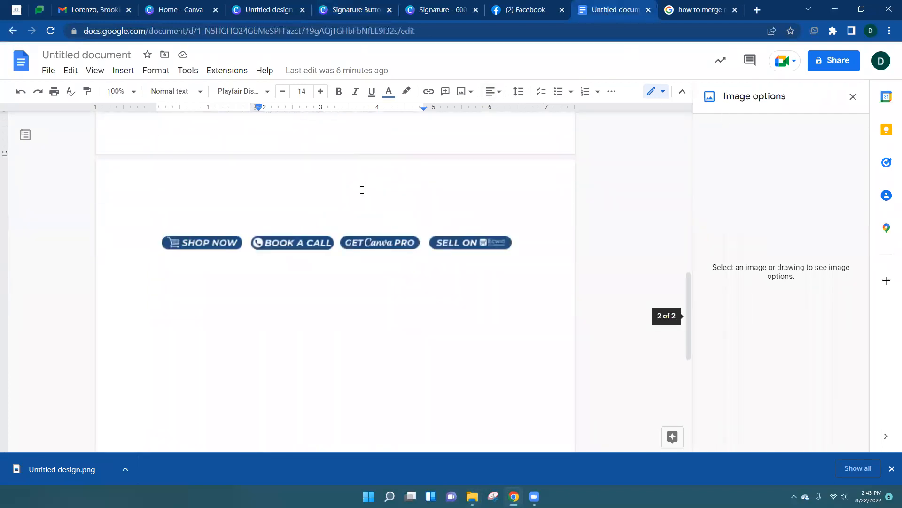
scroll(390, 234, down, 2)
click(486, 191)
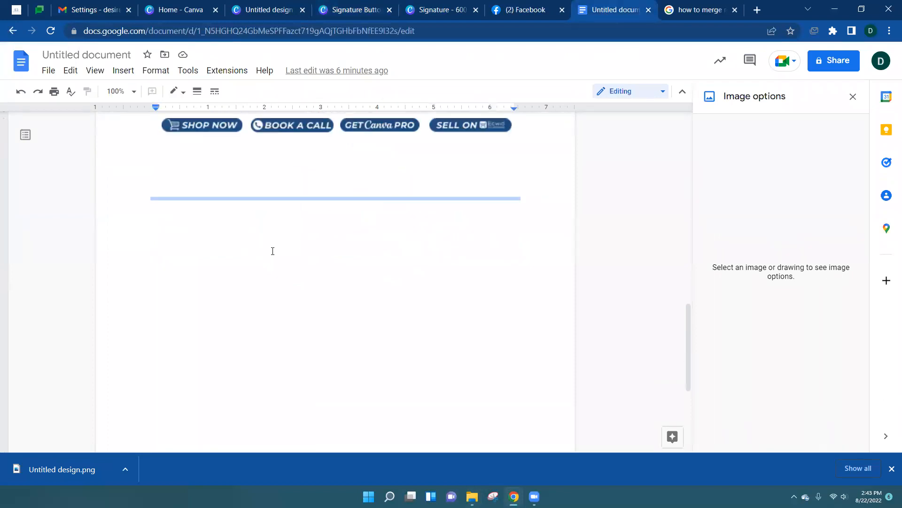
click(226, 233)
scroll(226, 232, down, 1)
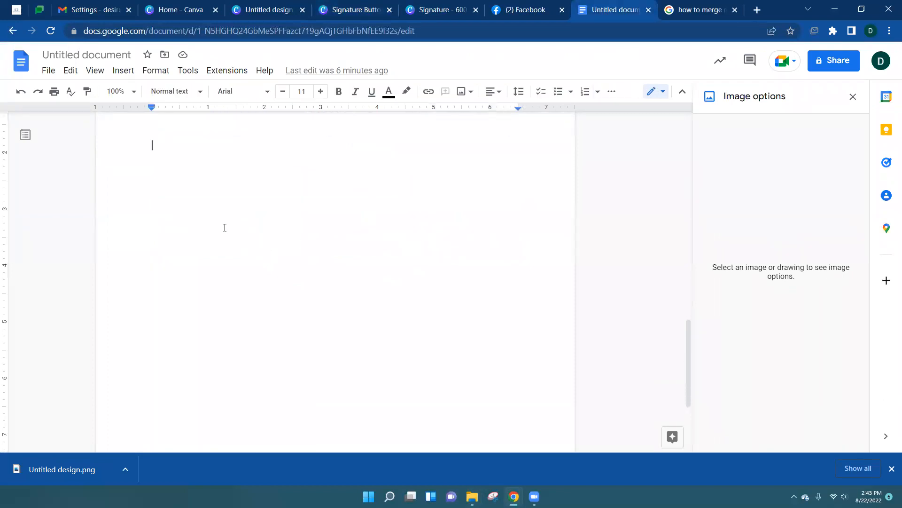
click(124, 71)
mouse_move(143, 112)
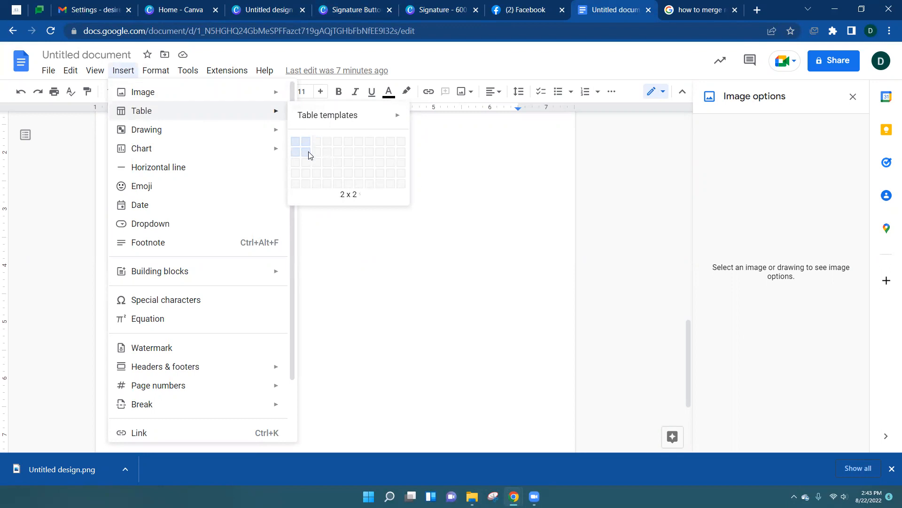
click(297, 157)
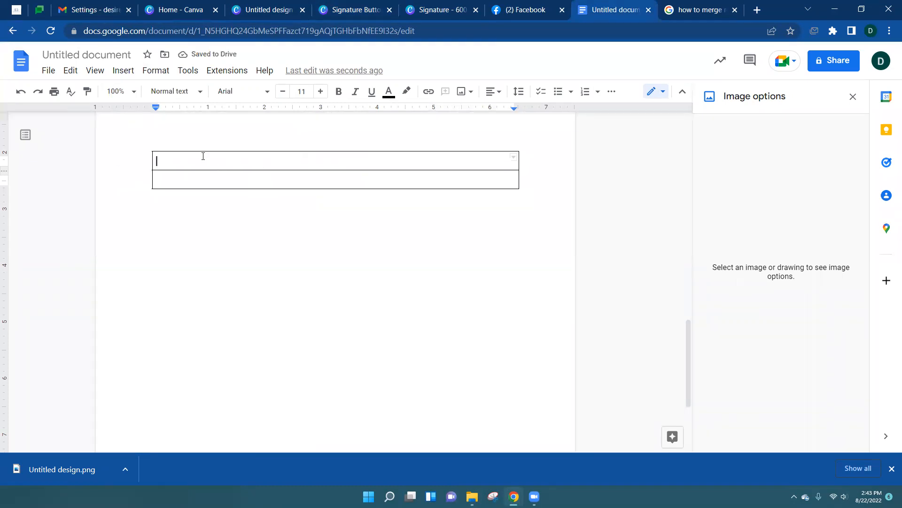
Insert the signature image "Signature (3) (1)" from the Downloads folder into the table's upper cell.
click(466, 92)
click(489, 113)
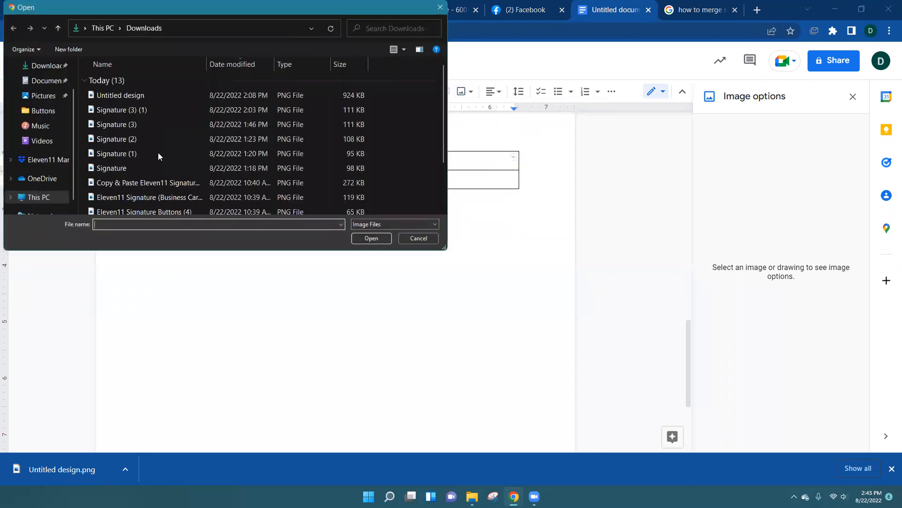
click(137, 170)
click(141, 111)
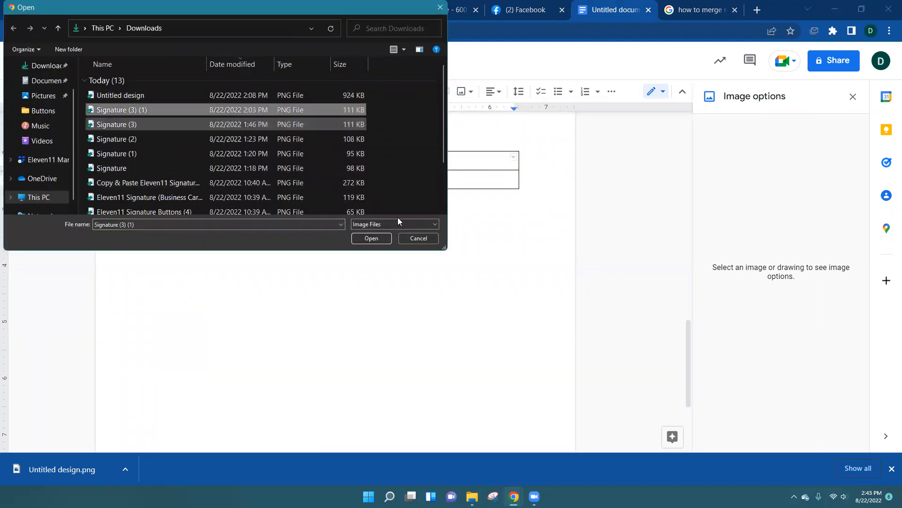
click(380, 237)
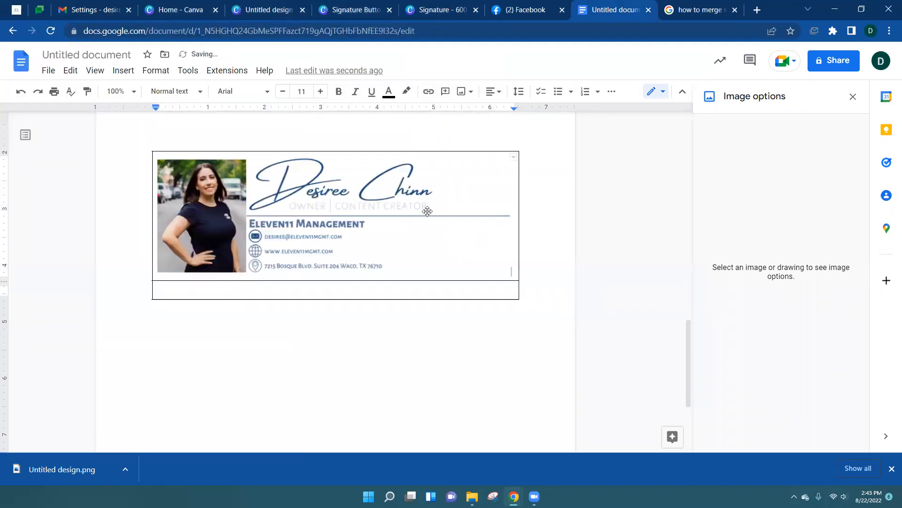
Insert the "Shop Now" button image from the Desktop's Buttons folder into the table's lower cell.
click(183, 285)
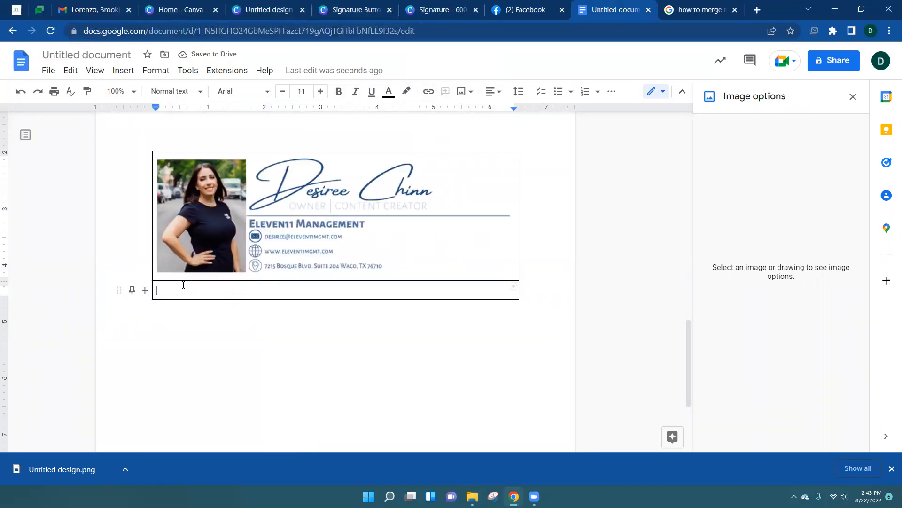
click(463, 91)
click(470, 113)
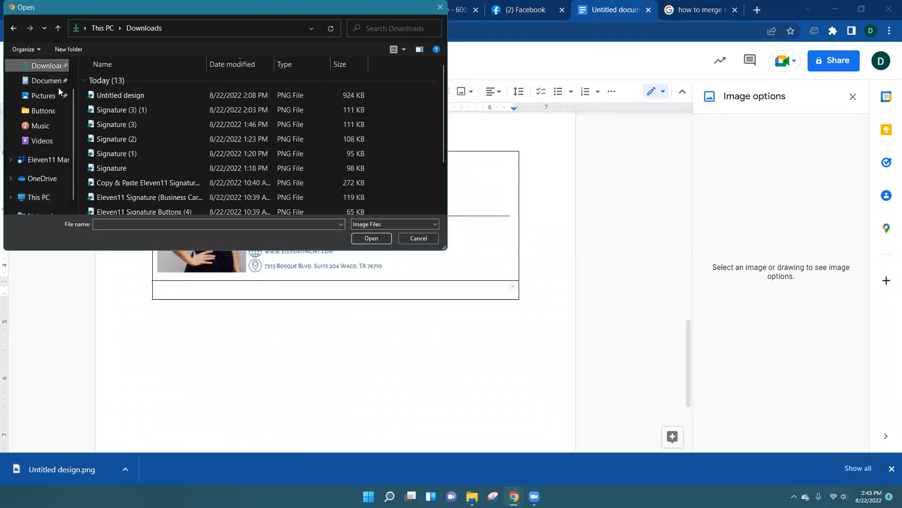
scroll(40, 82, up, 1)
click(40, 81)
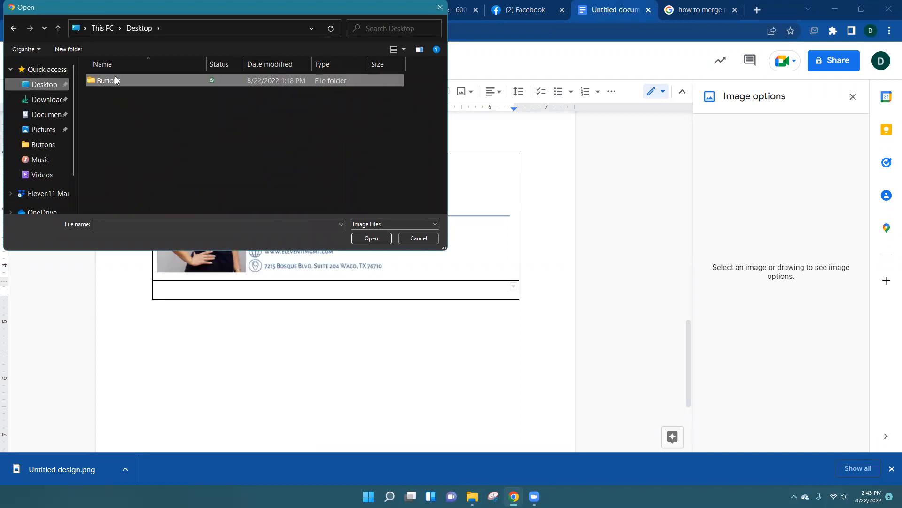
double_click(115, 76)
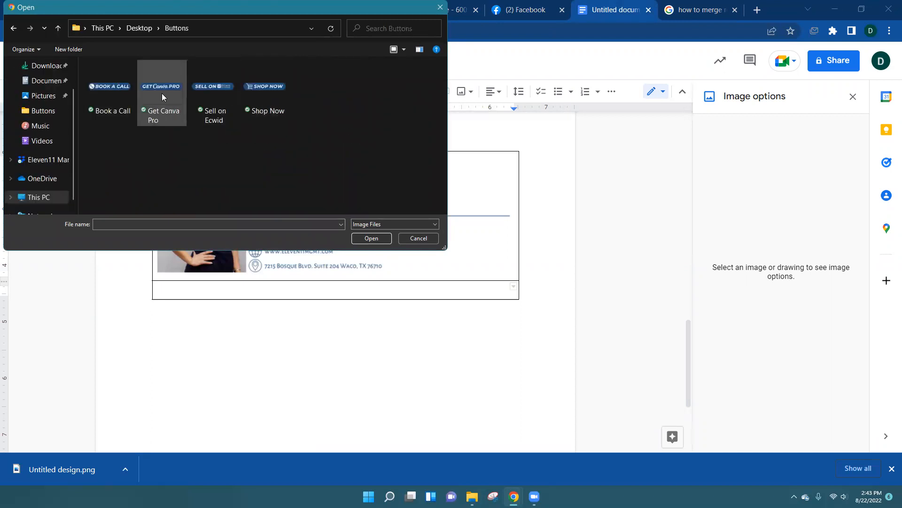
click(256, 93)
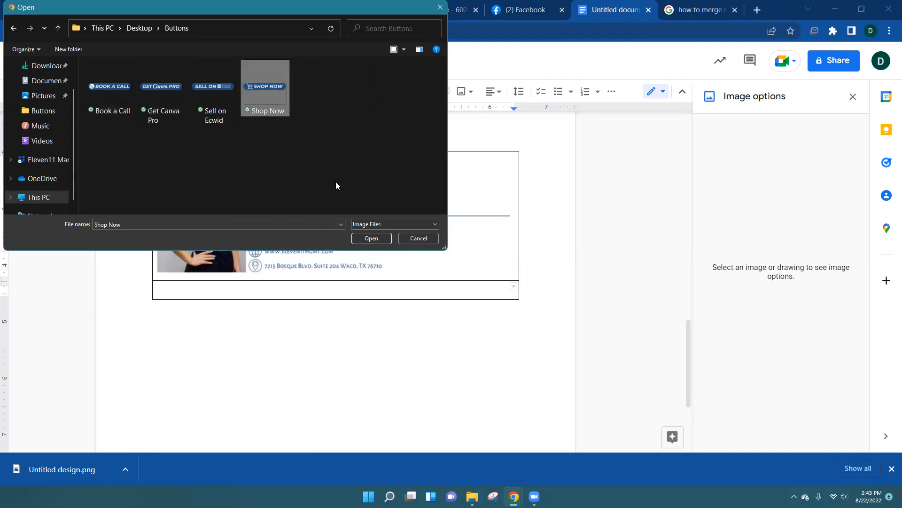
click(371, 238)
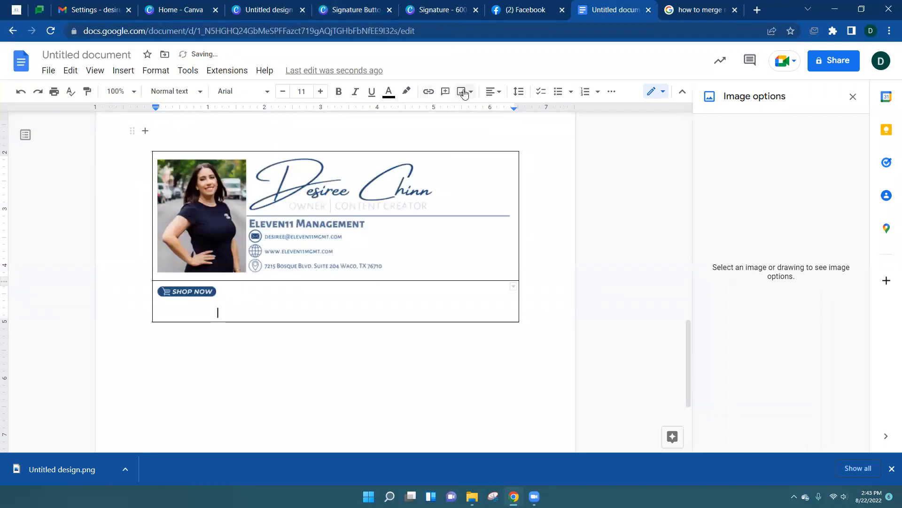
Insert the "Book a Call" button image from the computer directly after the Shop Now button.
click(465, 92)
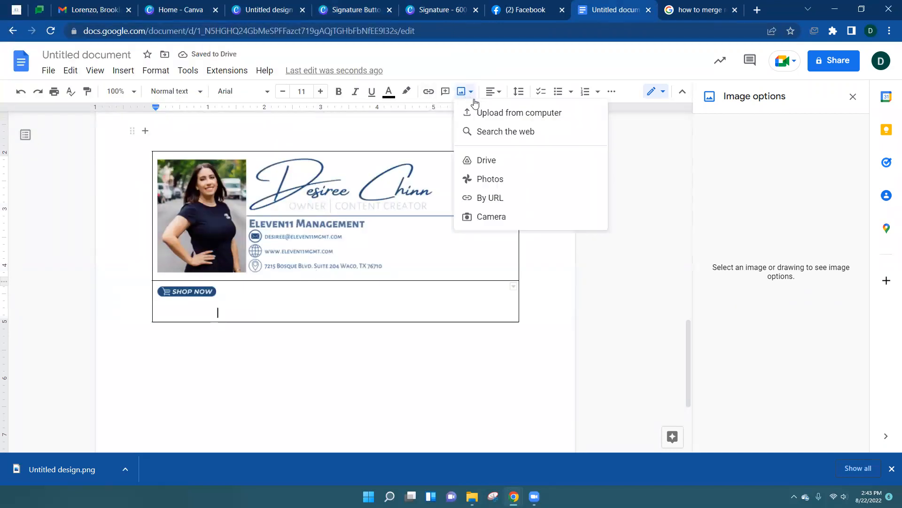
click(475, 112)
click(113, 98)
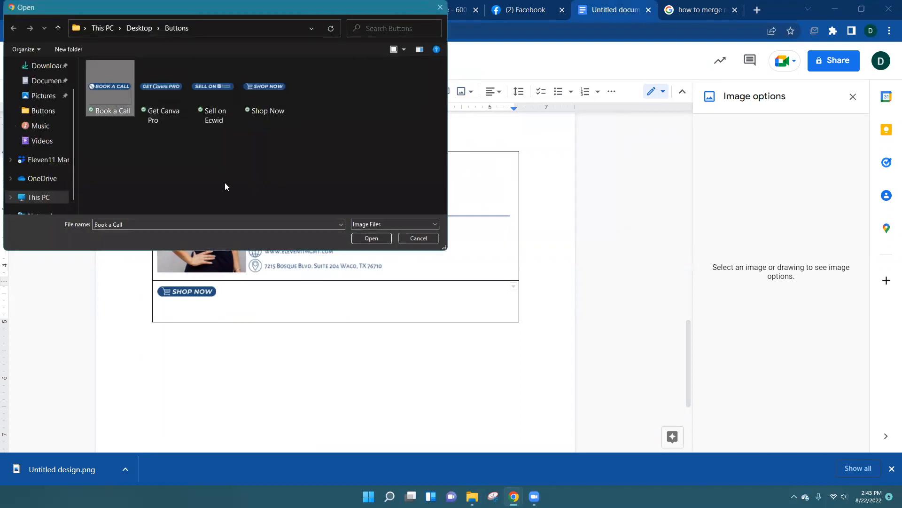
click(371, 239)
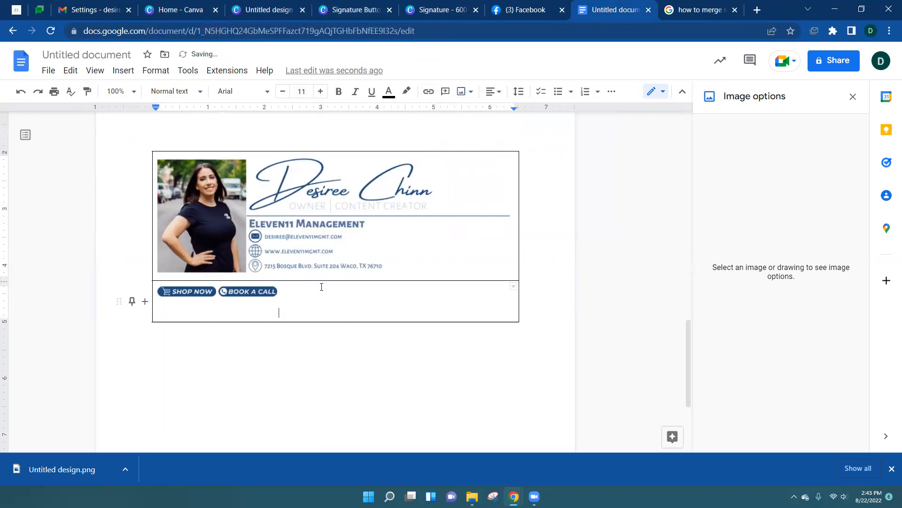
Insert the "Get Canva Pro" button image from the computer after the Book a Call button.
click(463, 92)
click(484, 112)
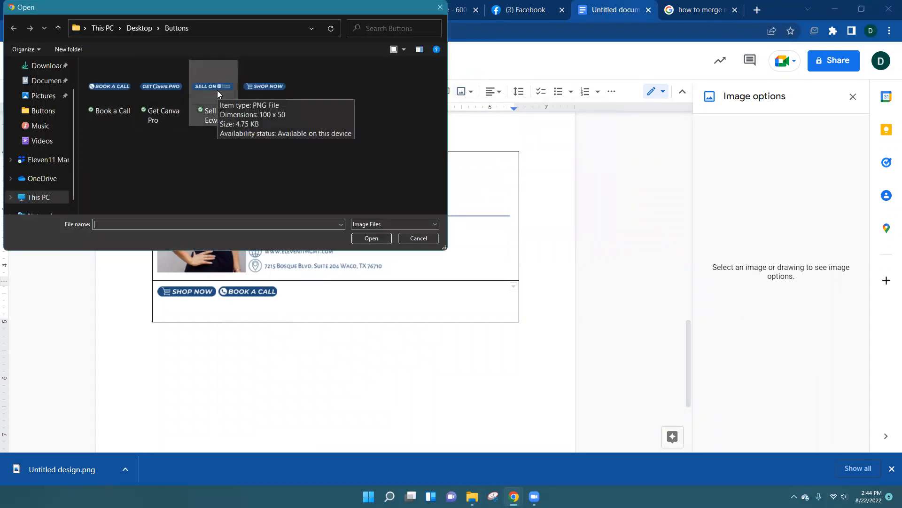
click(154, 96)
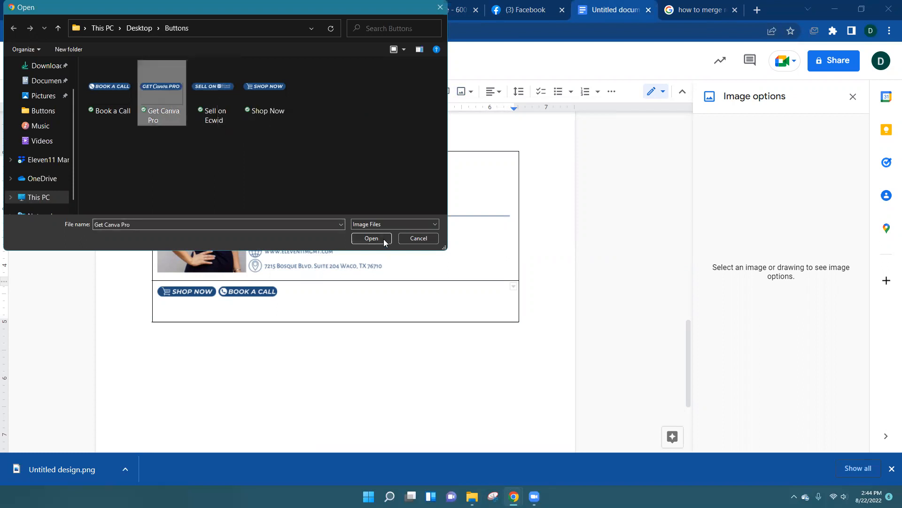
click(371, 239)
Insert the "Sell on Ecwid" button image from the computer at the end of the button row.
click(467, 92)
click(477, 112)
click(214, 94)
click(371, 239)
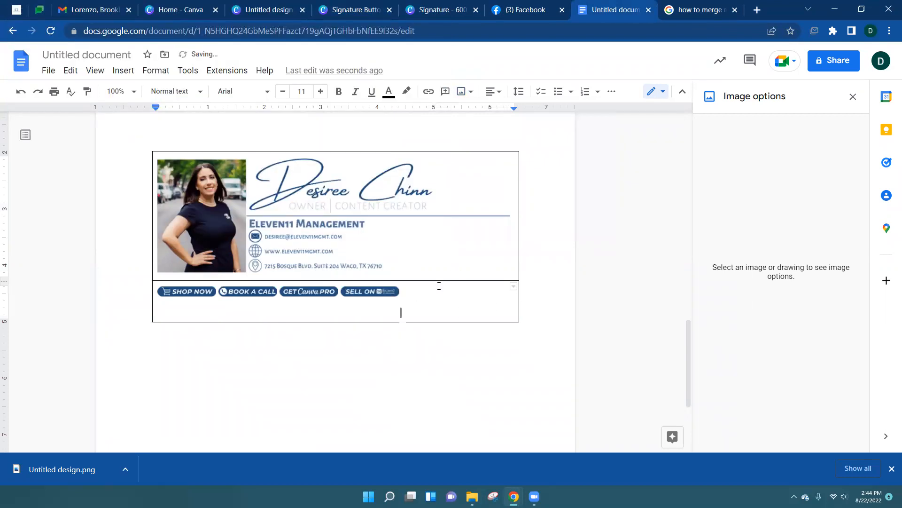
click(381, 290)
click(411, 297)
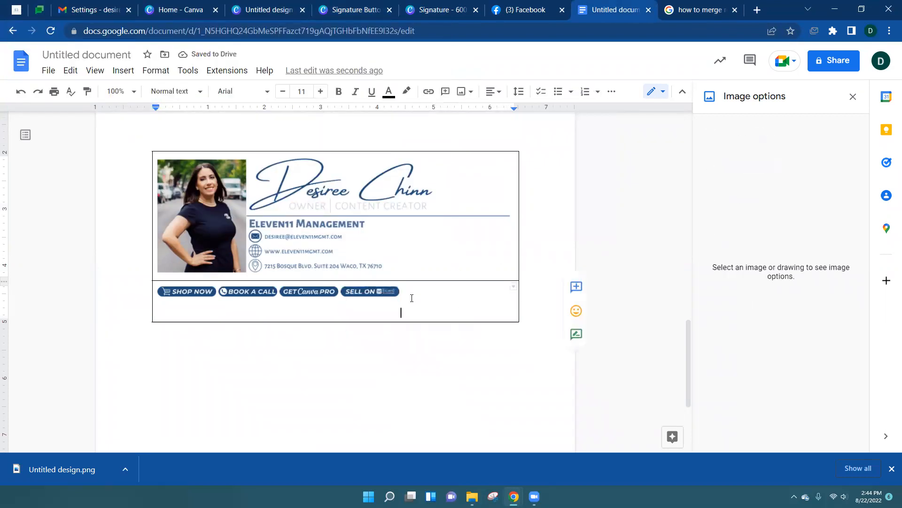
Enlarge the Shop Now button slightly and scale the Book a Call button to about the same size.
click(197, 292)
drag(217, 286, 229, 287)
click(263, 298)
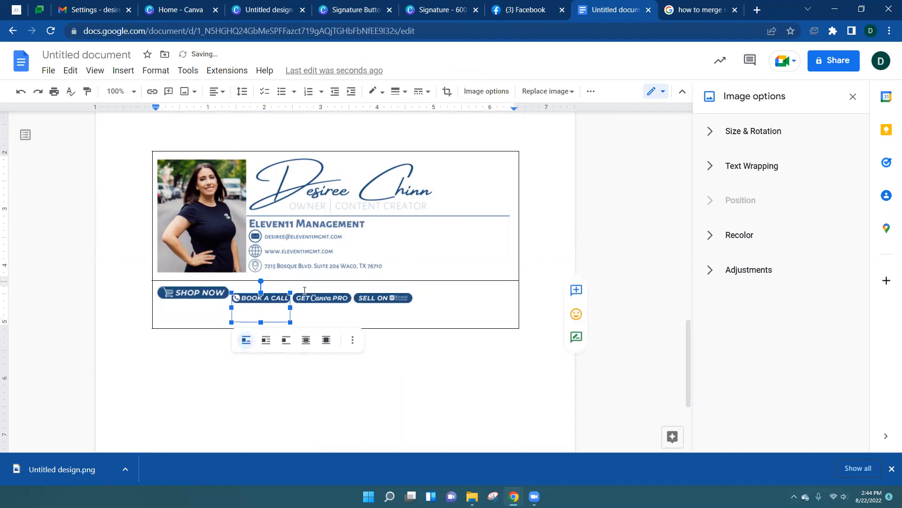
drag(291, 291, 300, 291)
click(169, 301)
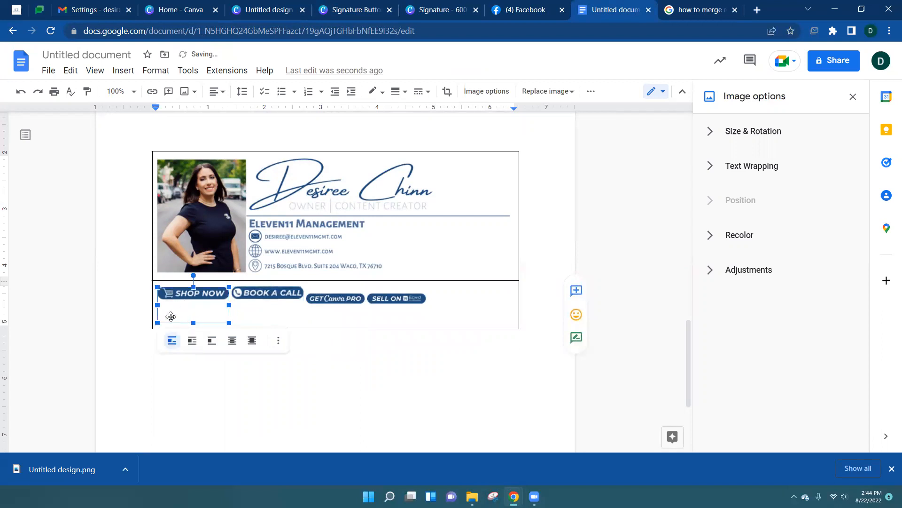
click(278, 314)
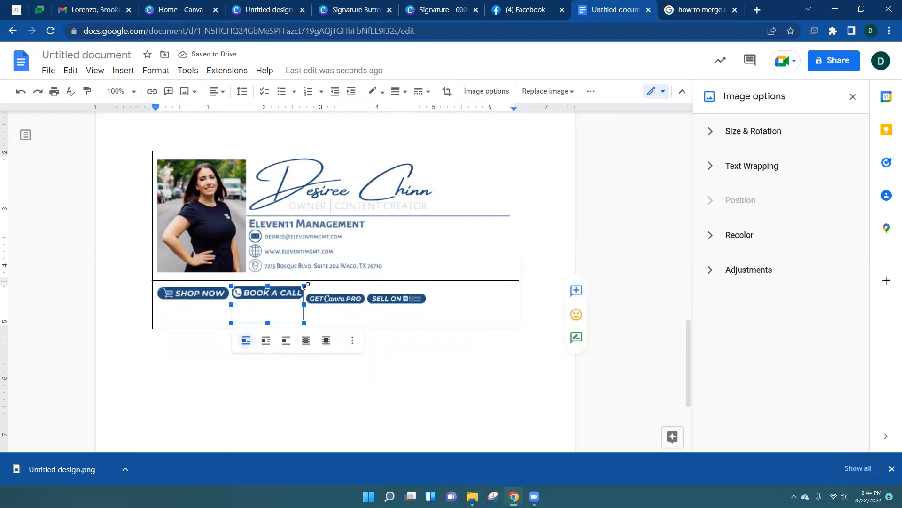
drag(306, 285, 304, 287)
click(183, 309)
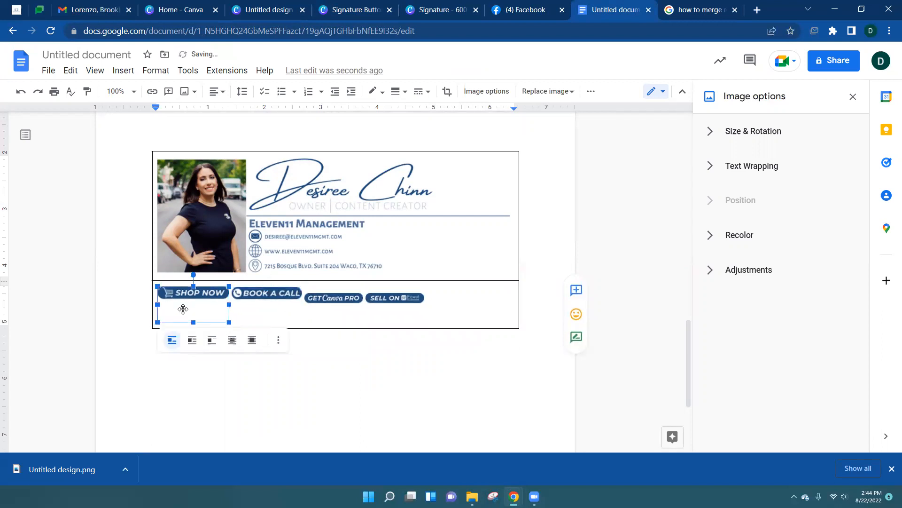
Scale up the Get Canva Pro and Sell on Ecwid buttons to match the size of the first two buttons.
click(326, 302)
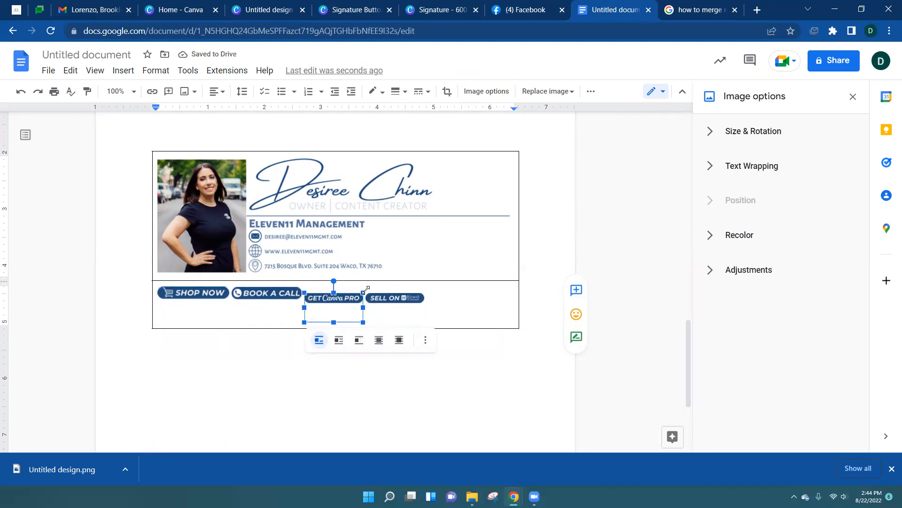
drag(367, 289, 379, 285)
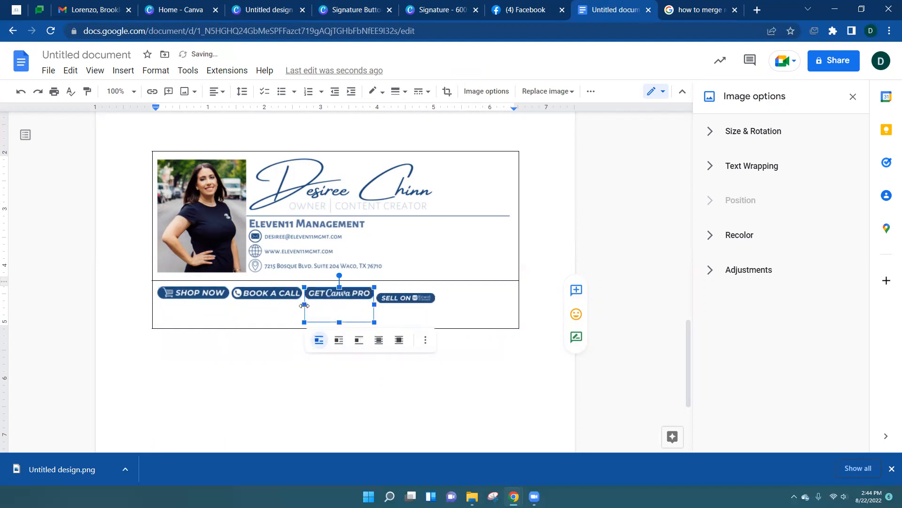
click(450, 306)
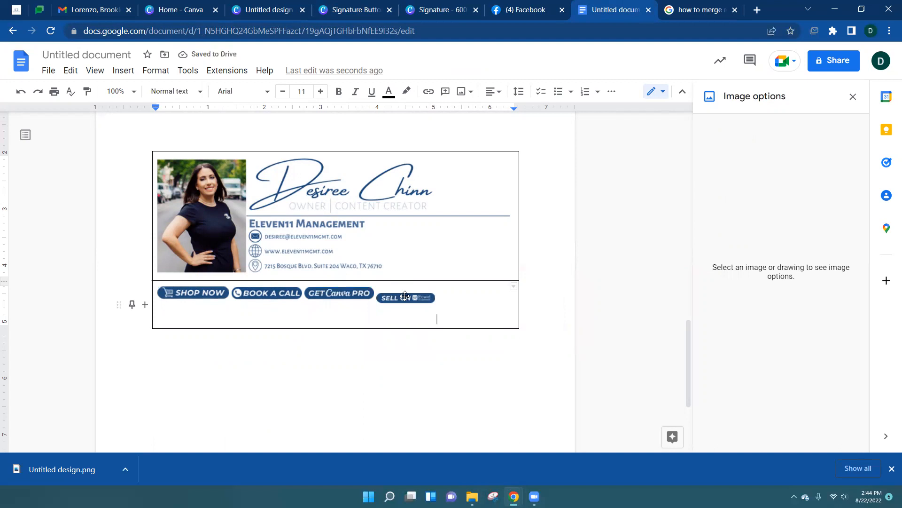
click(406, 297)
drag(435, 292, 447, 284)
click(496, 312)
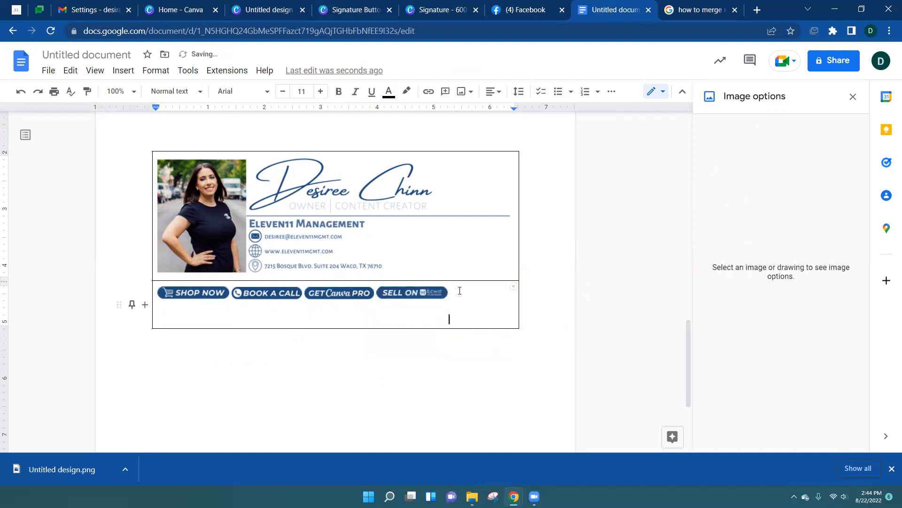
click(434, 294)
drag(448, 284, 495, 339)
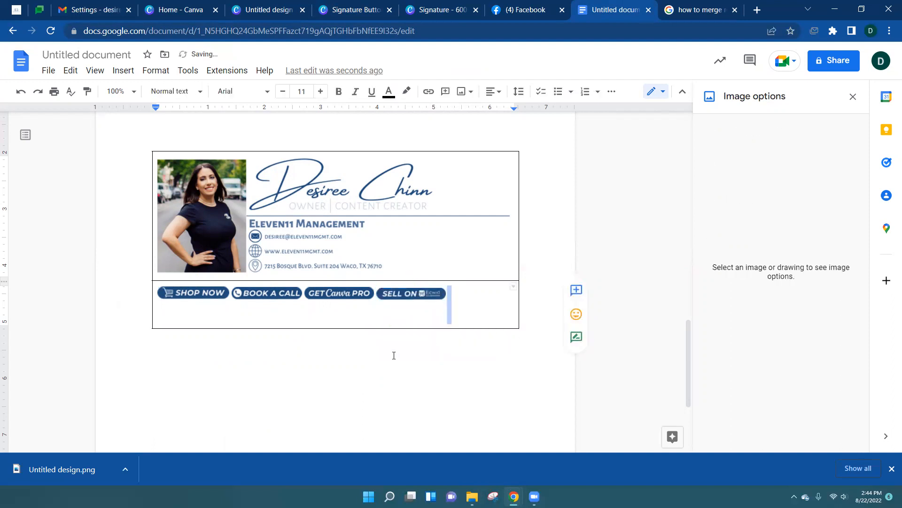
click(350, 387)
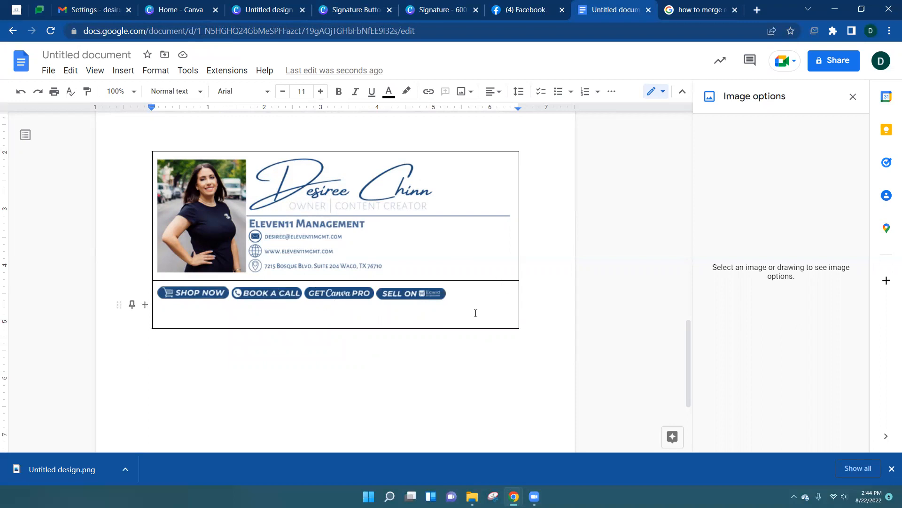
click(318, 326)
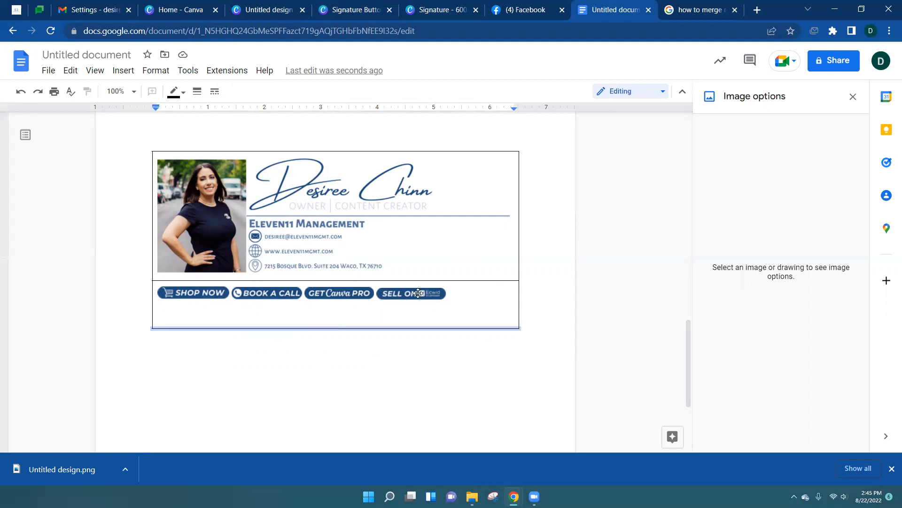
drag(256, 280, 257, 273)
Switch to the Canva Signature Buttons design and download all four pages as JPG images.
click(351, 12)
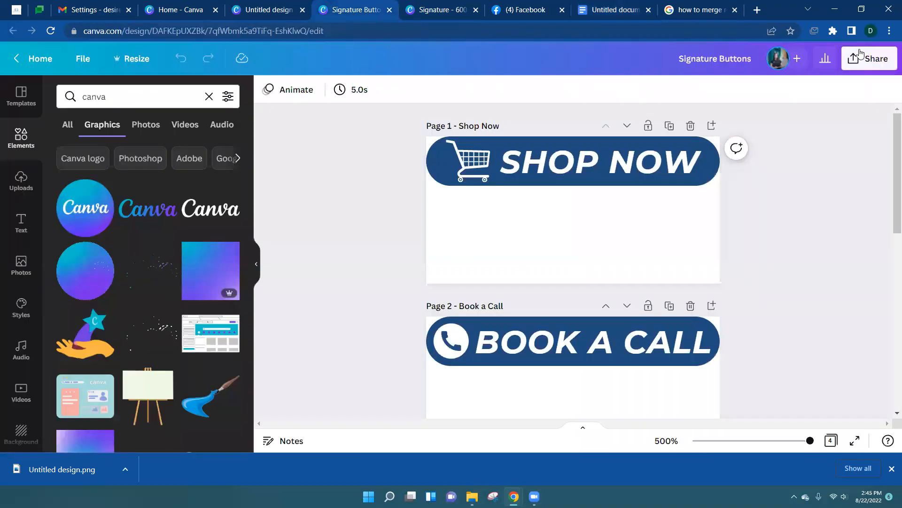
click(864, 58)
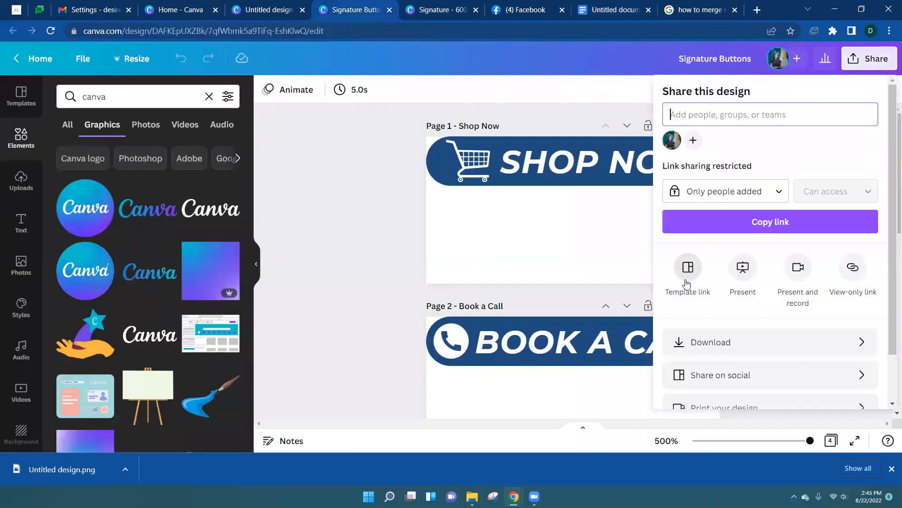
click(667, 210)
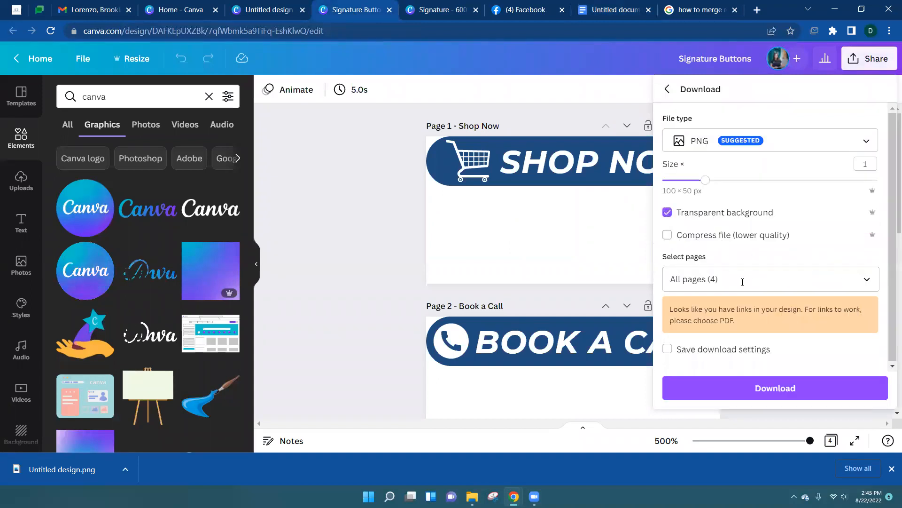
click(742, 141)
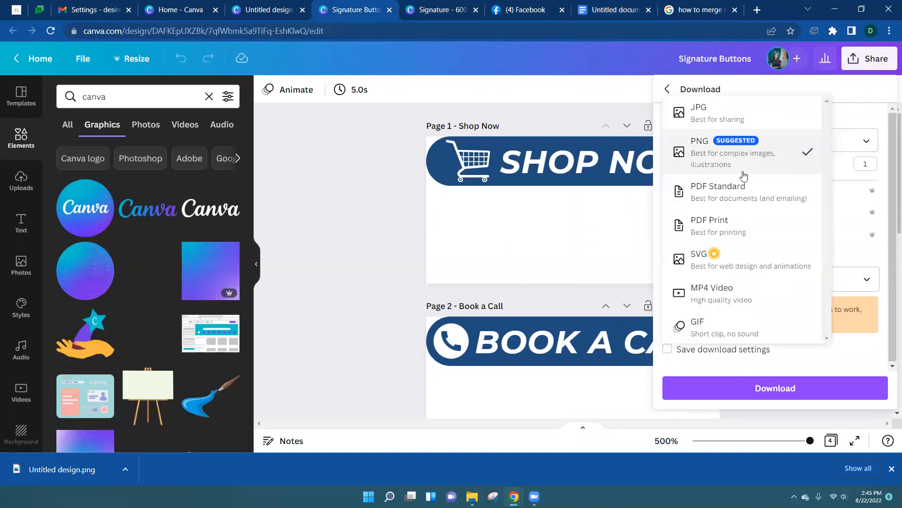
click(744, 117)
click(776, 388)
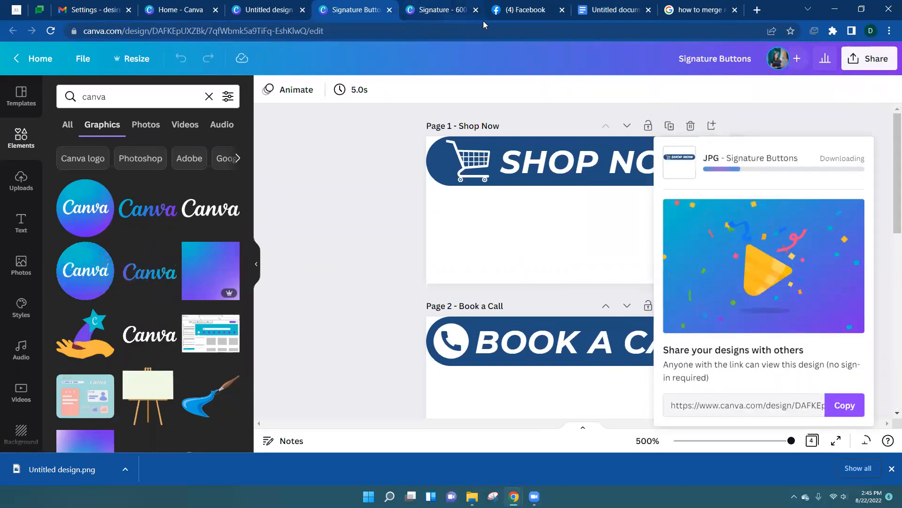
Return to the Google Docs document and open the downloaded Signature Buttons.zip archive.
click(606, 9)
click(125, 469)
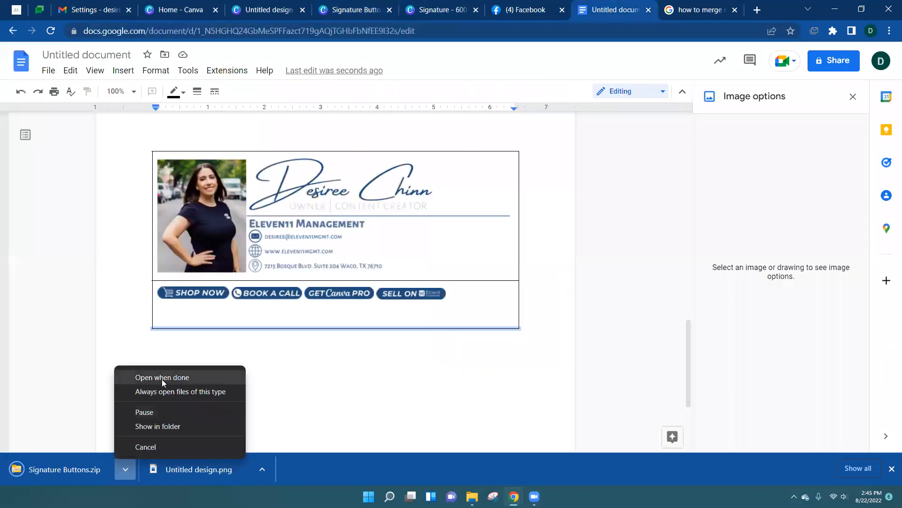
click(161, 378)
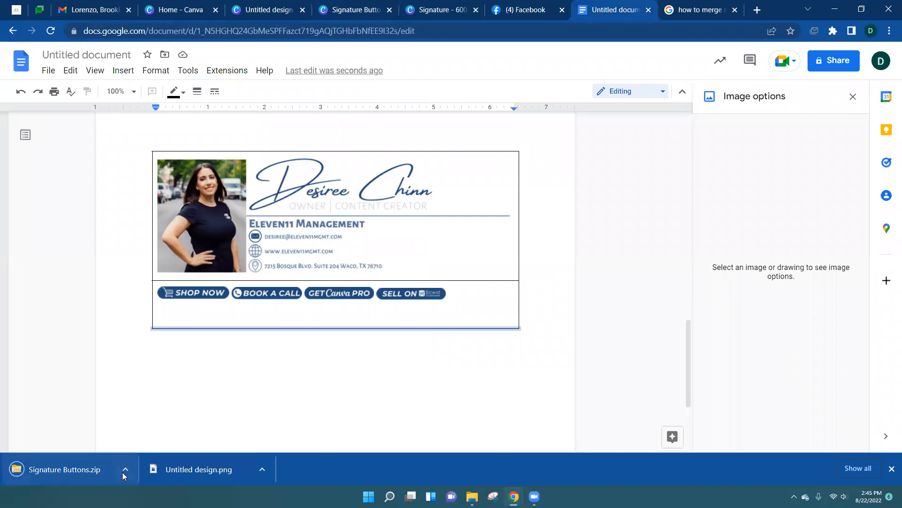
click(125, 469)
click(154, 392)
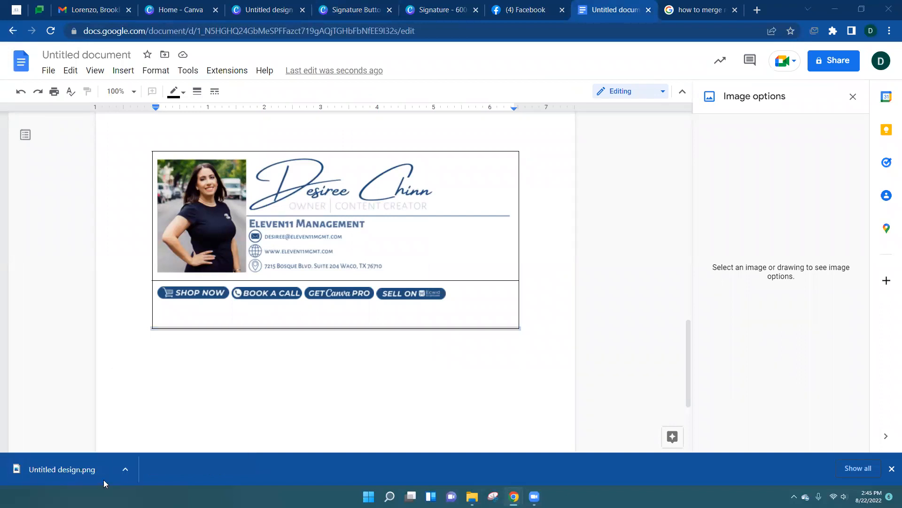
click(90, 472)
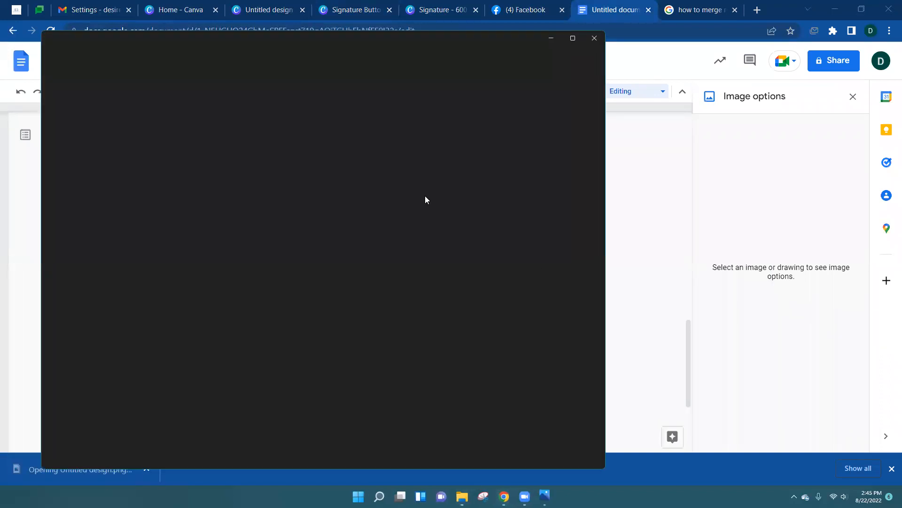
click(594, 38)
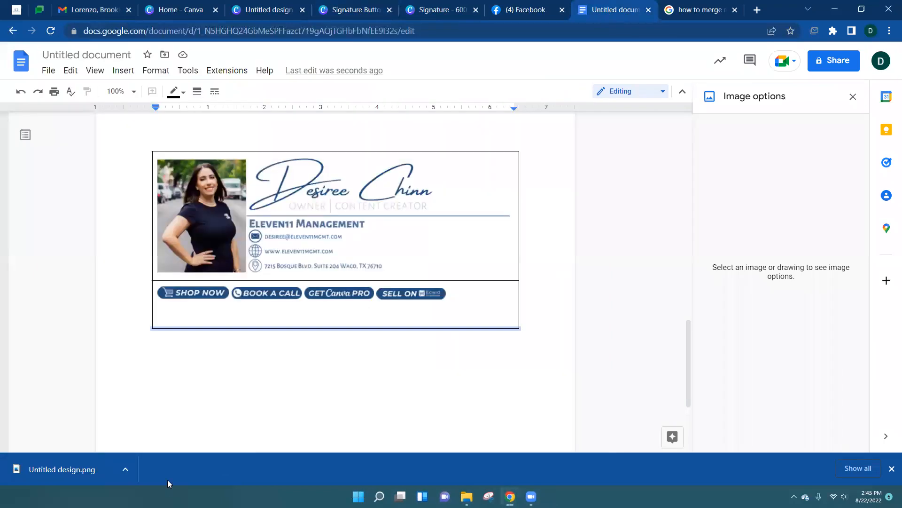
Switch to File Explorer and copy all four JPG button images from the Signature Buttons archive in Downloads.
mouse_move(473, 497)
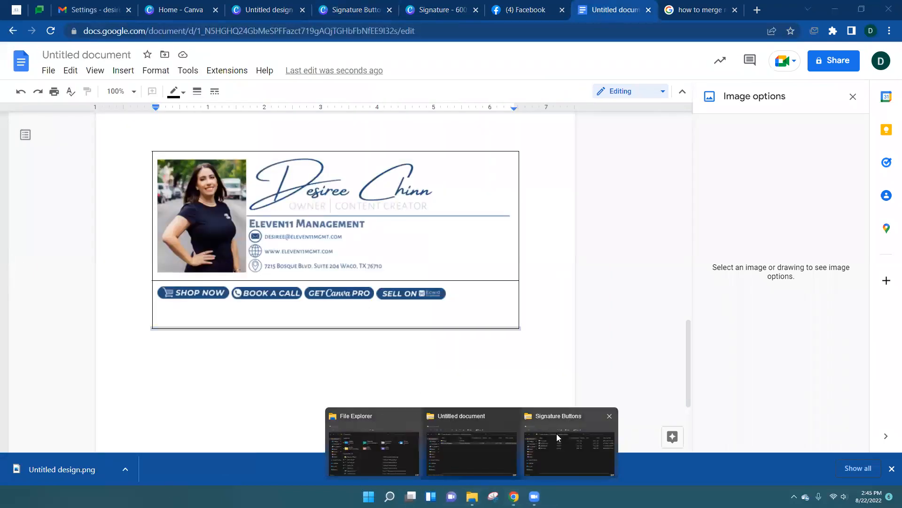
click(557, 433)
click(297, 267)
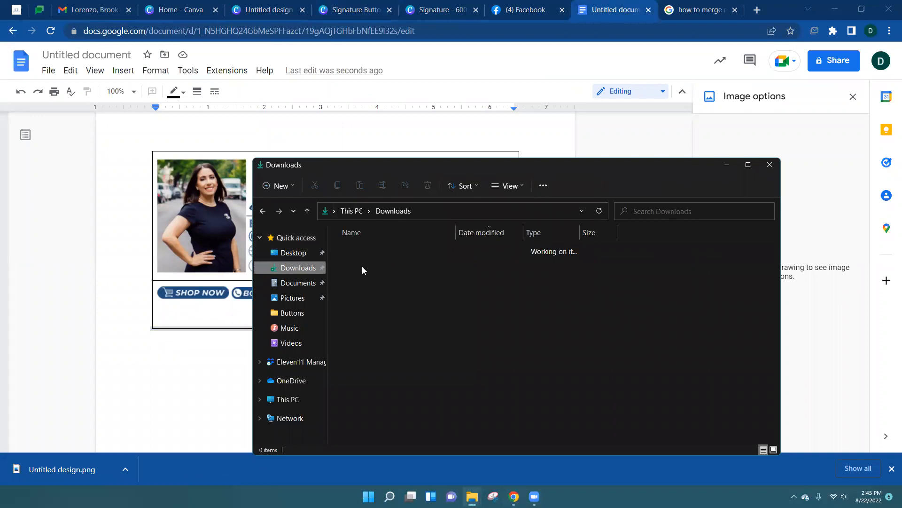
click(357, 263)
double_click(358, 264)
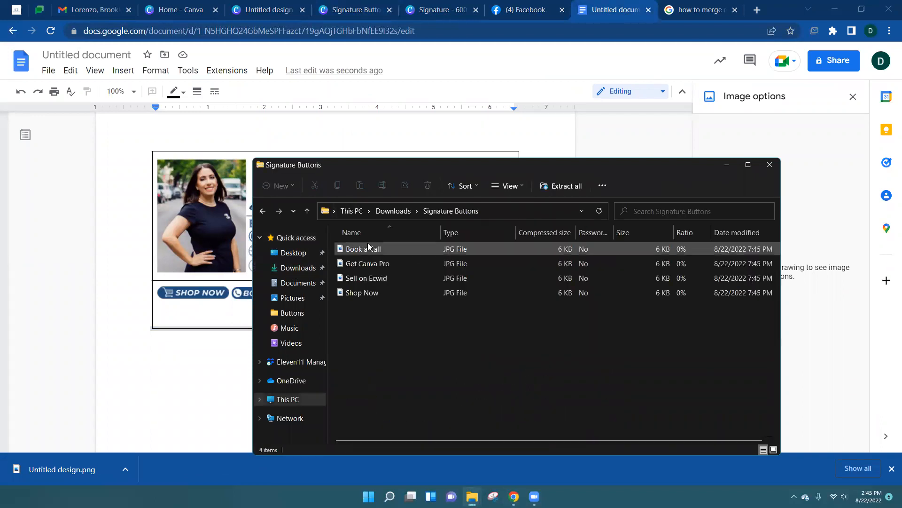
key(ctrl+a)
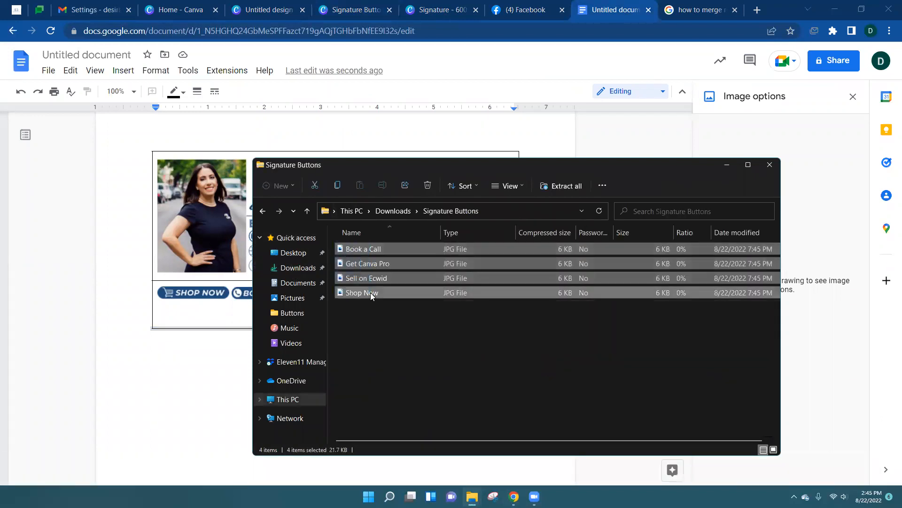
right_click(371, 292)
click(393, 327)
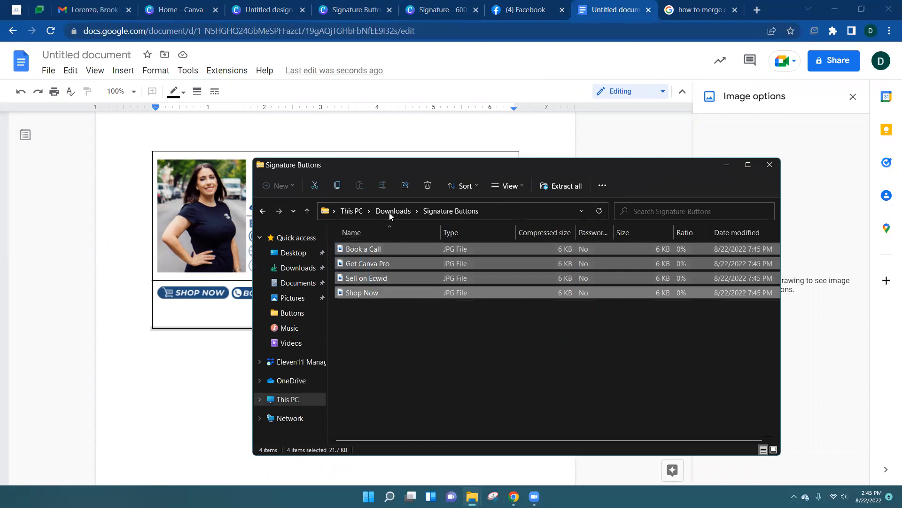
Create a new folder named jpeg inside the Buttons folder on the Desktop.
click(353, 211)
click(293, 253)
double_click(372, 248)
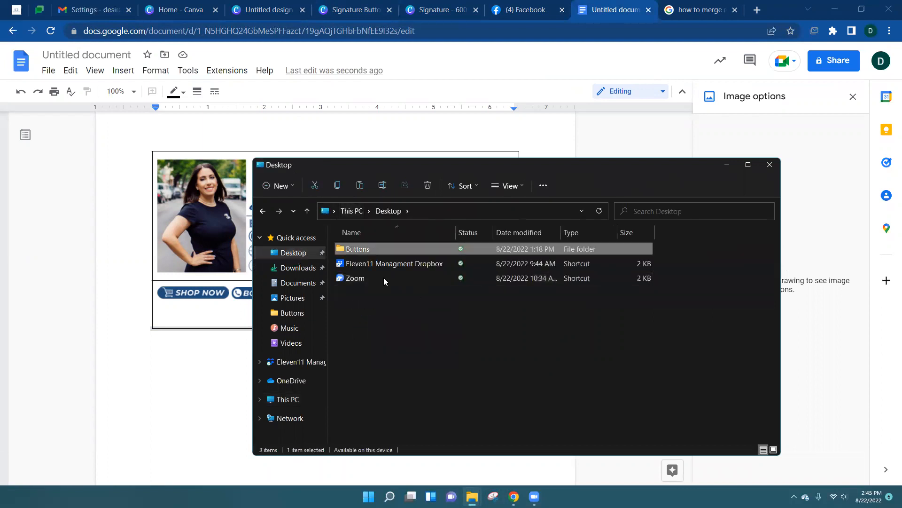
right_click(389, 398)
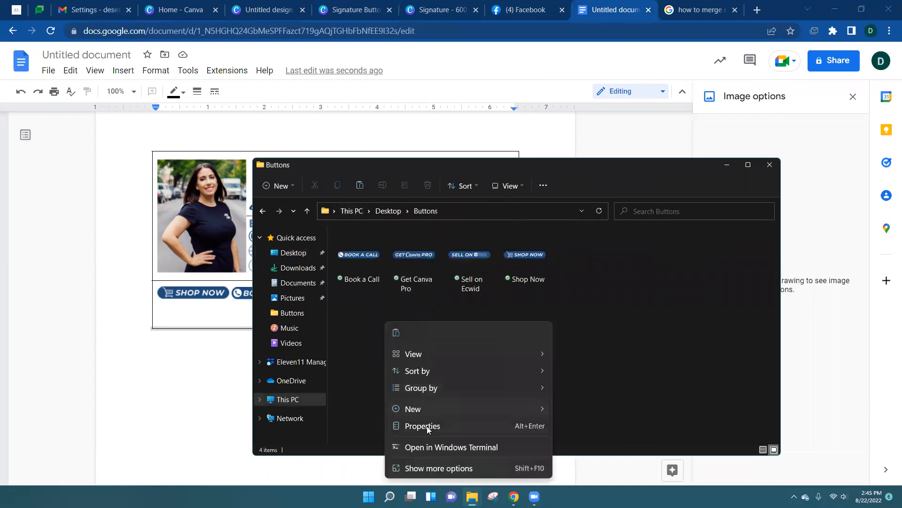
mouse_move(510, 410)
click(579, 239)
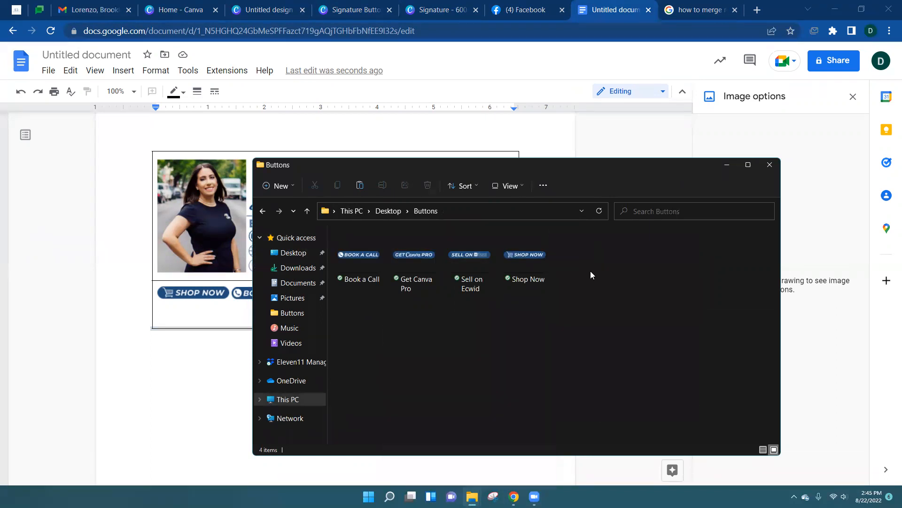
text(jpeg)
key(Return)
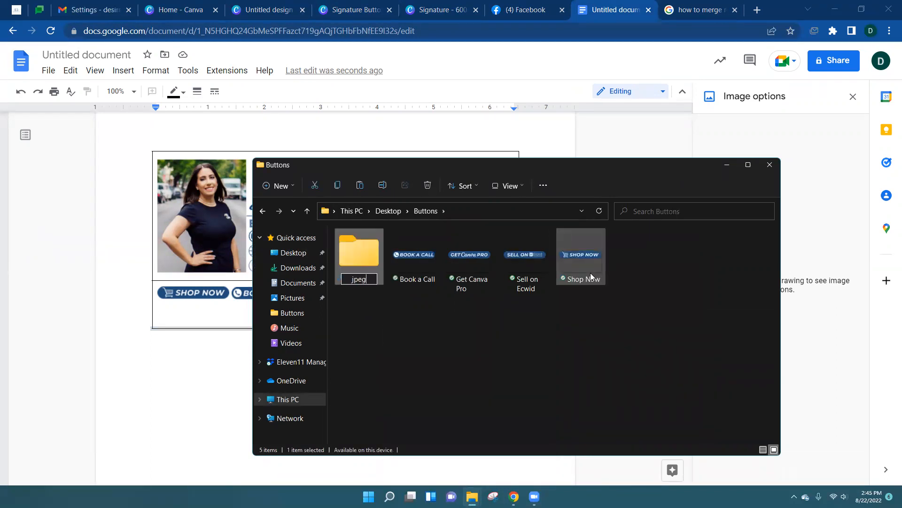
Paste the four copied button images into the jpeg folder and close the File Explorer window.
double_click(357, 249)
right_click(380, 276)
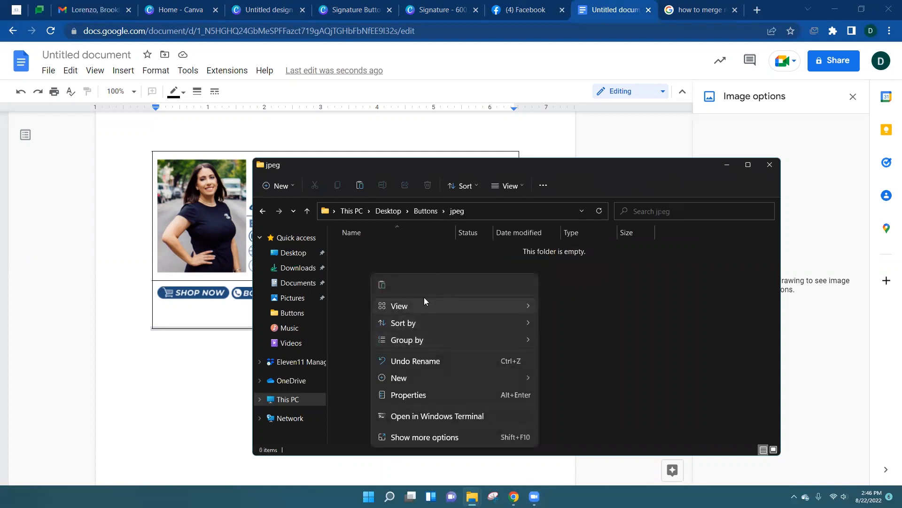
right_click(356, 281)
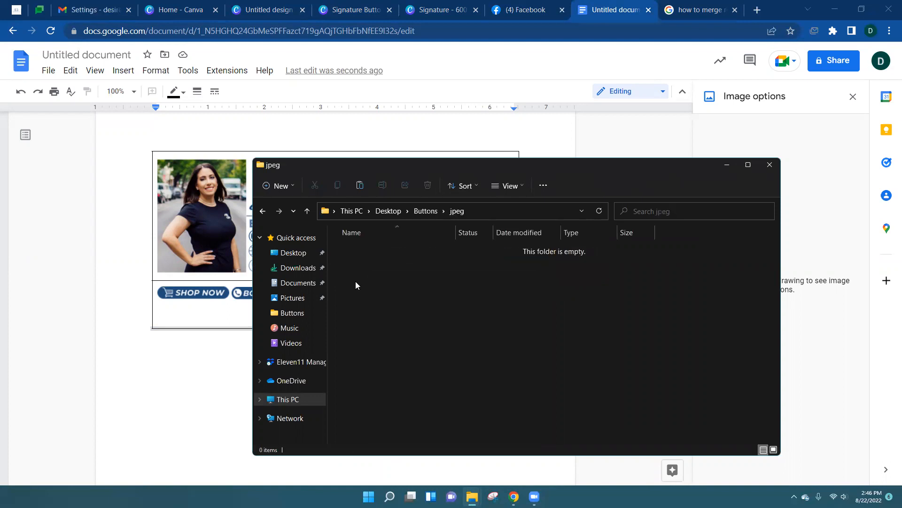
click(369, 294)
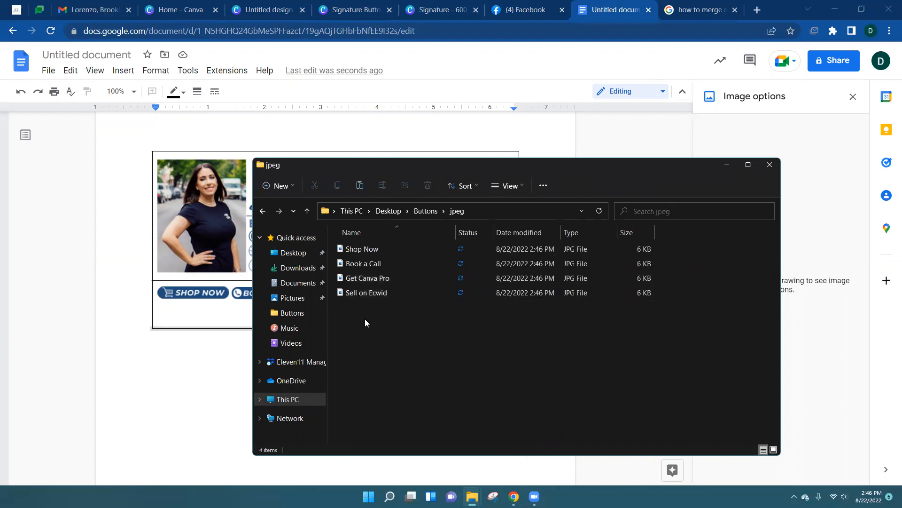
click(771, 166)
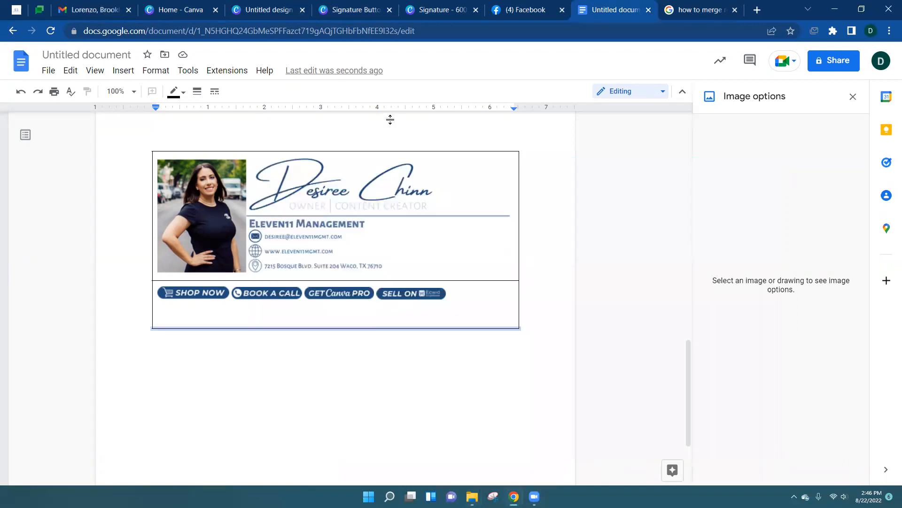
Insert the Book a Call image from the jpeg folder after the Sell on Ecwid button in the table's second row.
click(473, 291)
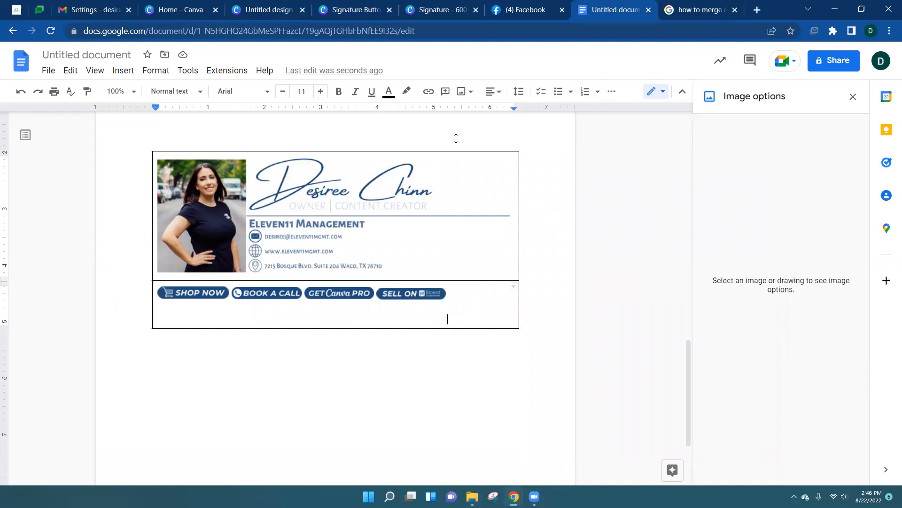
click(461, 92)
click(467, 112)
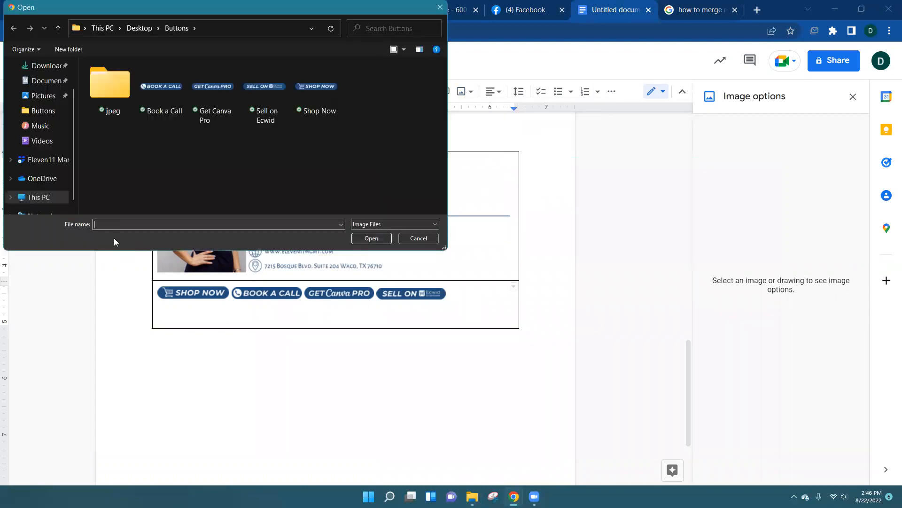
double_click(98, 82)
click(117, 89)
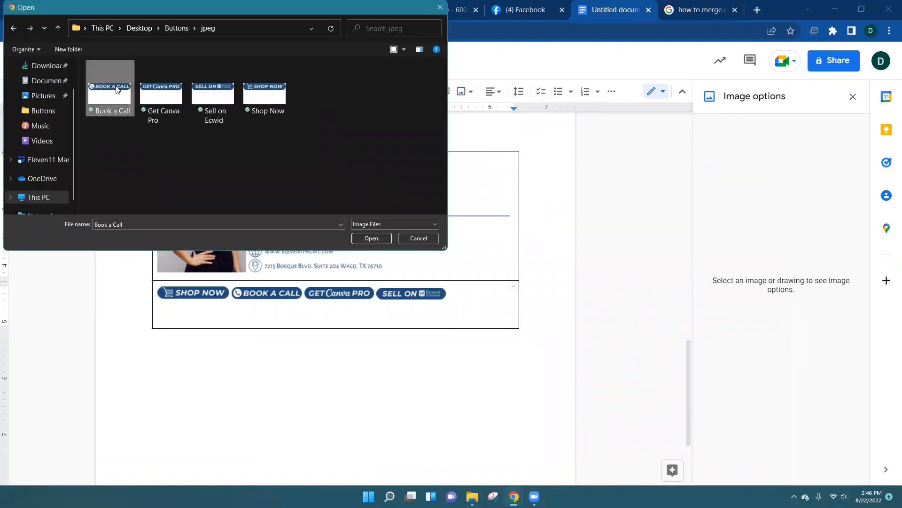
click(360, 239)
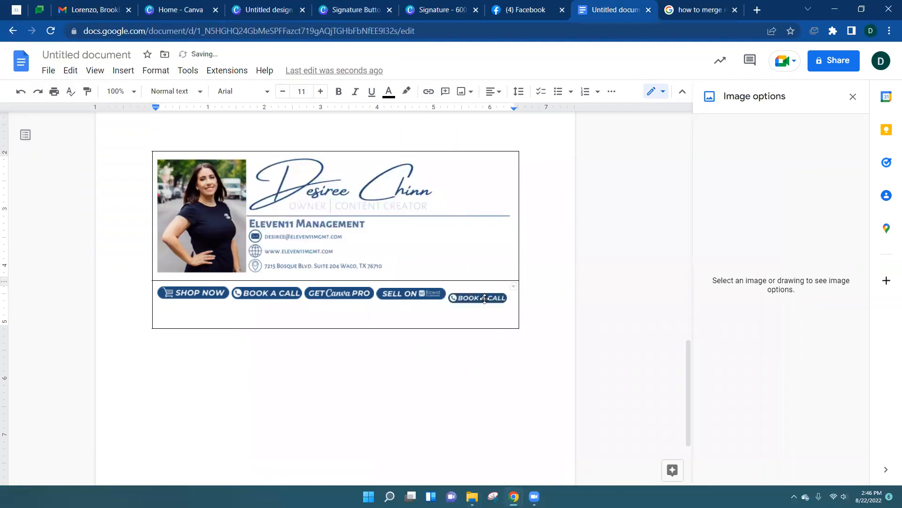
Enlarge the newly inserted Book a Call JPG image slightly, and delete it from the table.
click(484, 299)
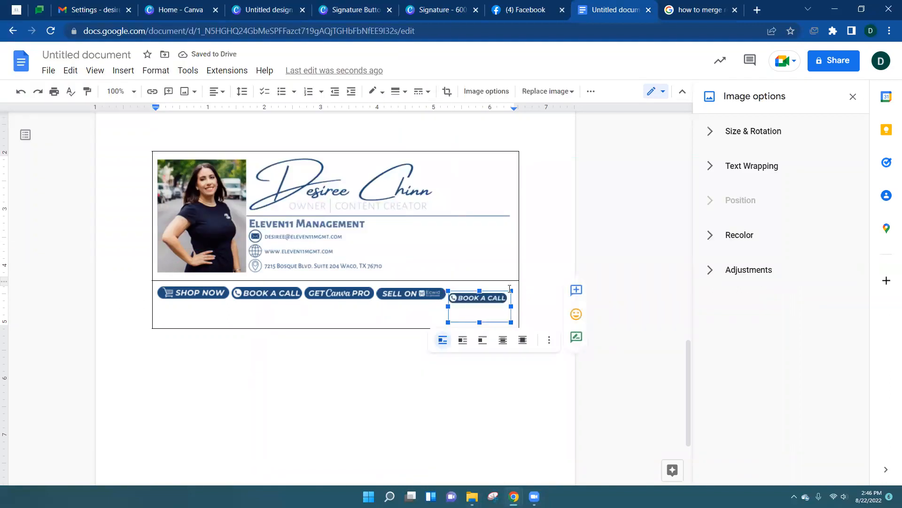
drag(508, 293, 511, 286)
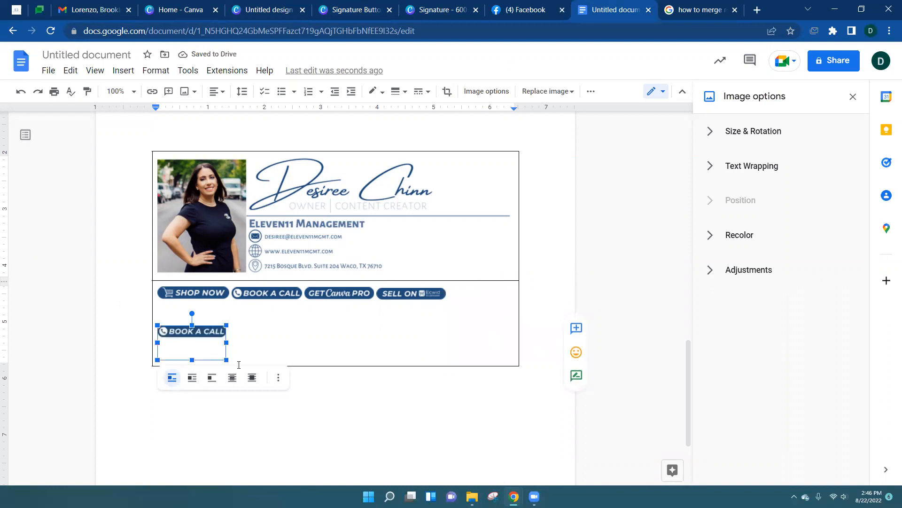
click(349, 426)
click(224, 349)
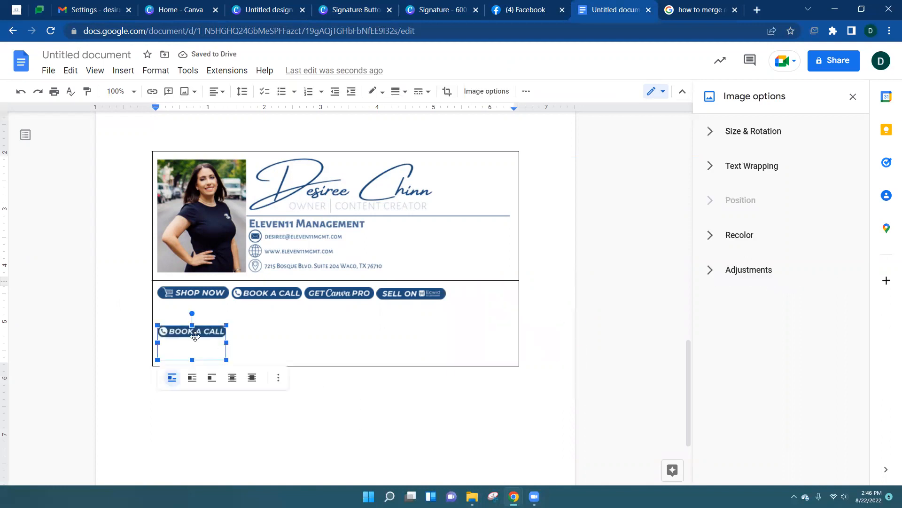
key(Delete)
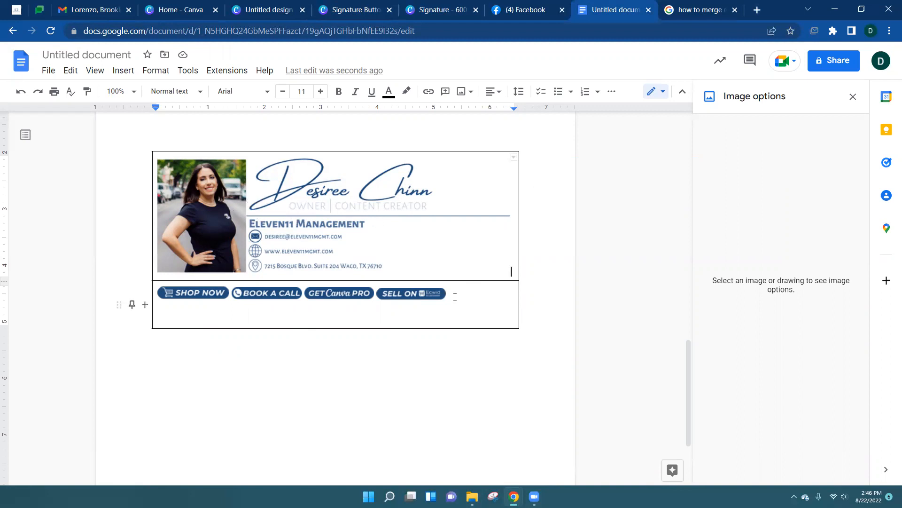
Insert a 2 x 2 table below the existing signature table.
click(282, 350)
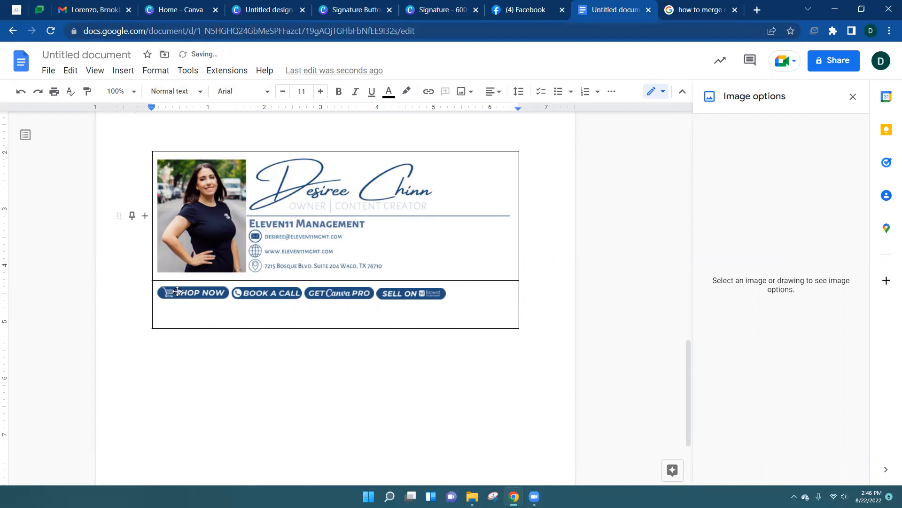
click(157, 73)
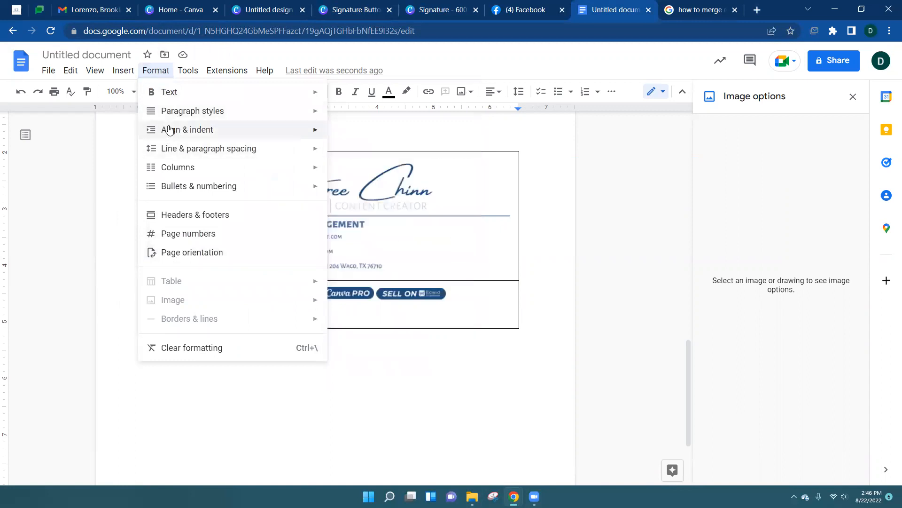
mouse_move(166, 100)
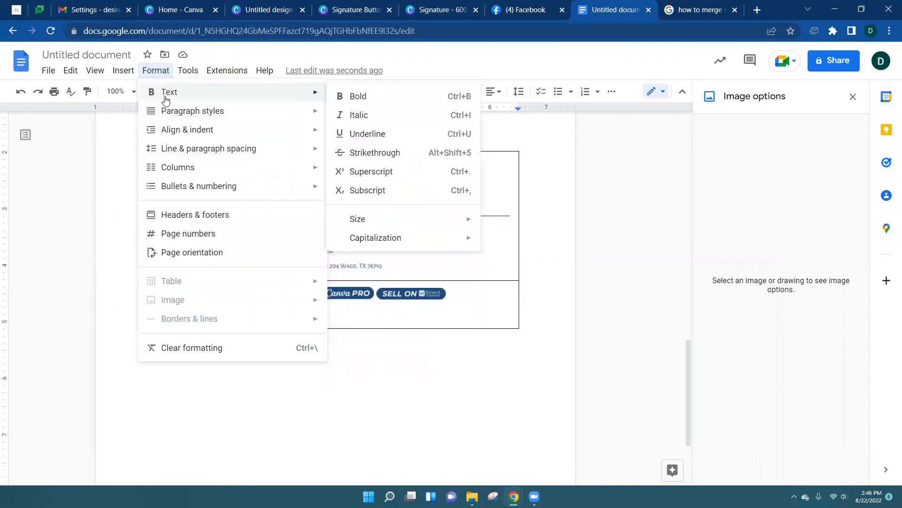
click(121, 71)
mouse_move(140, 92)
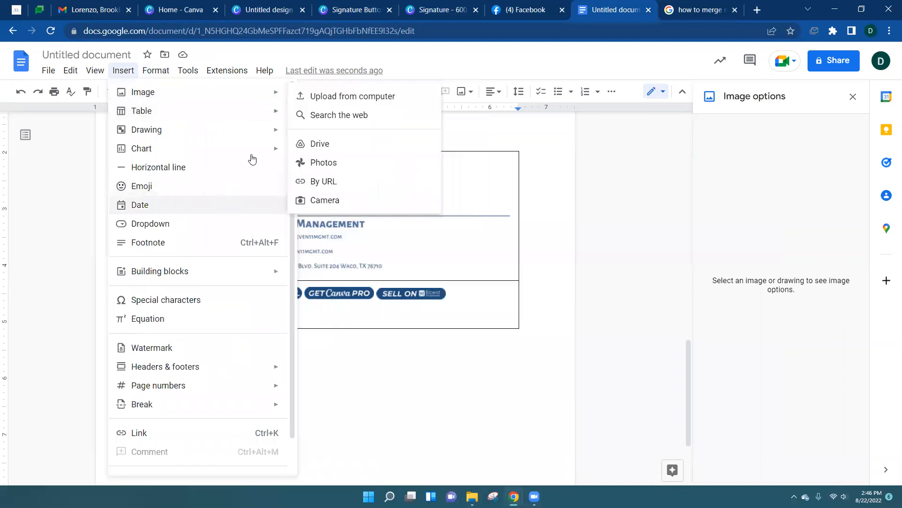
mouse_move(147, 109)
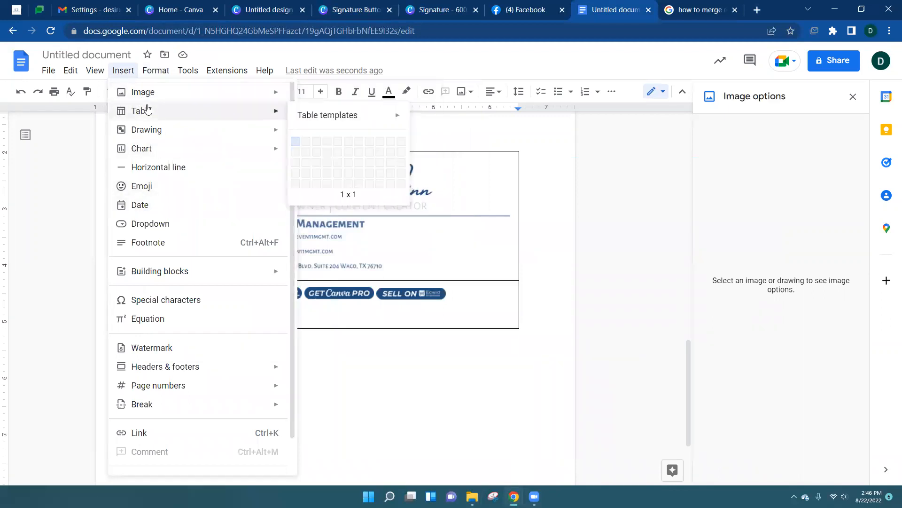
click(310, 152)
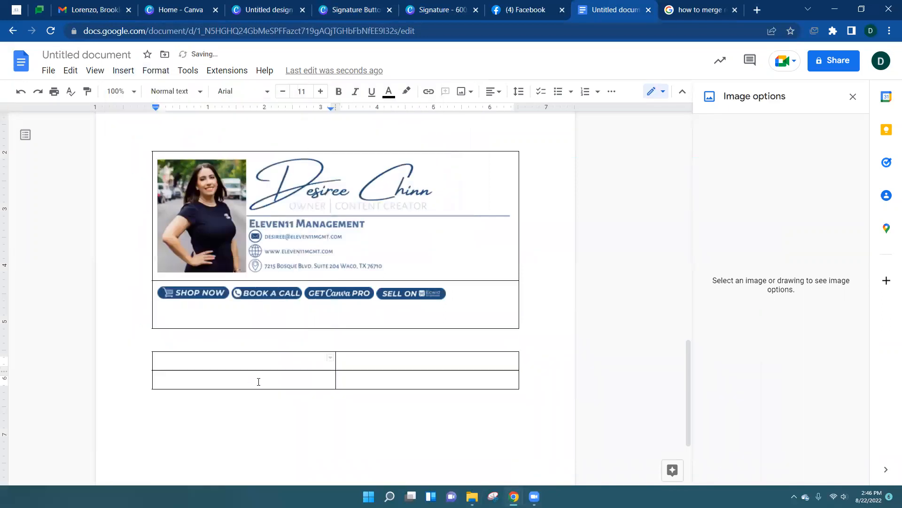
Merge the two cells in the second row of the new table into one.
right_click(334, 379)
click(311, 382)
right_click(312, 382)
click(248, 404)
drag(325, 381, 344, 382)
right_click(343, 381)
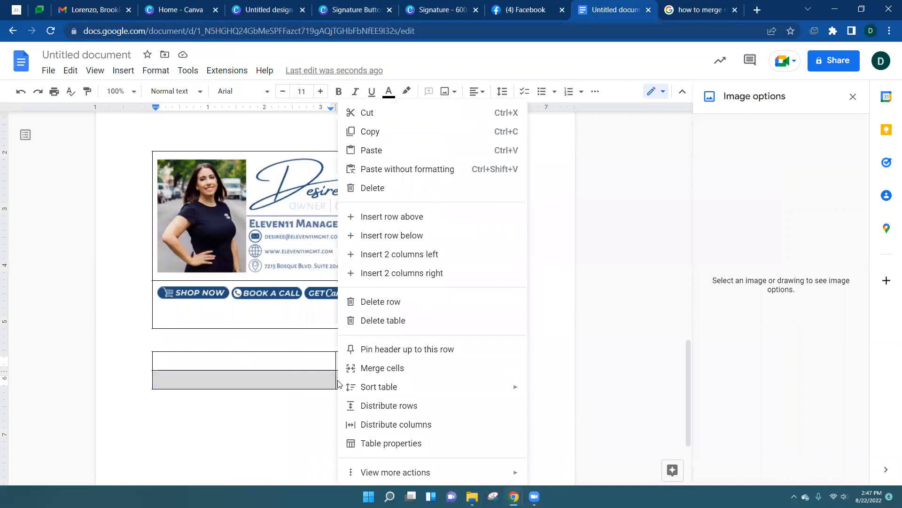
click(373, 364)
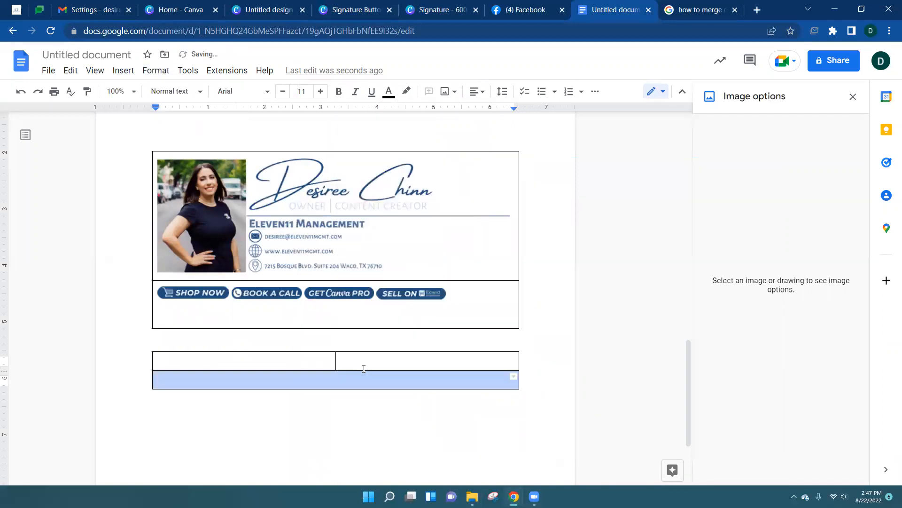
Insert the Untitled design photo from the Downloads folder into the first cell of the new table.
click(293, 361)
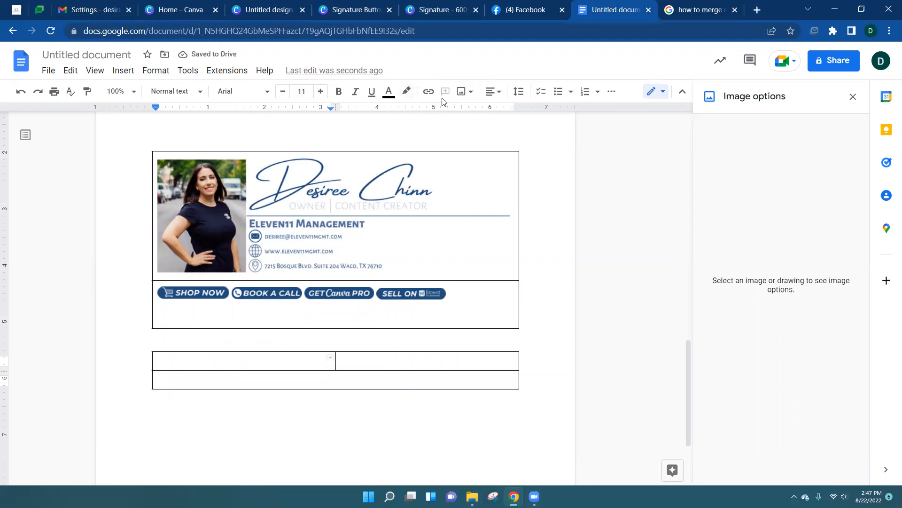
click(462, 92)
click(368, 132)
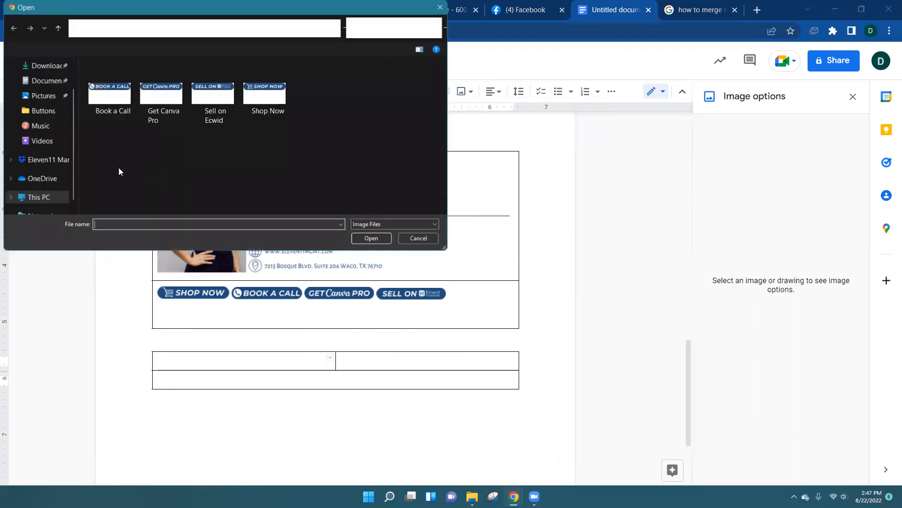
scroll(40, 149, up, 2)
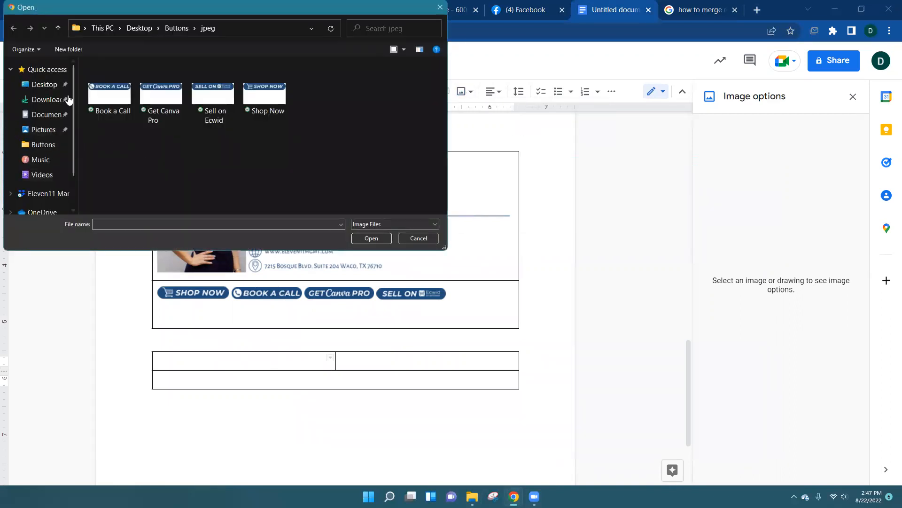
click(60, 99)
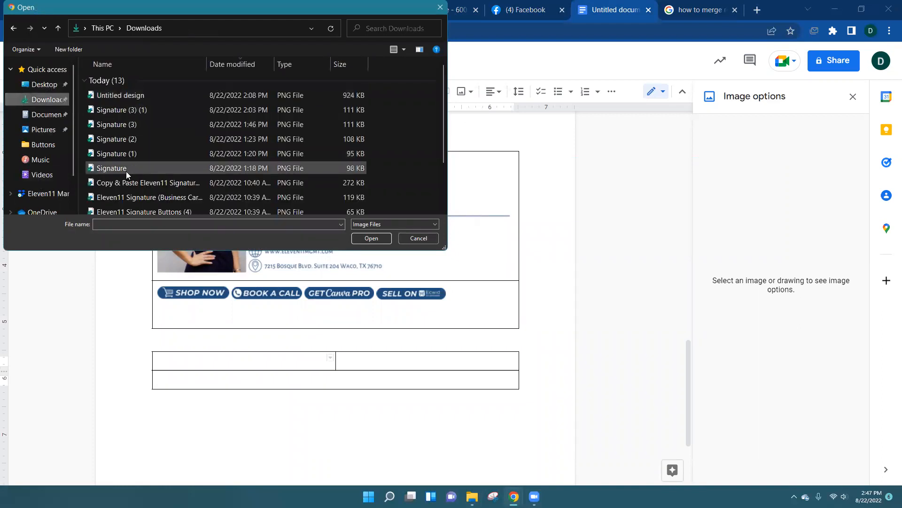
click(133, 97)
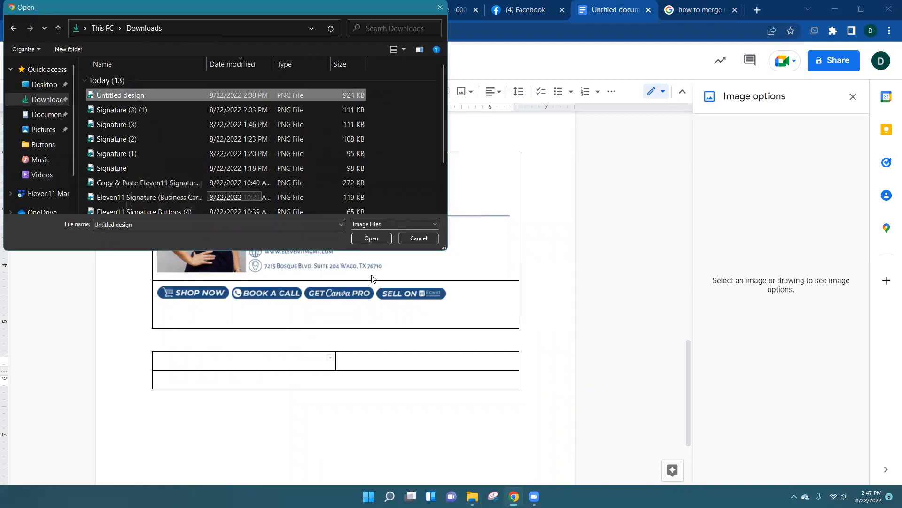
click(369, 238)
Enter "Contact info" in the cell beside the photo and shrink the photo to about two-thirds of its size.
click(383, 357)
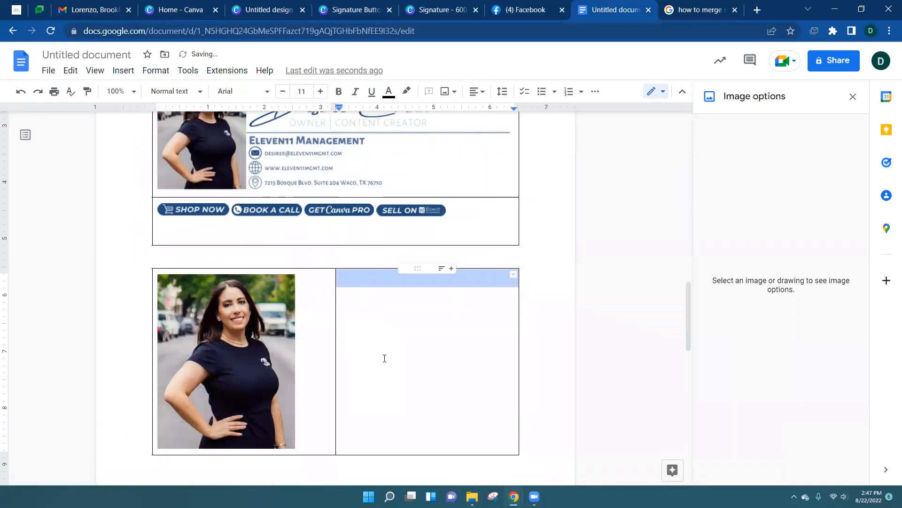
text(Contact info)
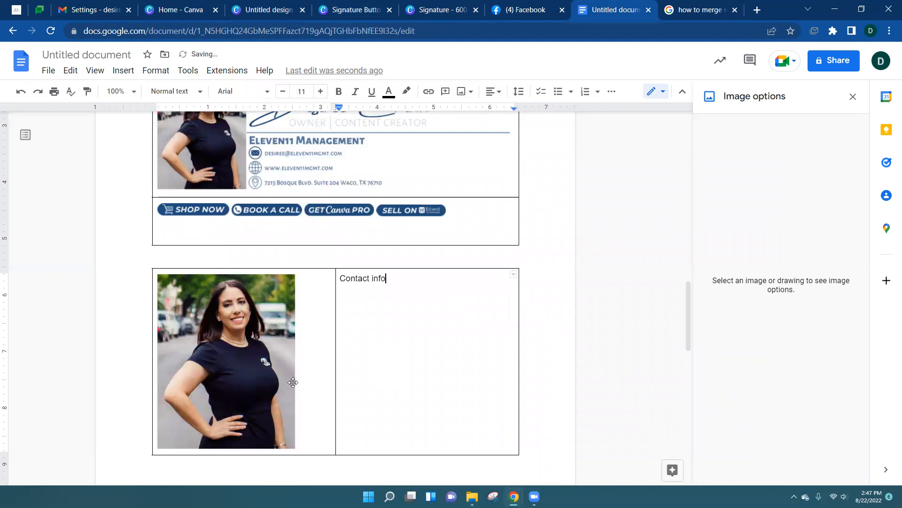
click(292, 382)
drag(333, 447, 270, 392)
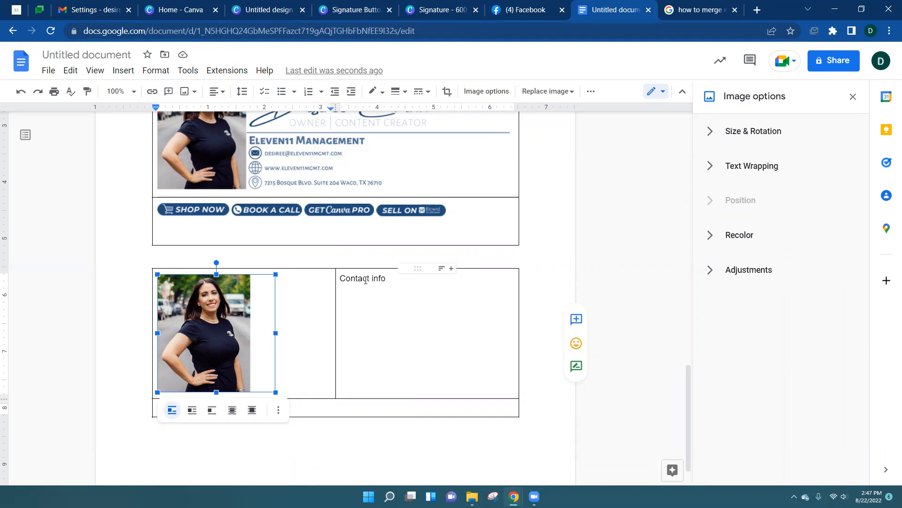
Add the lines Business, Phone and Email beneath Contact info.
click(359, 295)
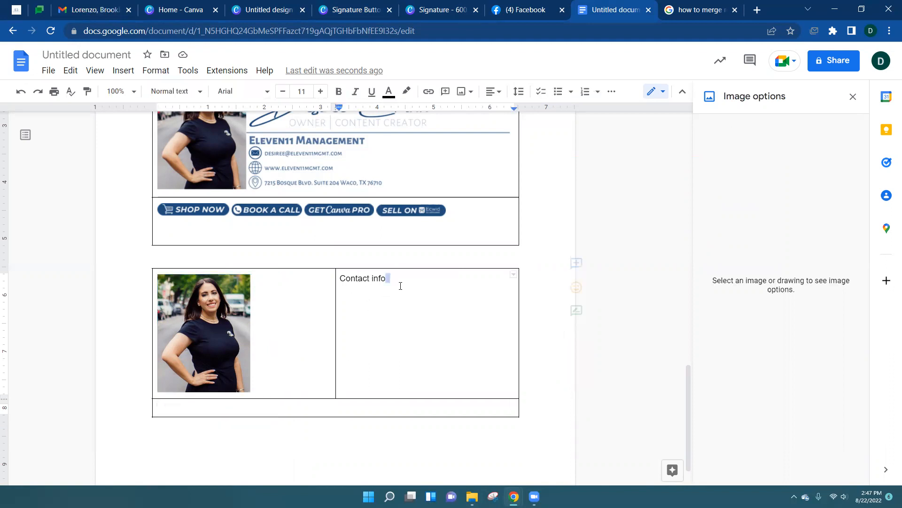
key(Return)
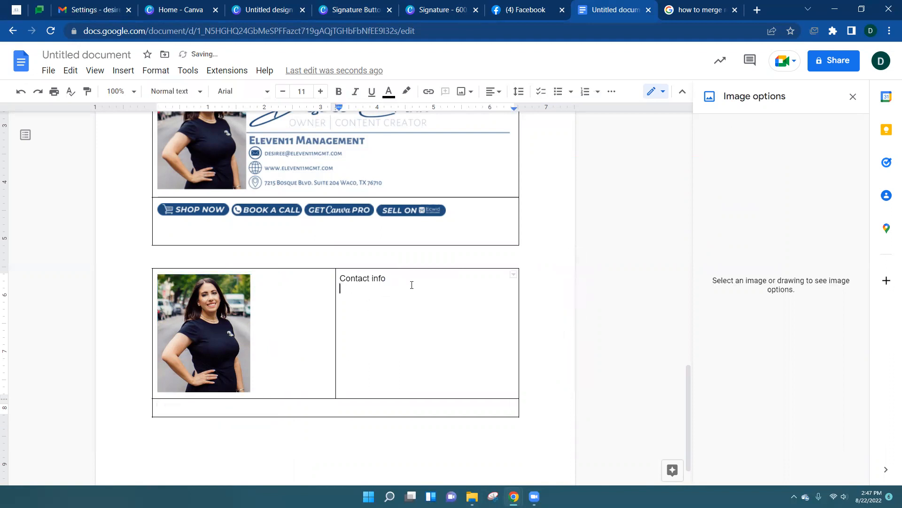
text(business)
key(Return)
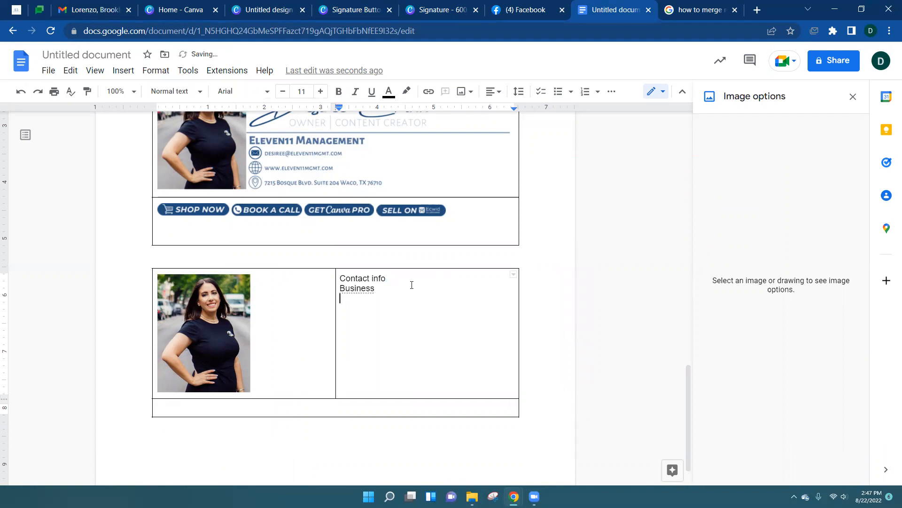
text(phone)
key(Return)
text(email)
key(Return)
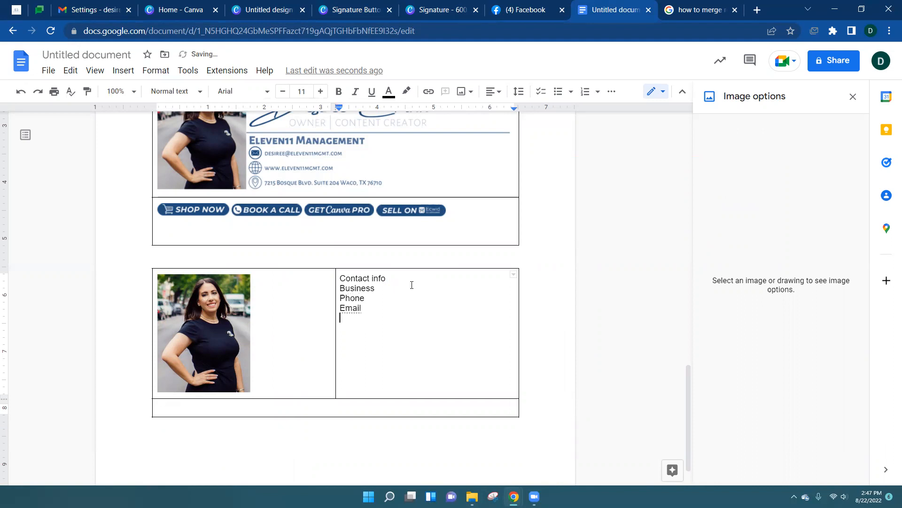
After a blank line below Email, add the placeholder “Client testimonial or inspirational quote” in quotation marks.
key(Return)
text(")
text(cli)
key(BackSpace)
text(t testimonial or inspriat)
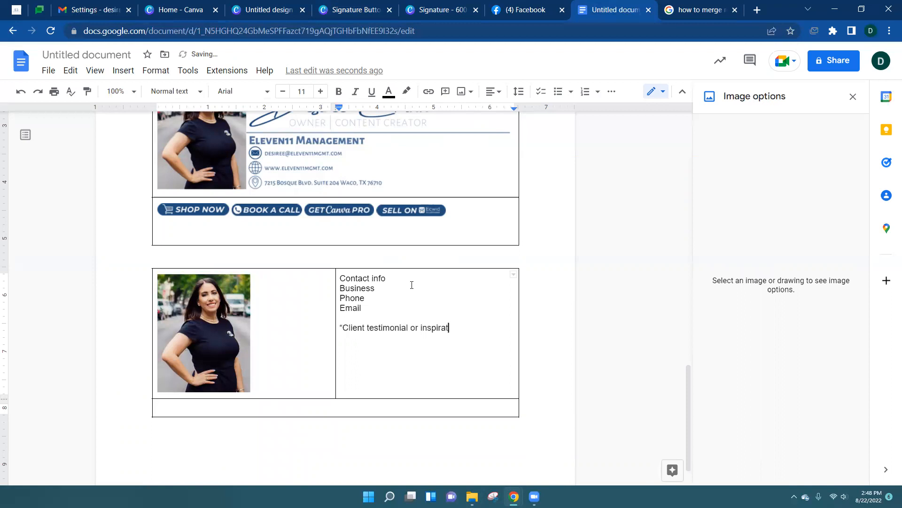
text(ional quote”)
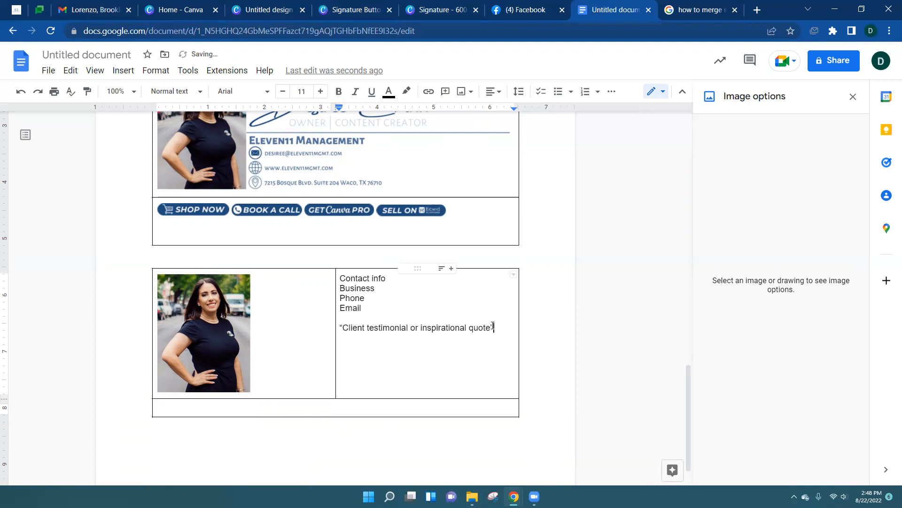
Set the Contact info line to font size 17 and make it bold.
drag(394, 280, 342, 276)
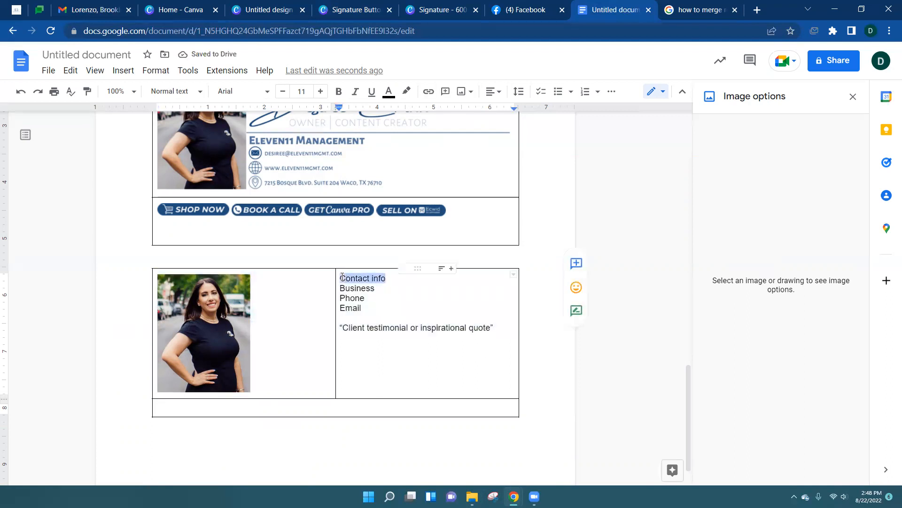
click(321, 91)
click(321, 91)
click(321, 92)
click(321, 91)
click(321, 91)
click(321, 91)
click(338, 91)
Set the Business line to font size 14 and italicize it.
click(369, 295)
double_click(356, 294)
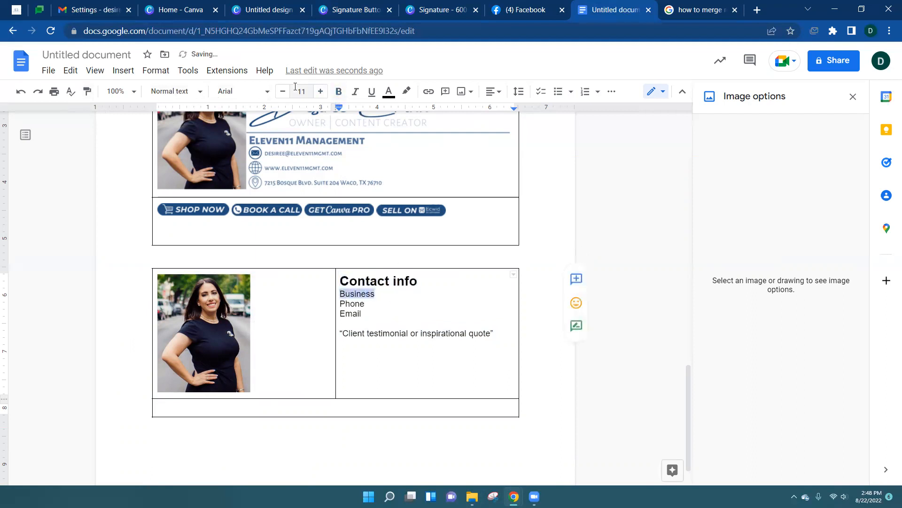
click(321, 91)
click(321, 92)
click(321, 91)
click(355, 91)
click(373, 304)
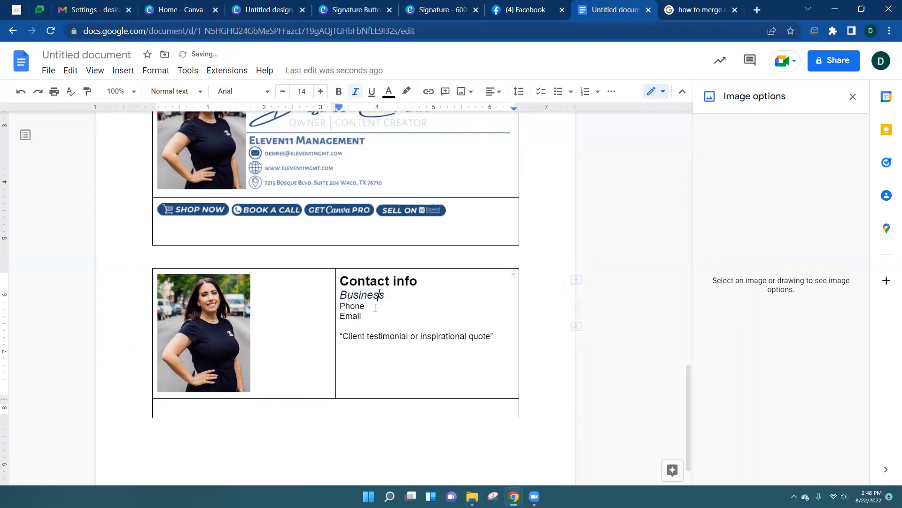
Format the client testimonial quote line as bold italic.
drag(496, 335, 339, 336)
click(338, 91)
click(355, 91)
click(390, 372)
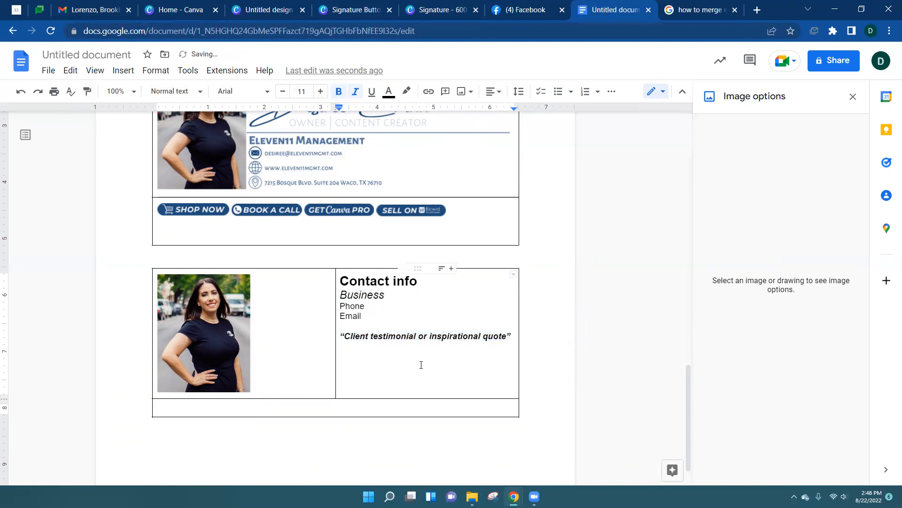
Color the Contact info line dark blue and change its font to Pacifico.
drag(421, 285, 316, 279)
click(416, 305)
drag(423, 285, 338, 282)
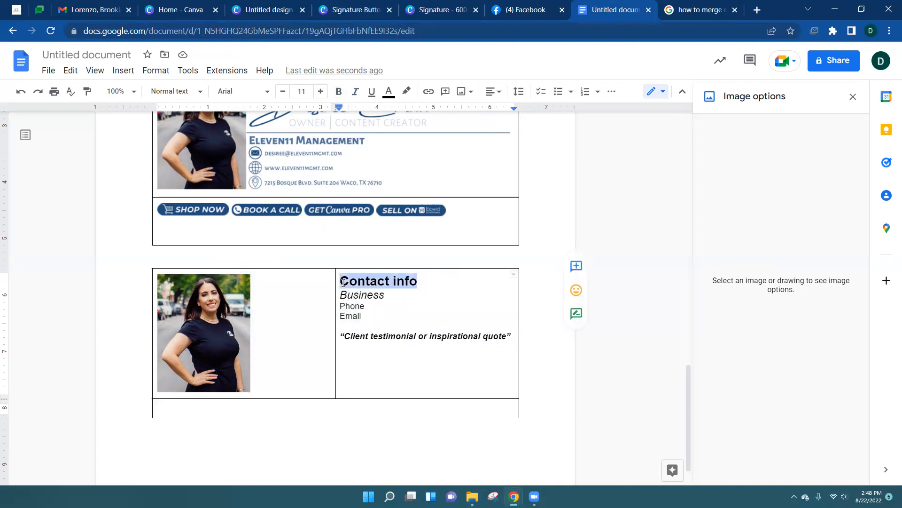
click(389, 93)
click(397, 125)
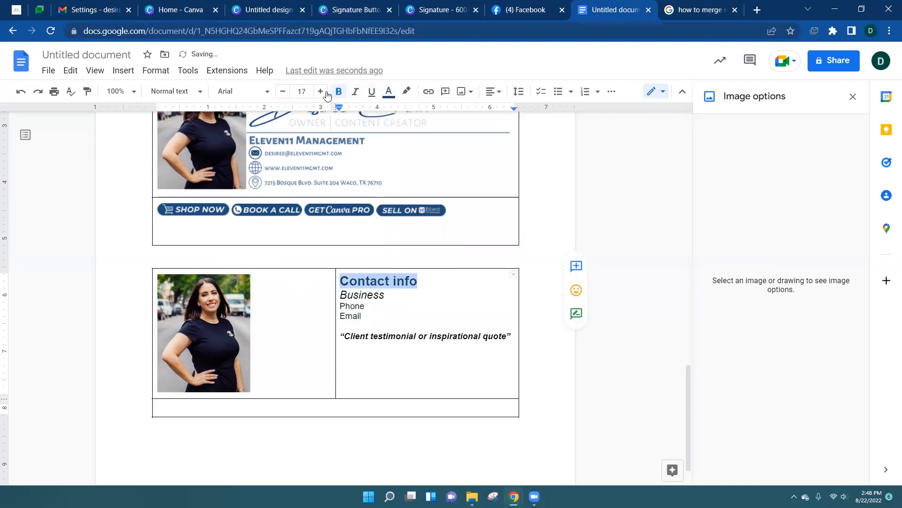
click(230, 91)
click(254, 180)
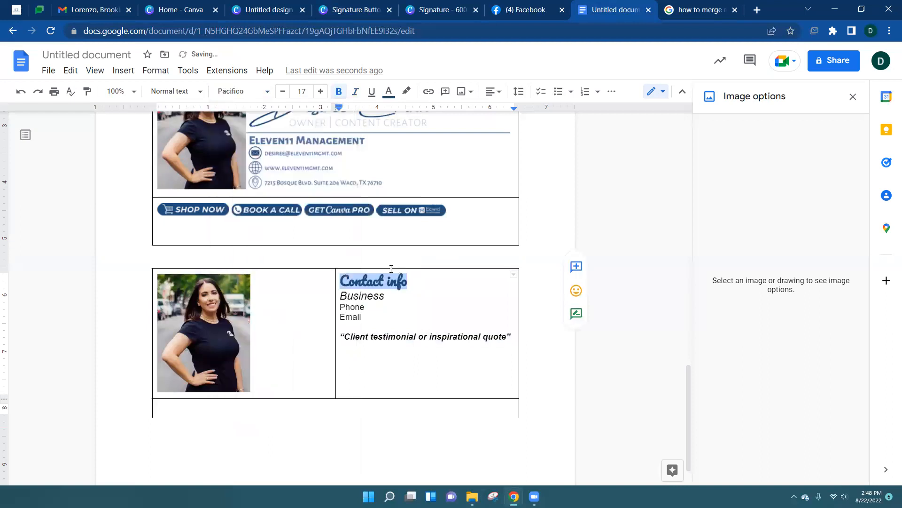
Replace the word "info" with "name" so the heading reads "Contact name".
click(407, 369)
click(442, 281)
key(BackSpace)
key(BackSpace)
key(BackSpace)
key(BackSpace)
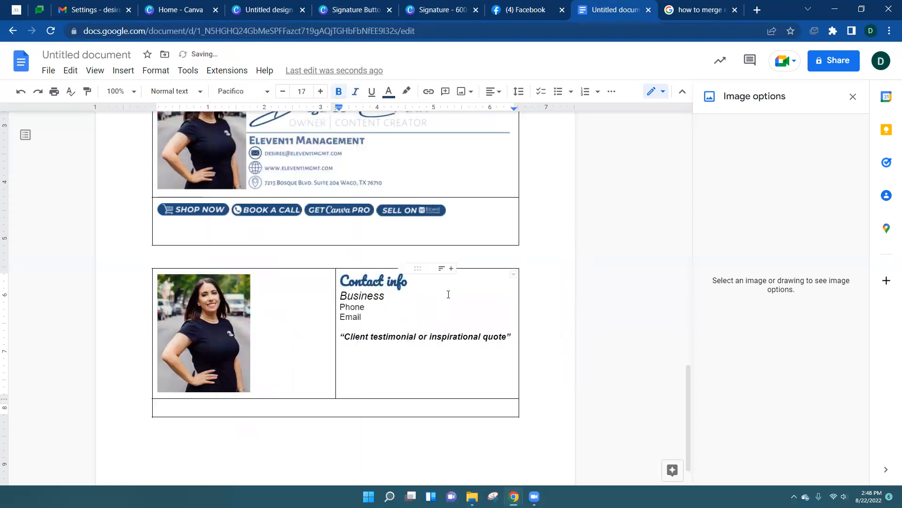
text(name)
click(418, 337)
Enter "Join our Facebook Community Here!" in the merged row below the photo.
click(238, 409)
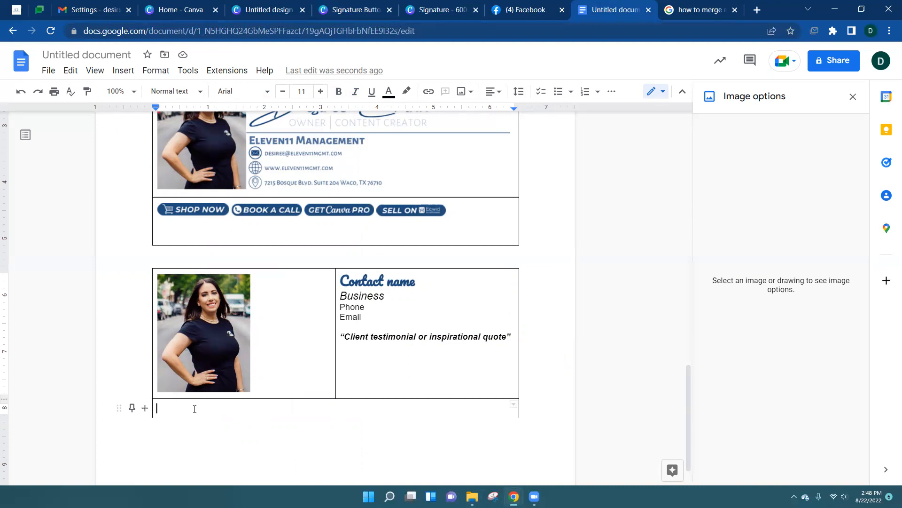
text(Join our D)
text(acebook Co)
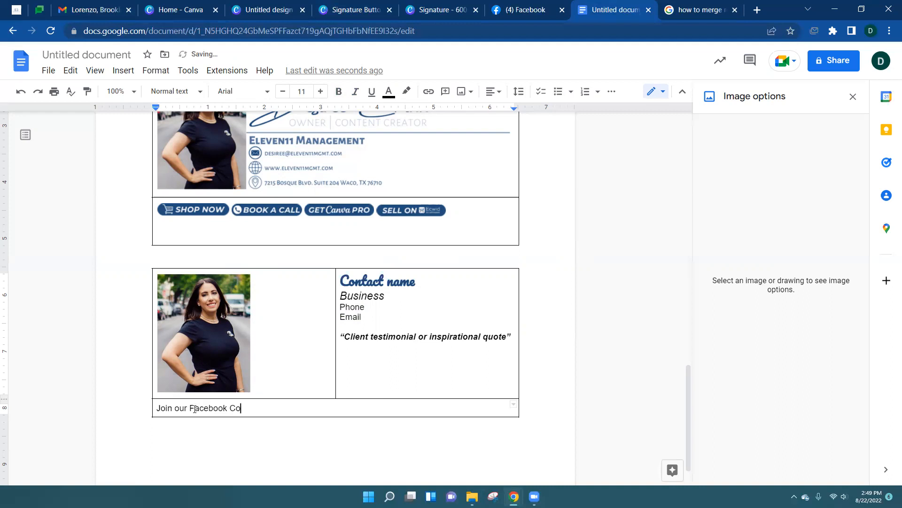
text(mmunity Here!)
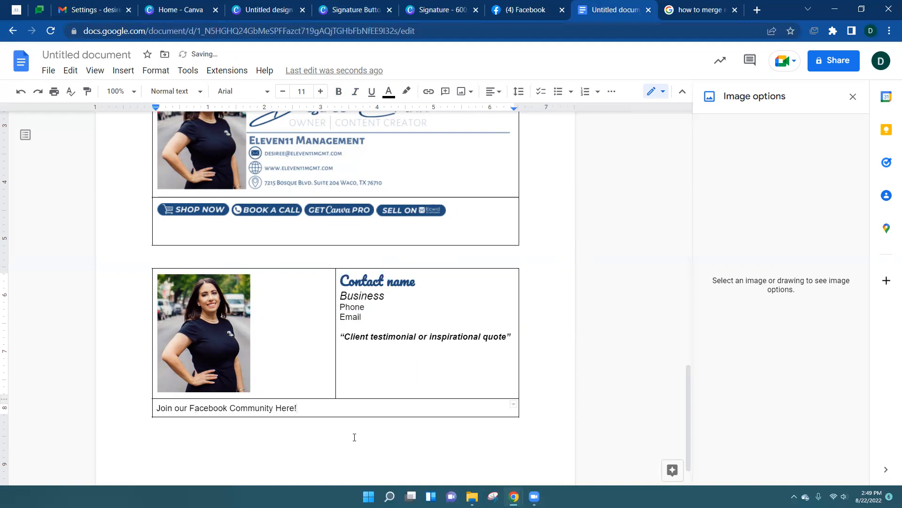
Increase the font size of the Facebook community line by eight points.
drag(301, 408, 155, 408)
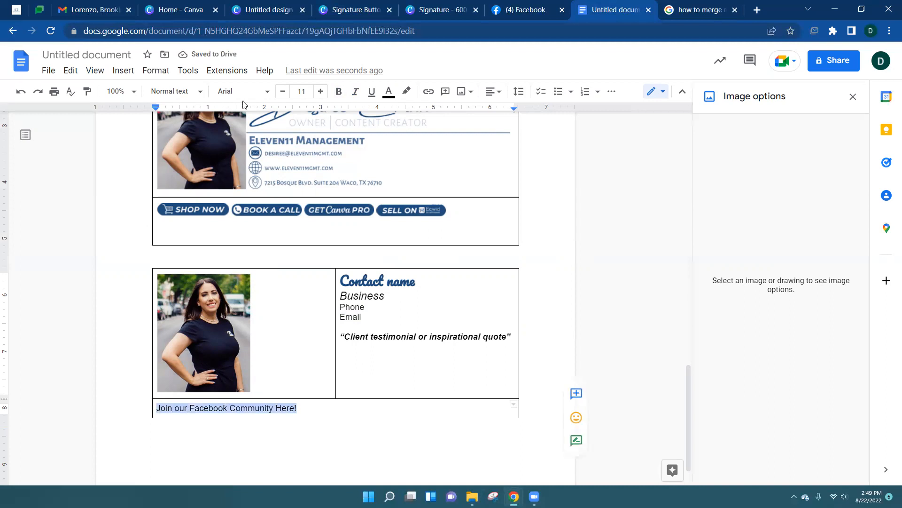
click(321, 91)
click(321, 91)
click(320, 92)
click(321, 91)
click(320, 91)
click(320, 91)
click(321, 91)
click(320, 92)
click(545, 348)
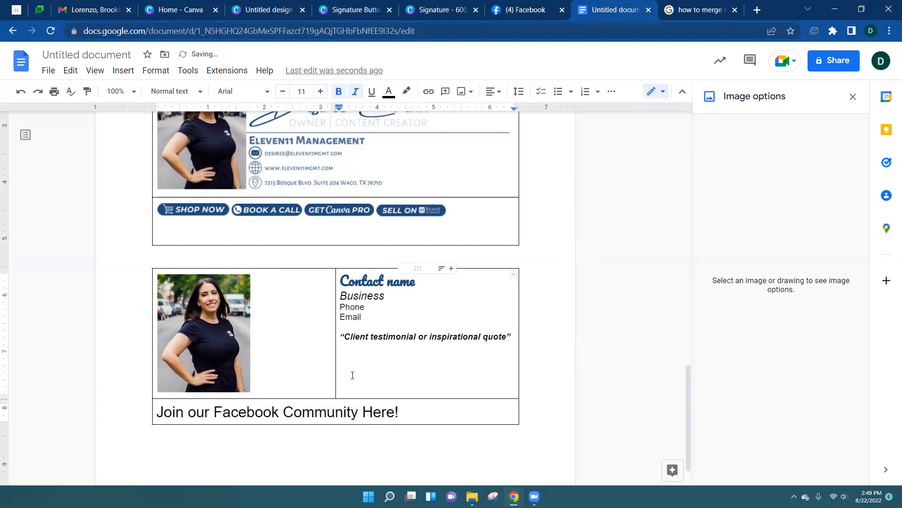
drag(425, 416, 157, 410)
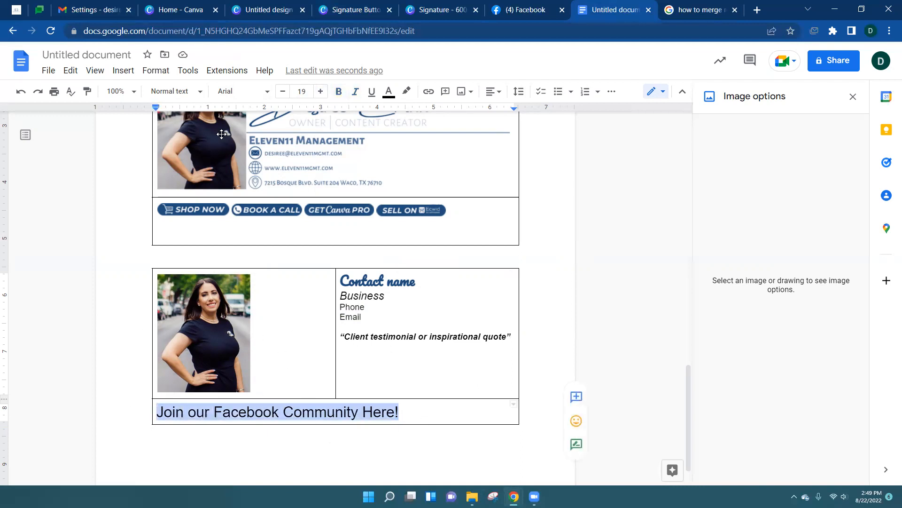
click(429, 92)
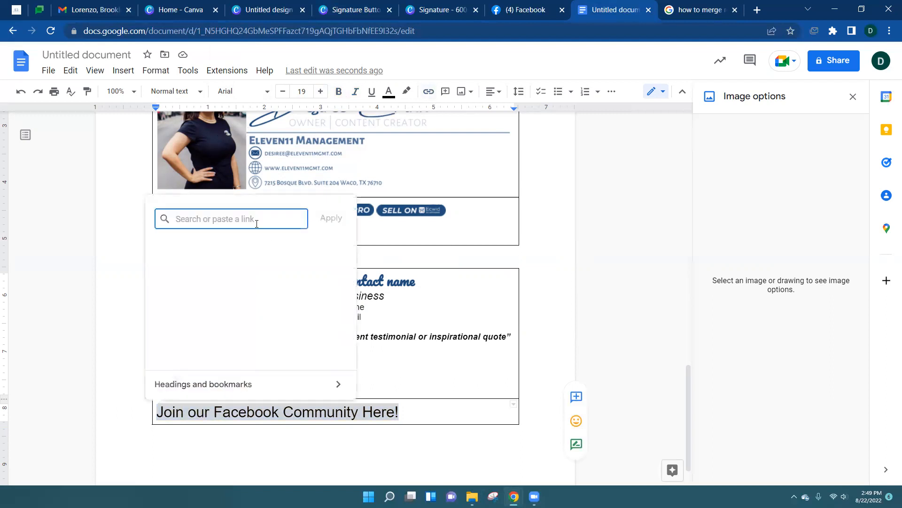
text(www.facebook.com/group)
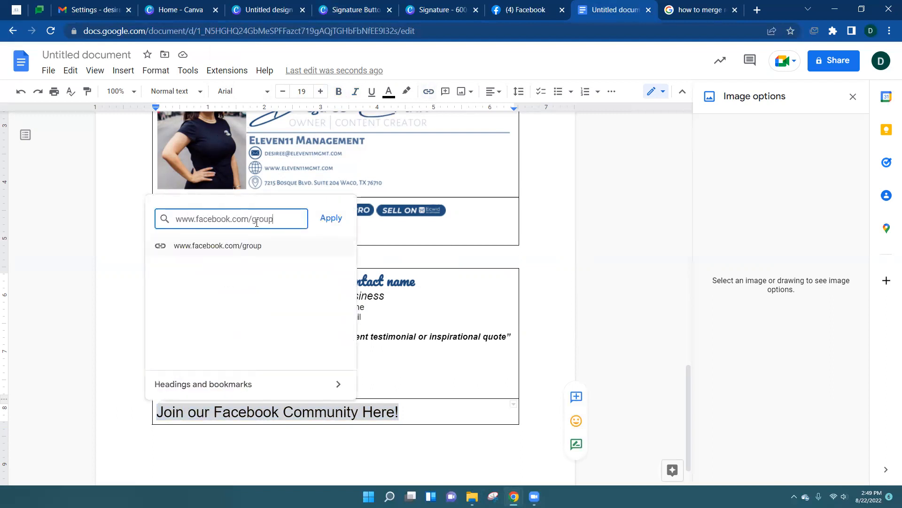
text(s/)
text(digitalproducts)
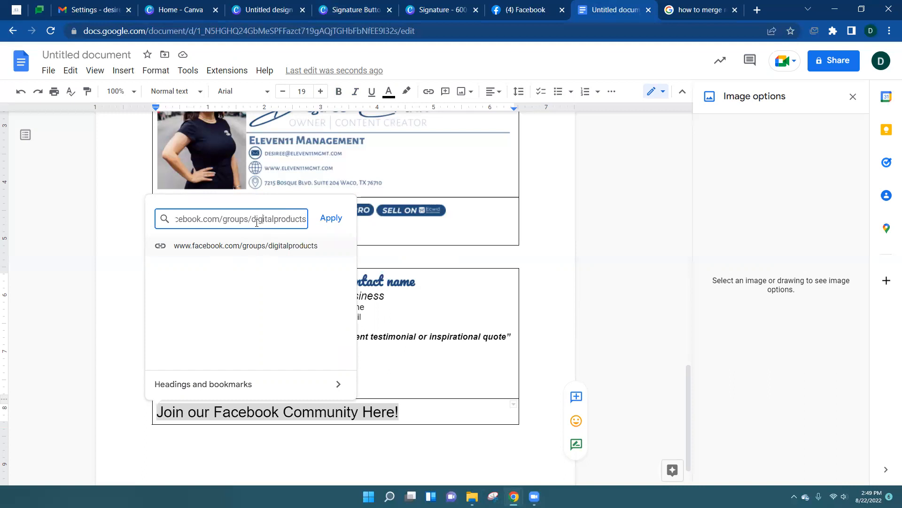
text(eleven11)
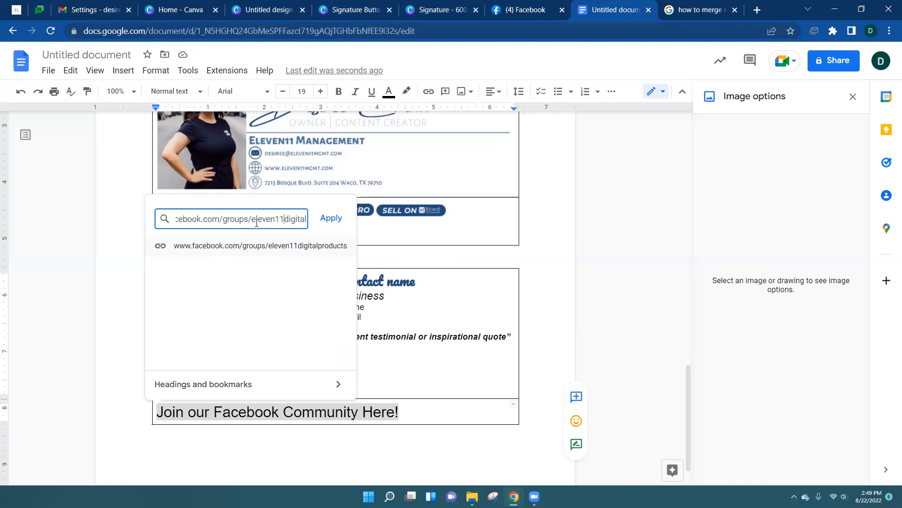
key(Return)
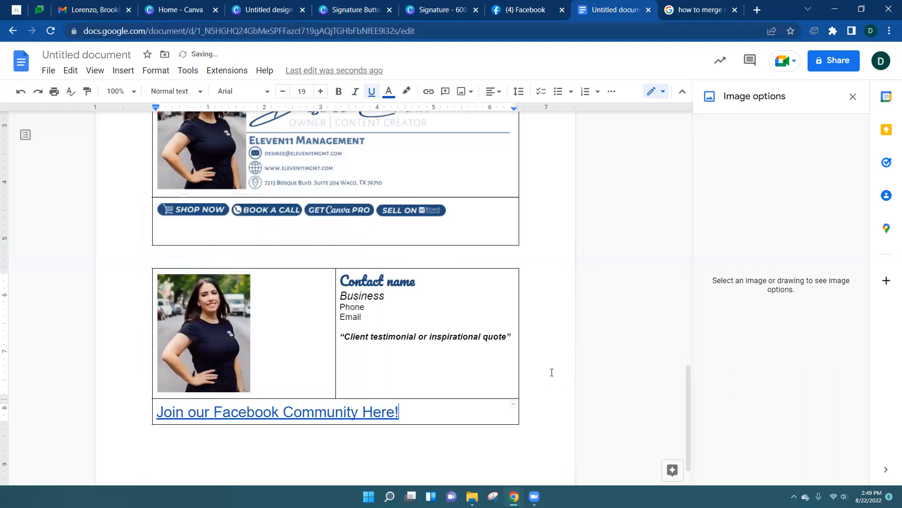
Examine the fonts available for the "Contact name" heading, including the catalogue of additional fonts.
click(416, 281)
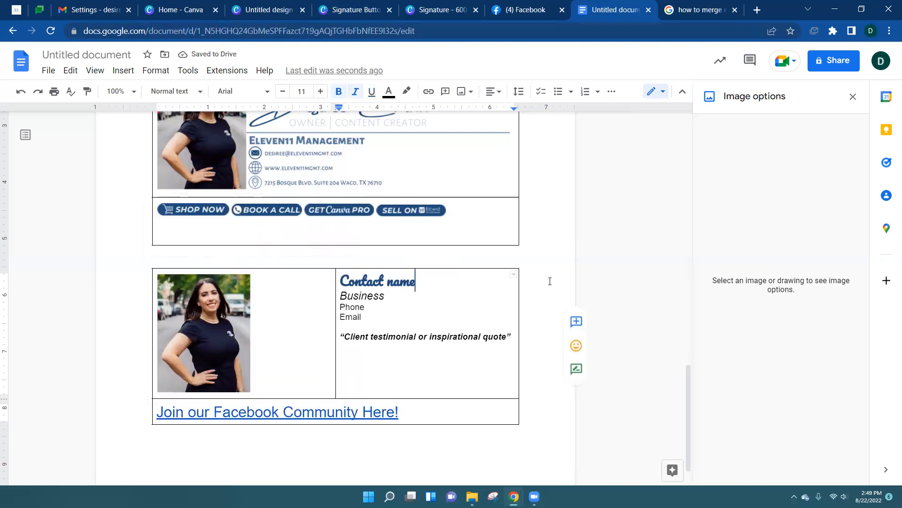
scroll(461, 257, up, 3)
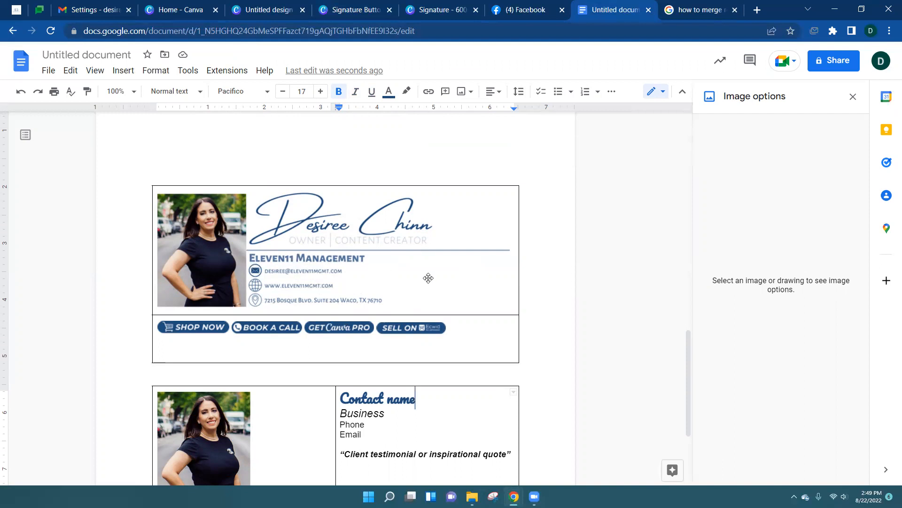
drag(416, 397, 339, 400)
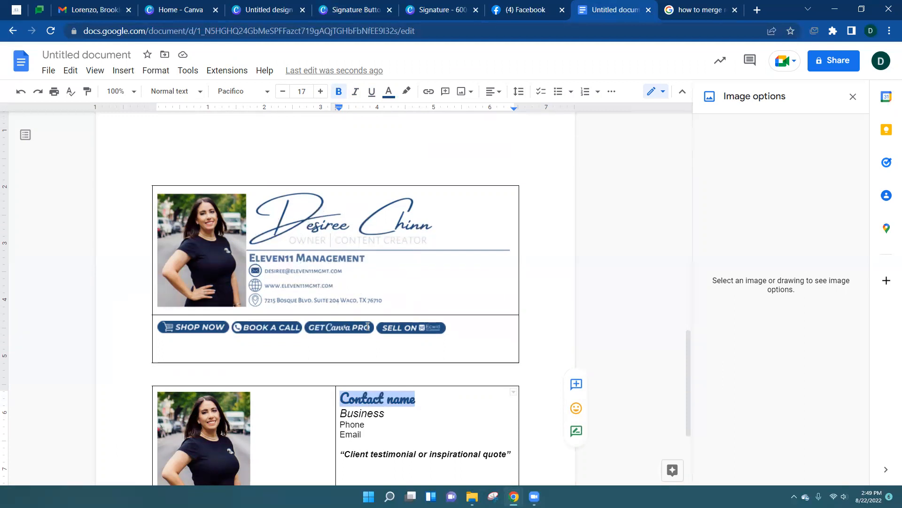
click(258, 91)
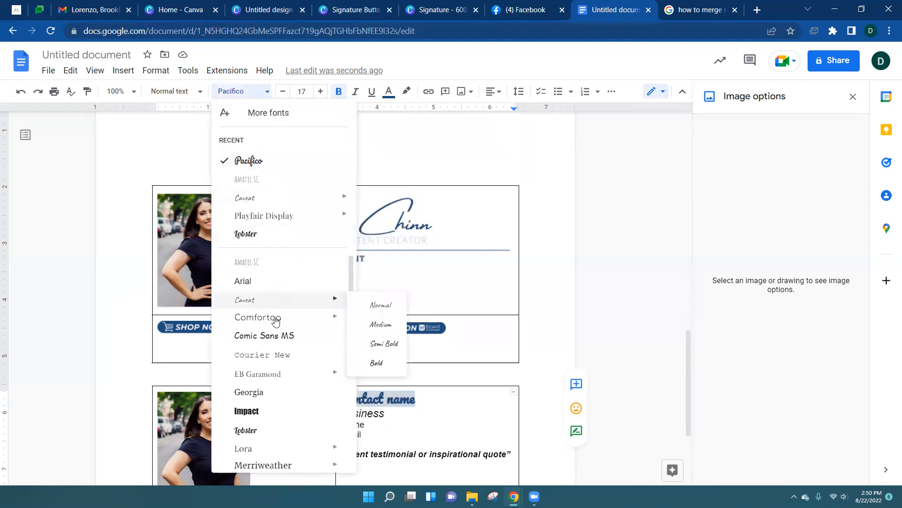
scroll(262, 393, down, 4)
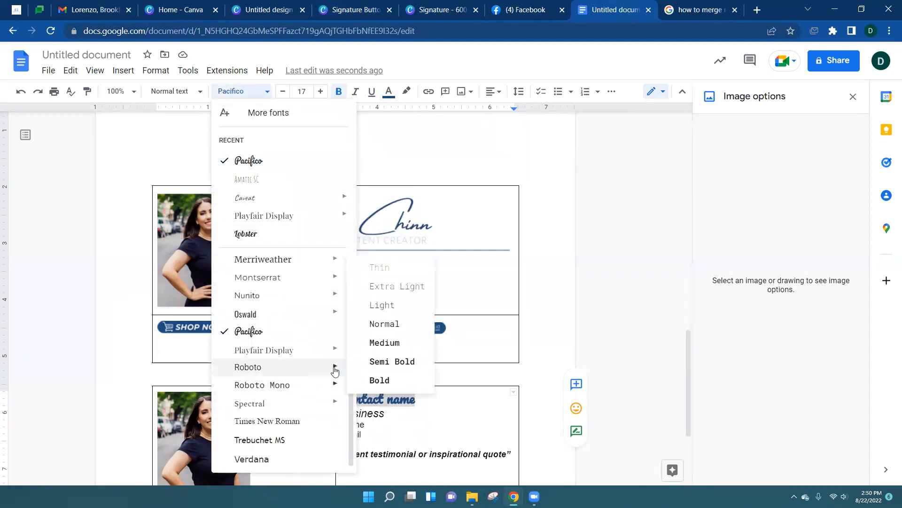
mouse_move(393, 366)
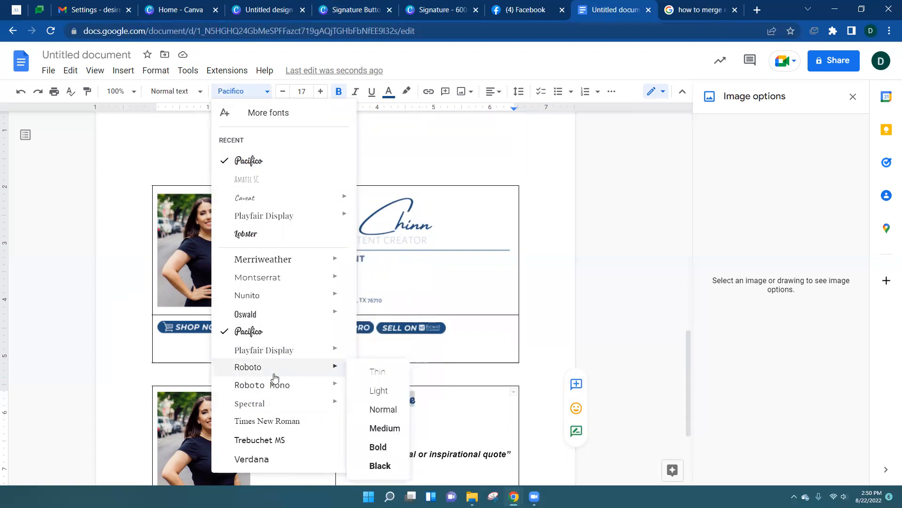
click(254, 113)
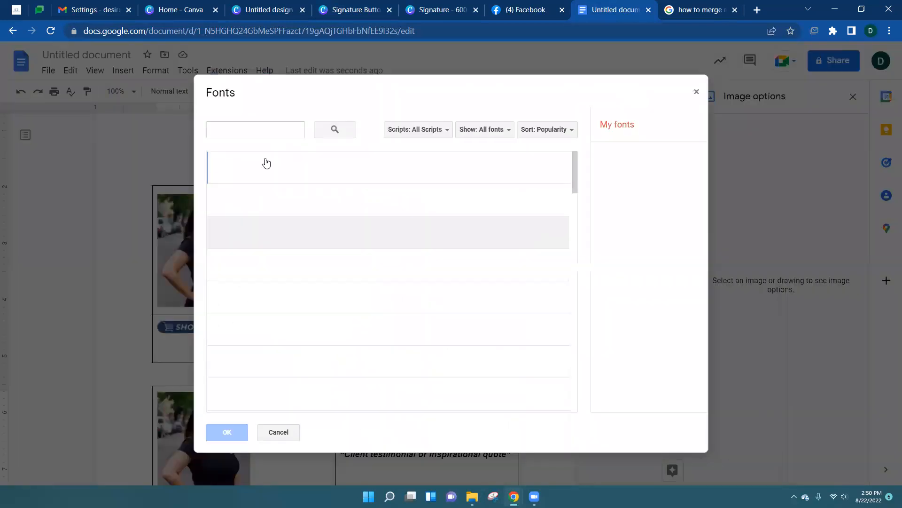
scroll(473, 218, down, 1)
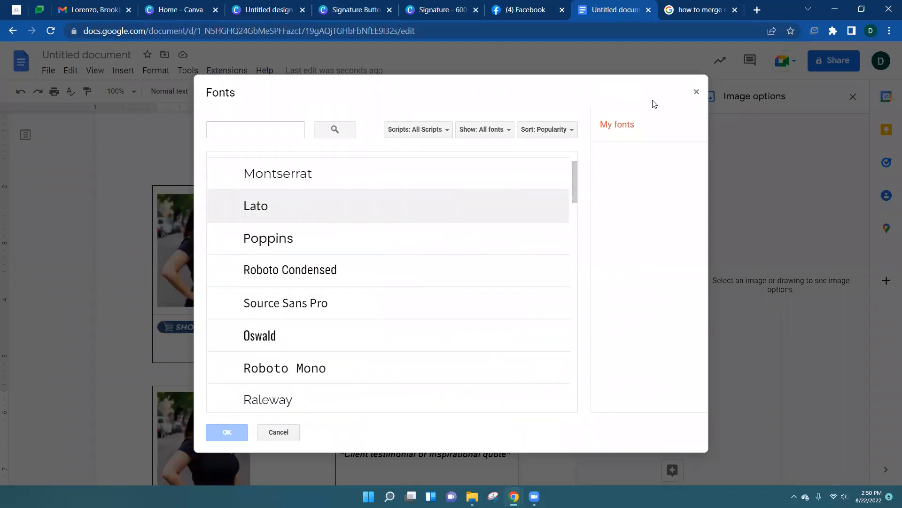
click(696, 92)
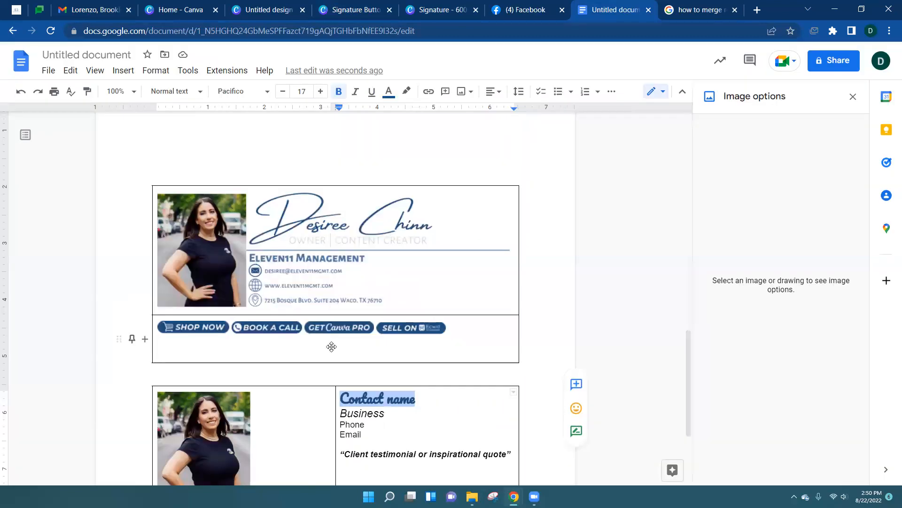
scroll(245, 320, down, 3)
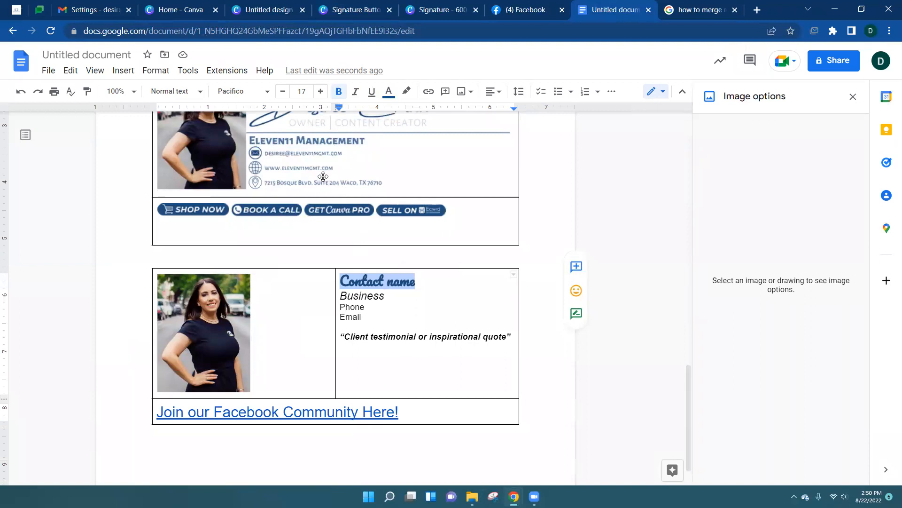
scroll(322, 178, up, 1)
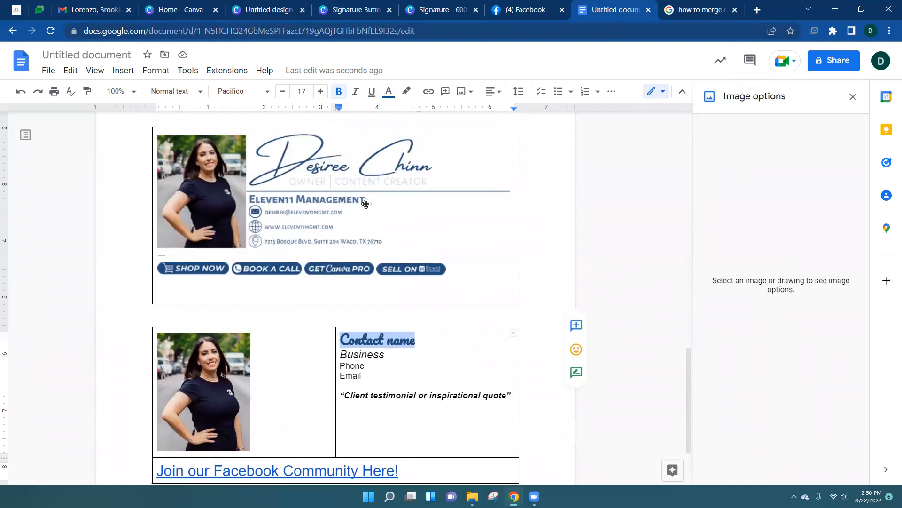
click(191, 269)
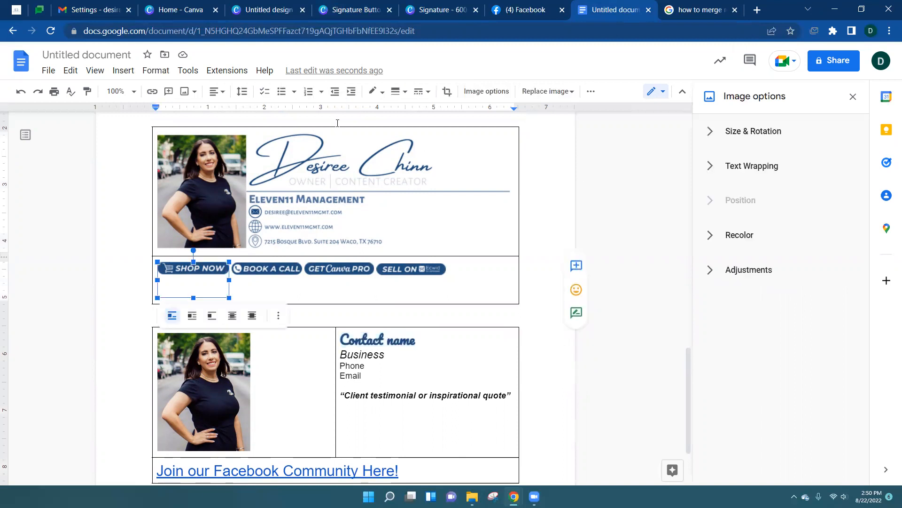
click(151, 91)
text(www.eleven11)
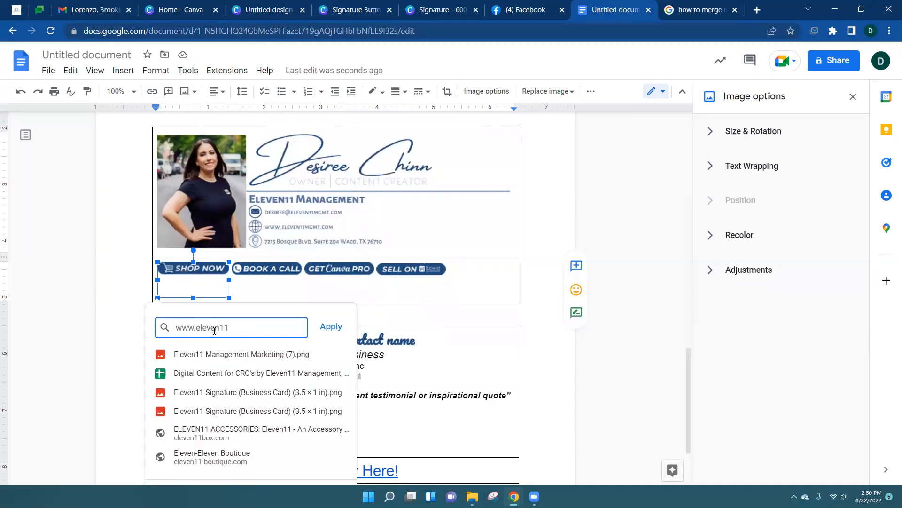
text(mgmt.com/sho)
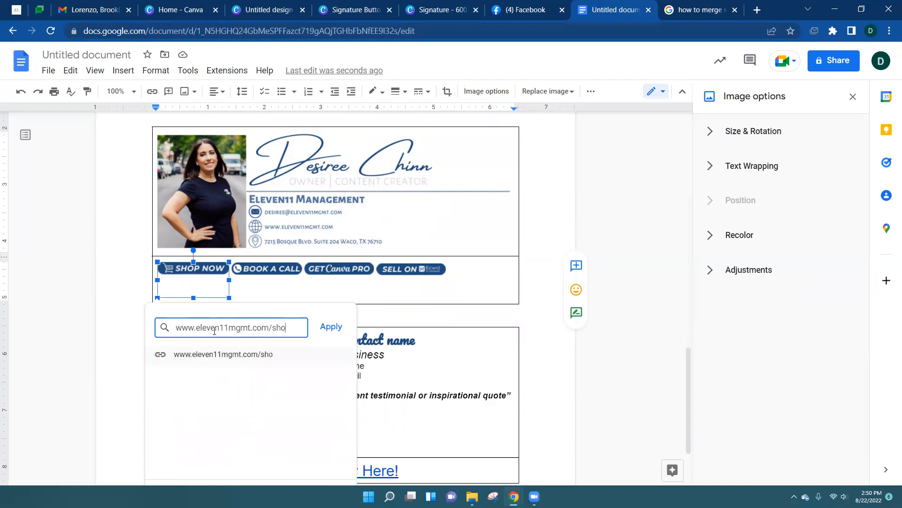
text(p)
click(331, 326)
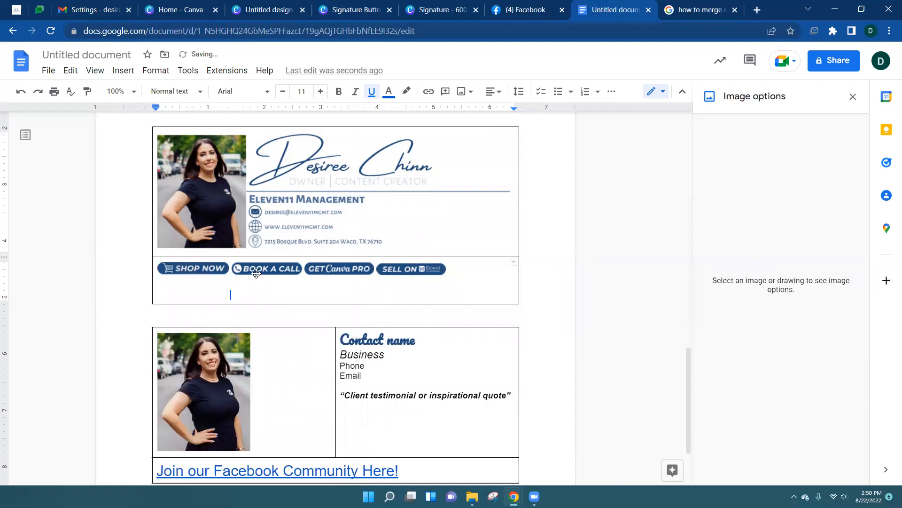
click(257, 272)
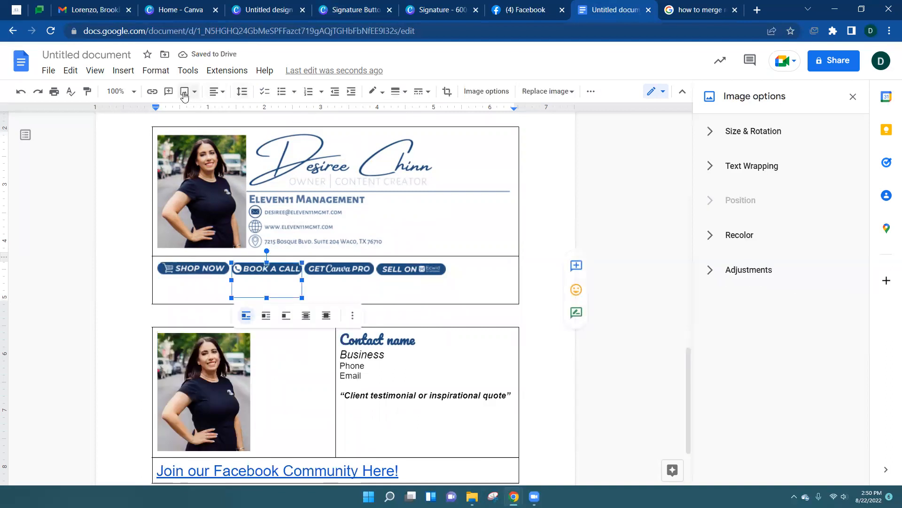
click(152, 93)
text(www.eleven11mgmt.)
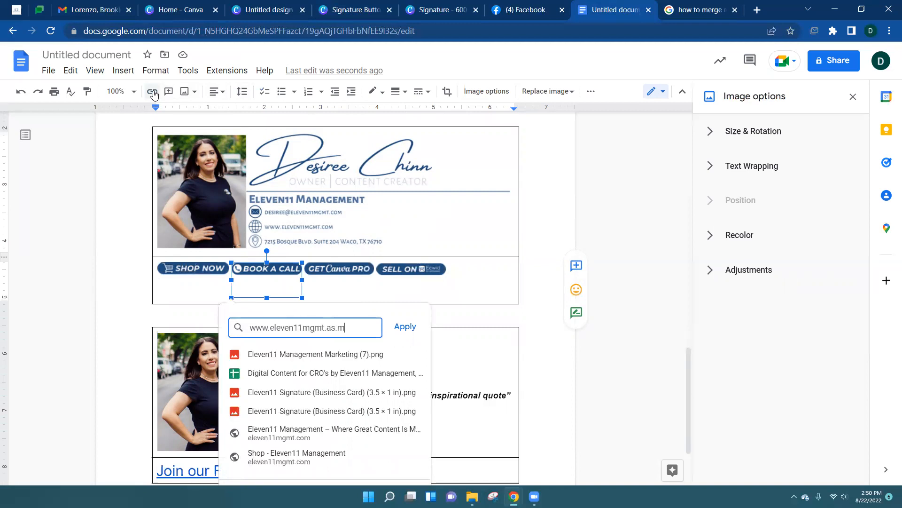
text(as.m)
click(303, 294)
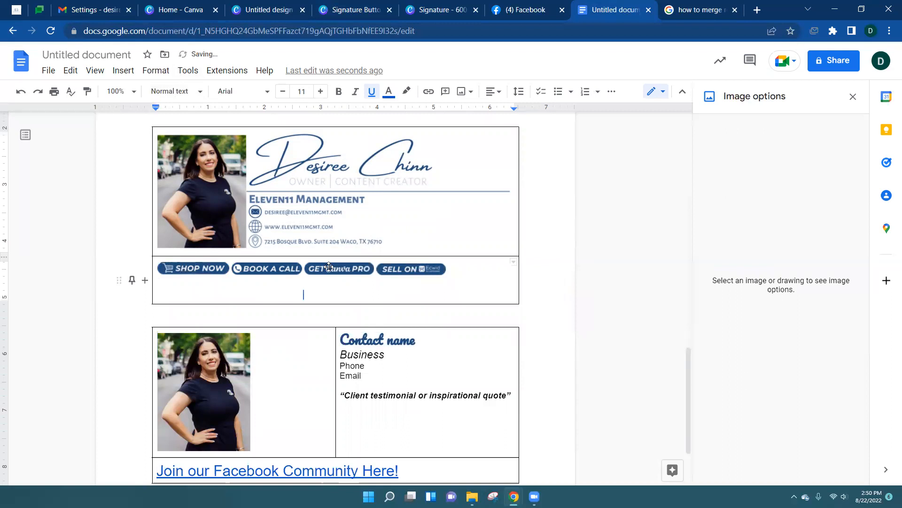
Link the Get Canva Pro button image to partner.canva.com/eleven11mgmt.
click(329, 267)
click(152, 92)
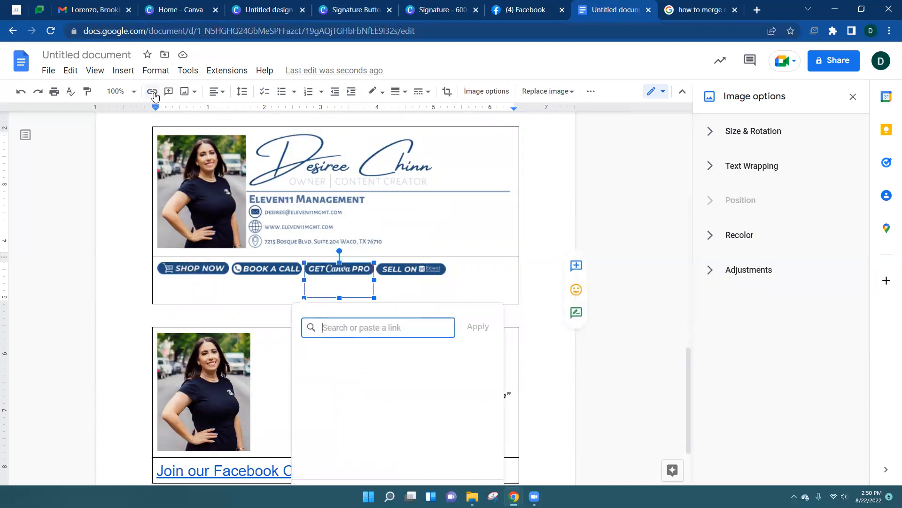
text(partners)
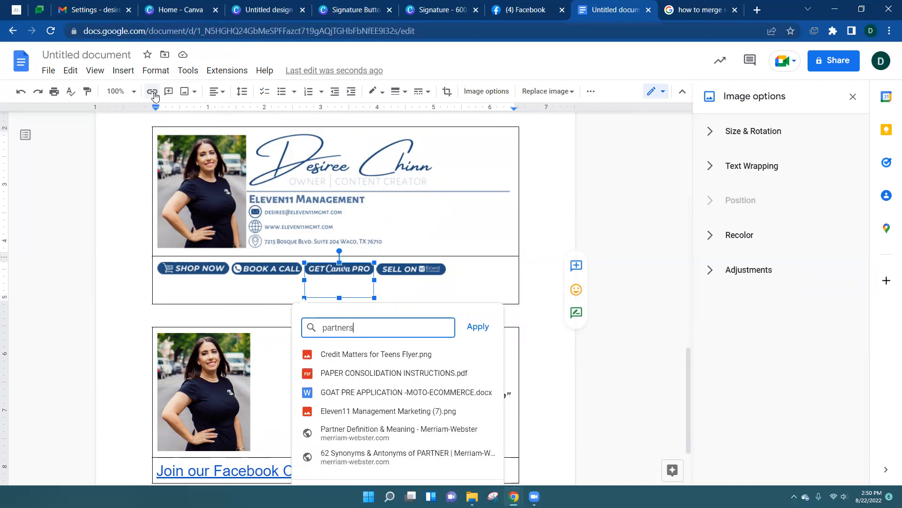
key(BackSpace)
text(.canva.)
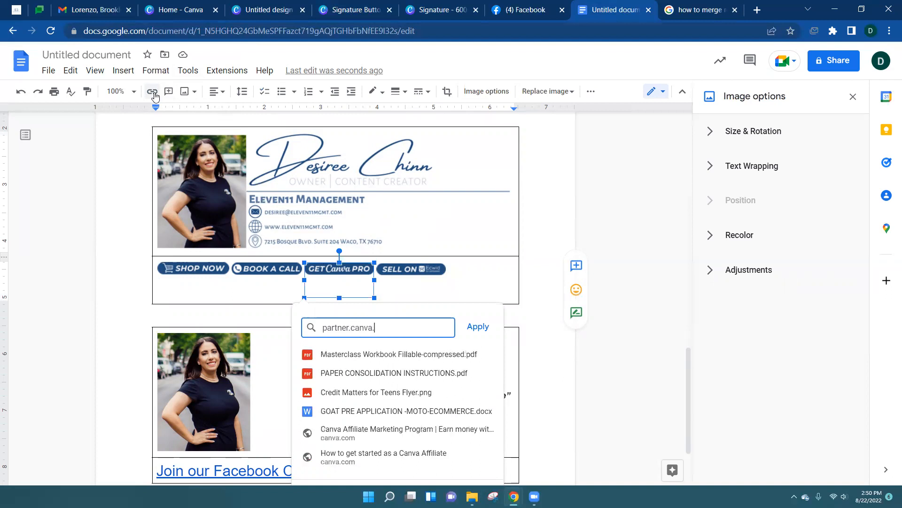
text(com/eleven11mgmt)
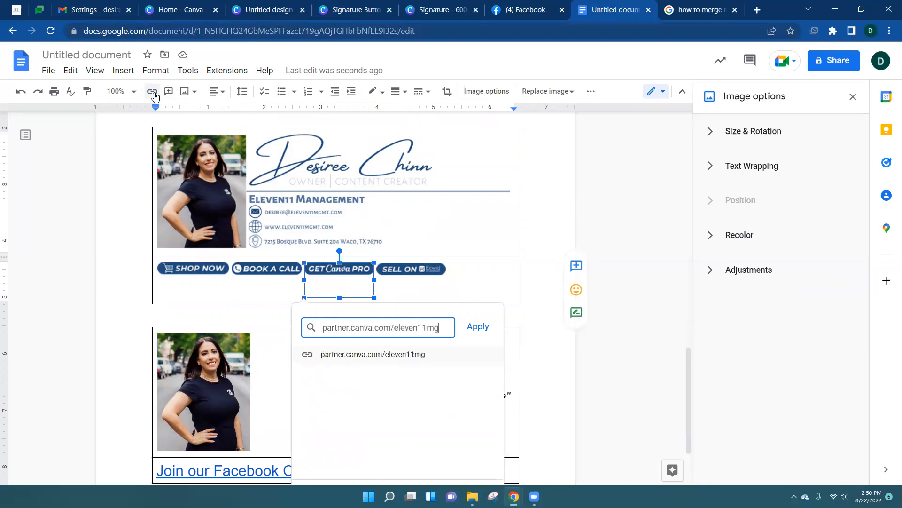
click(478, 327)
click(409, 269)
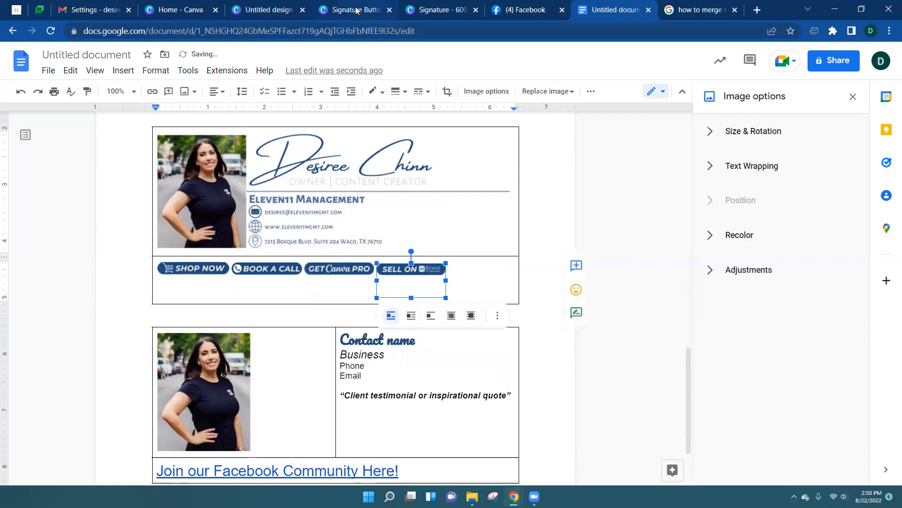
click(353, 10)
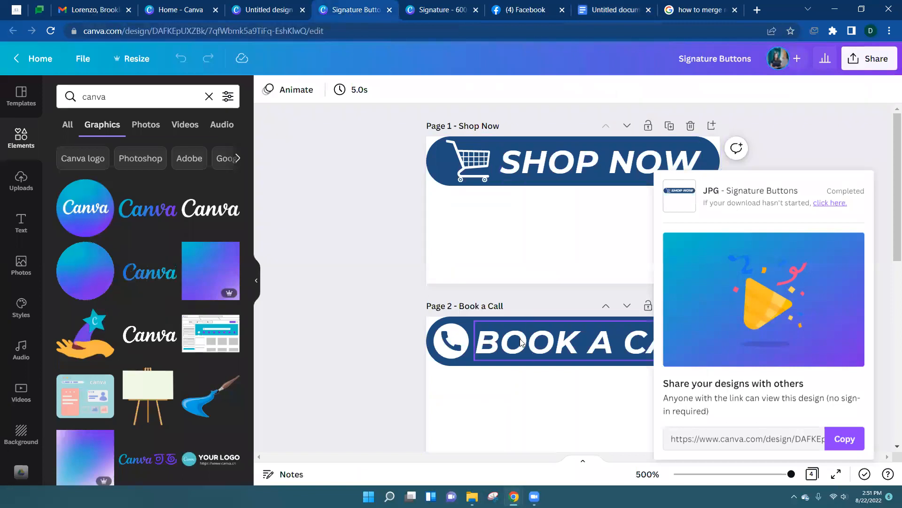
scroll(517, 291, down, 6)
click(576, 358)
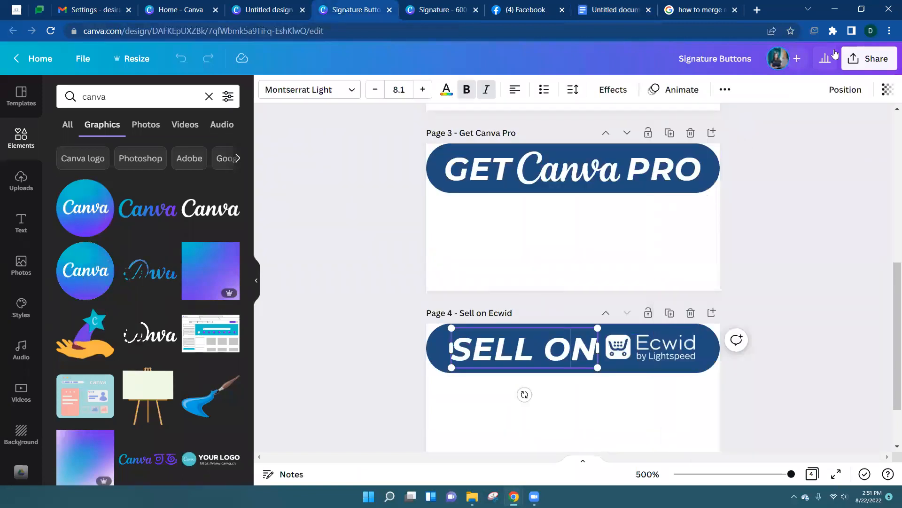
click(726, 90)
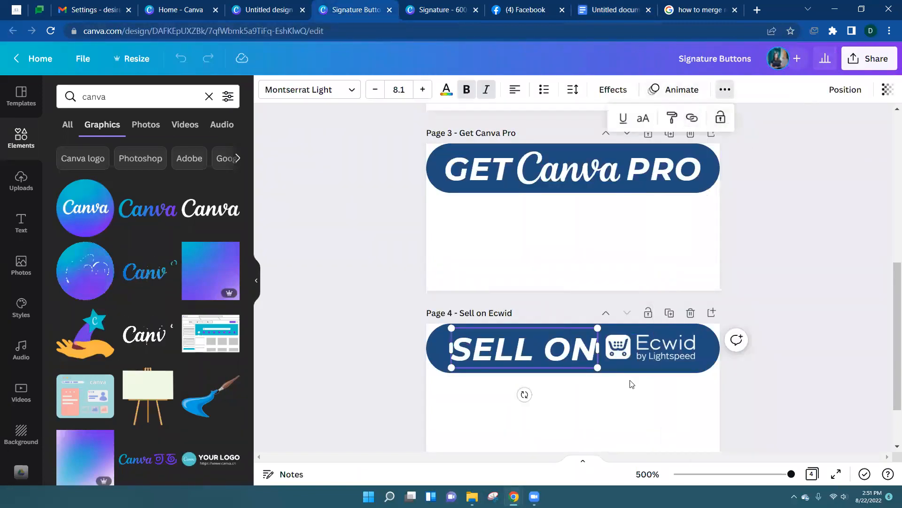
click(648, 353)
click(859, 90)
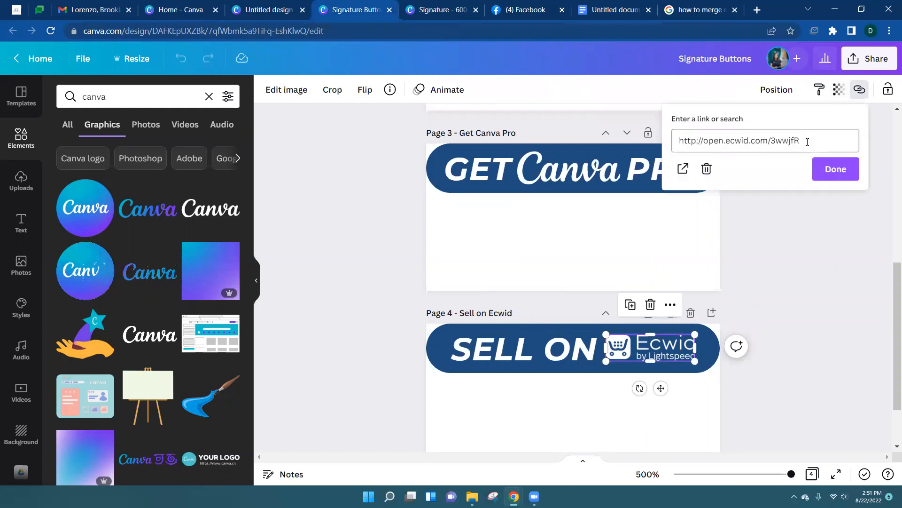
triple_click(801, 141)
right_click(701, 154)
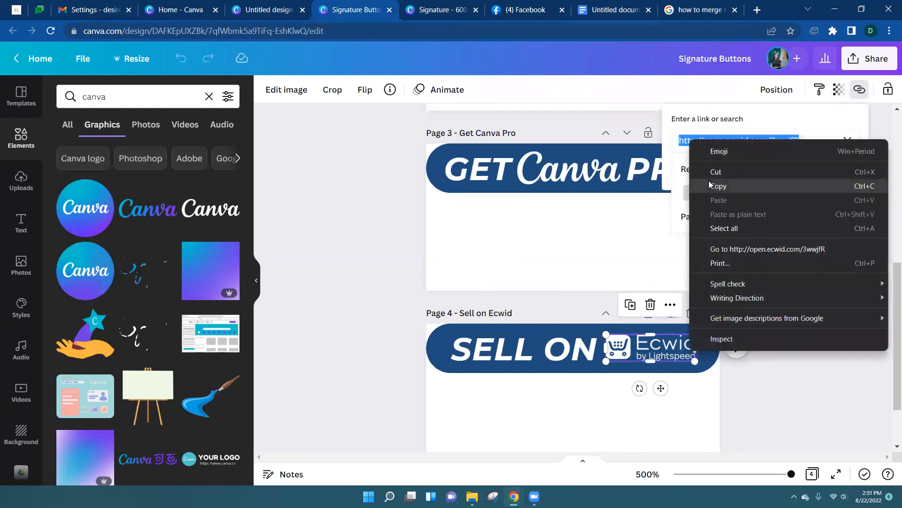
click(718, 186)
click(254, 7)
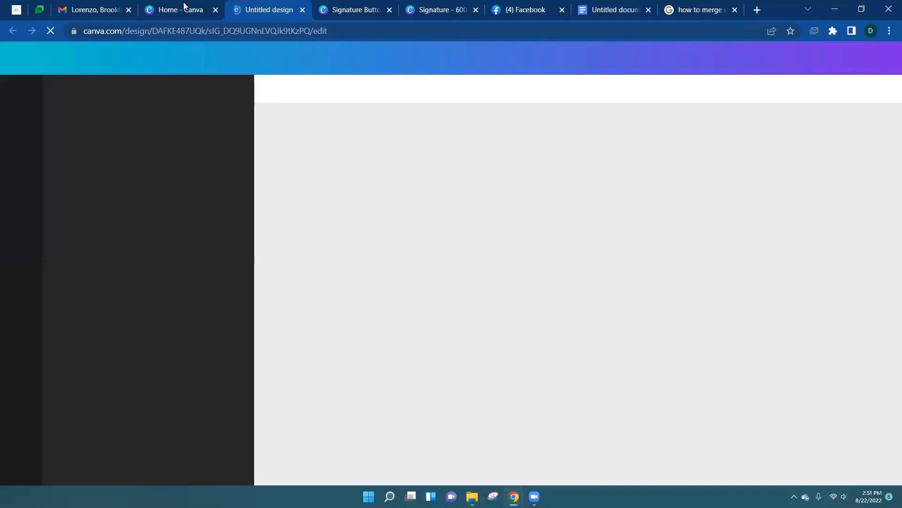
click(616, 8)
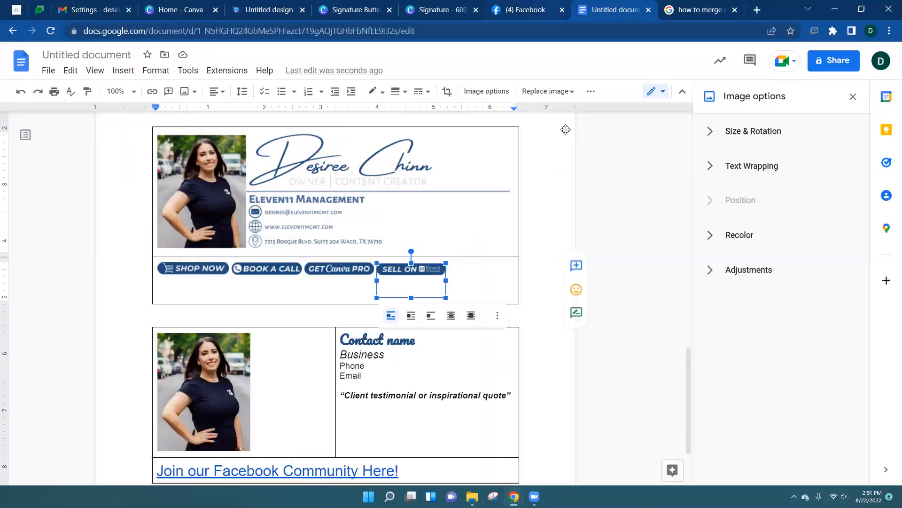
click(152, 92)
right_click(412, 330)
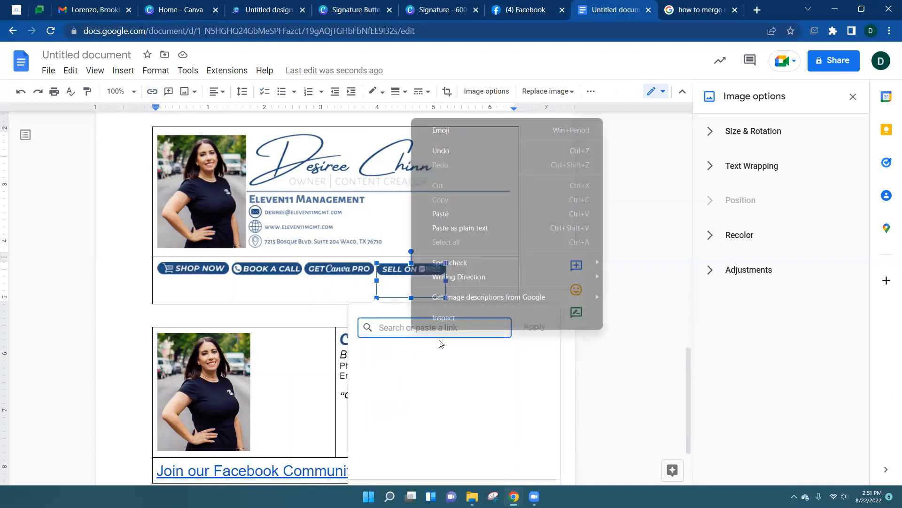
click(455, 212)
key(Return)
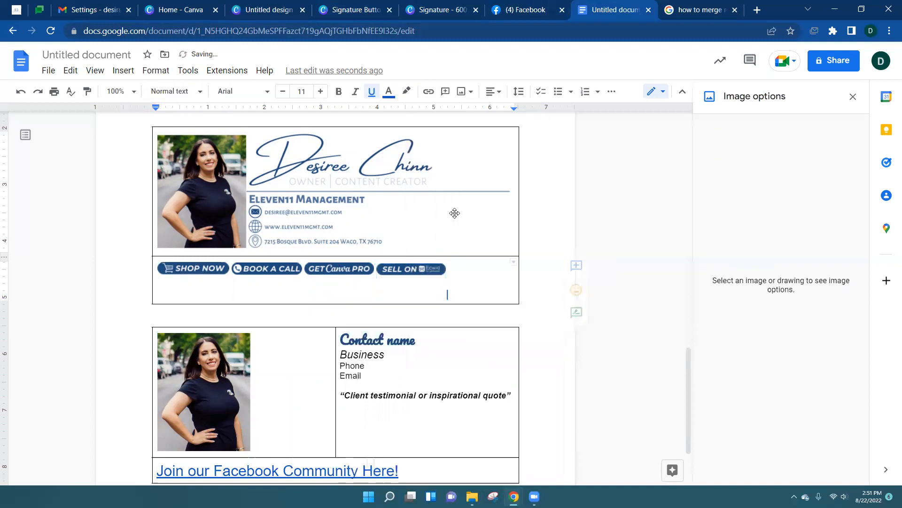
Make all borders of the first signature table white, including the line between its two rows.
scroll(268, 188, up, 1)
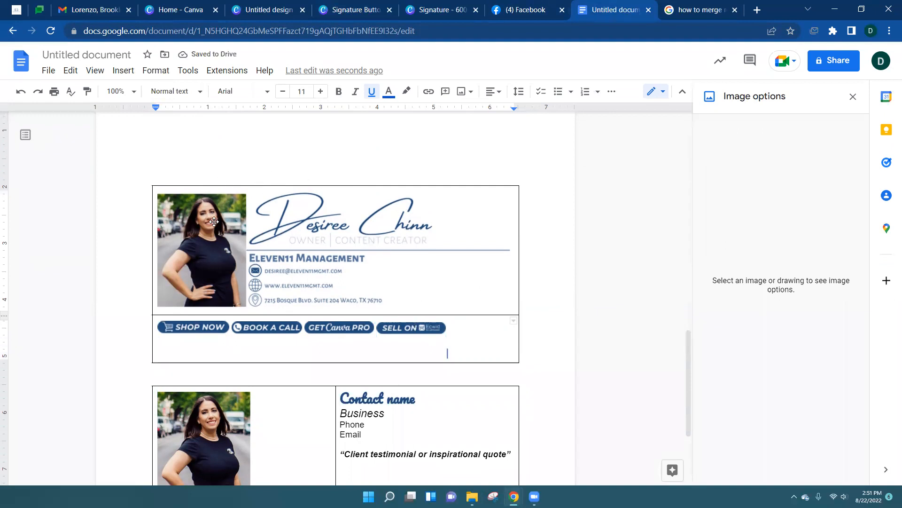
click(193, 185)
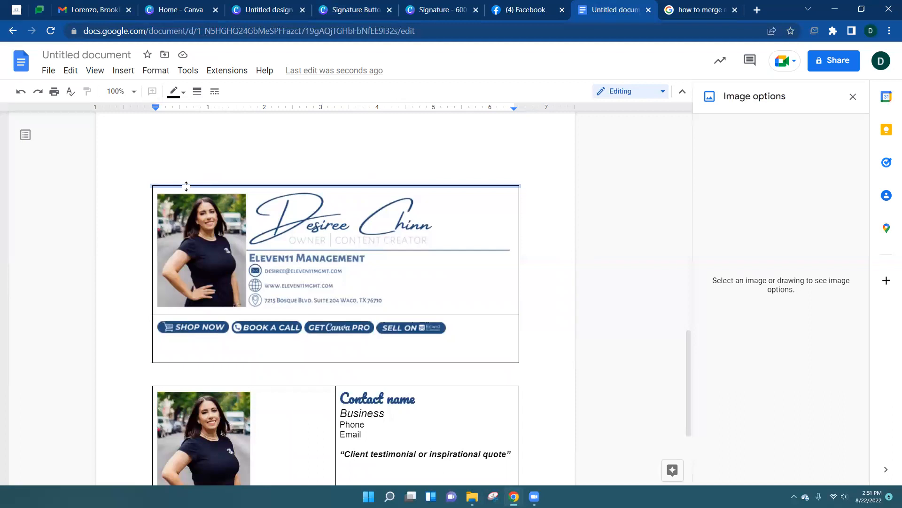
click(152, 207)
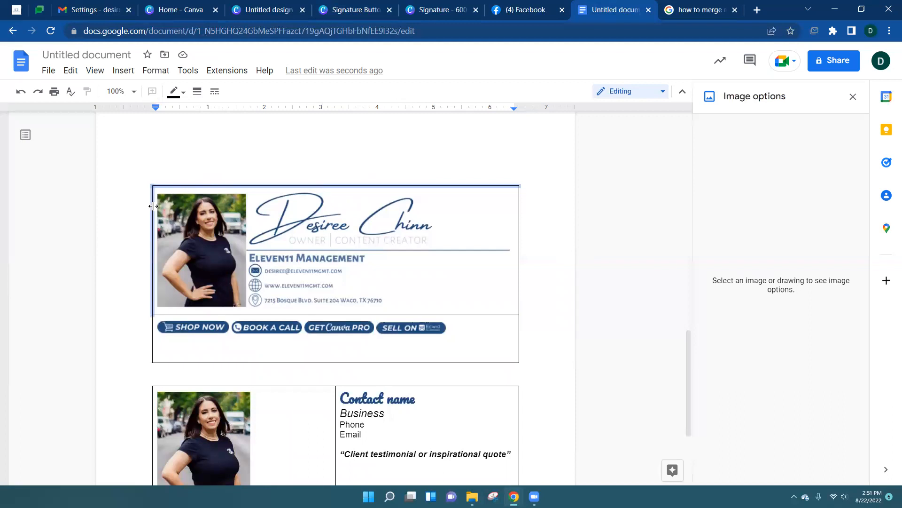
ctrl+click(519, 234)
ctrl+click(468, 314)
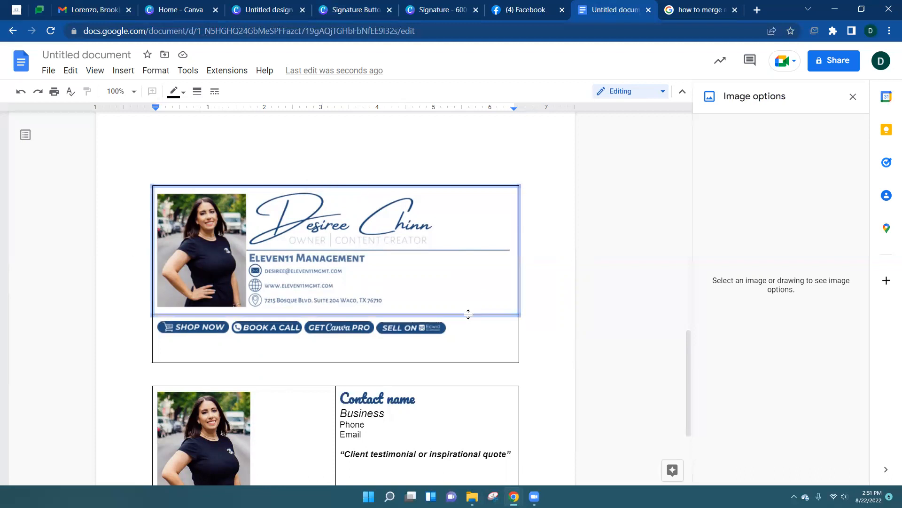
ctrl+click(432, 362)
ctrl+click(517, 332)
ctrl+click(153, 333)
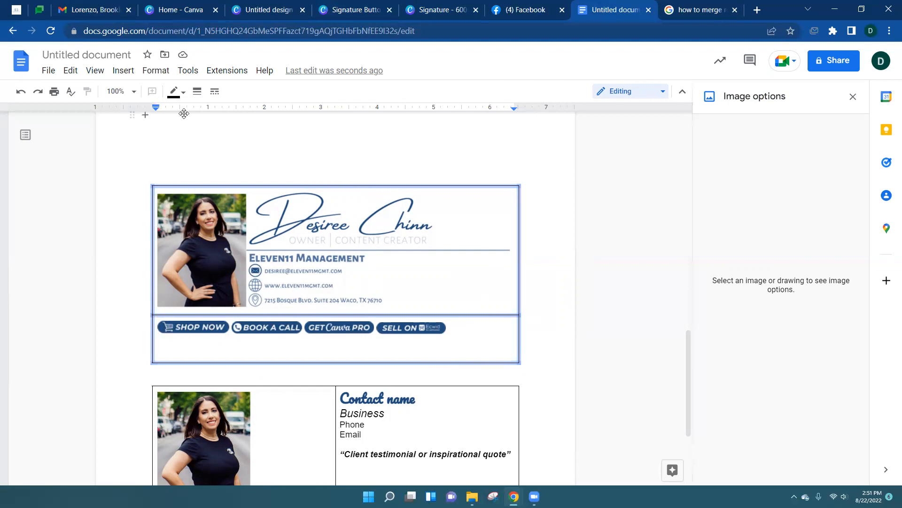
click(186, 94)
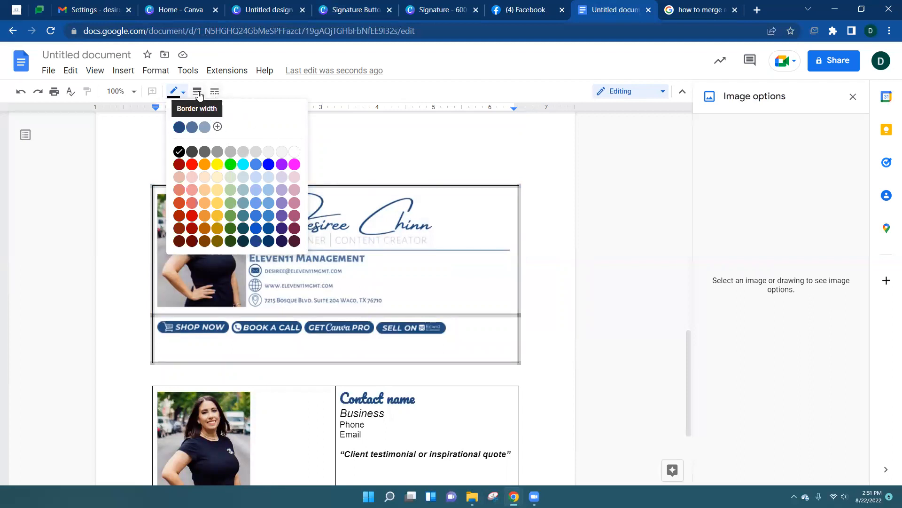
click(294, 153)
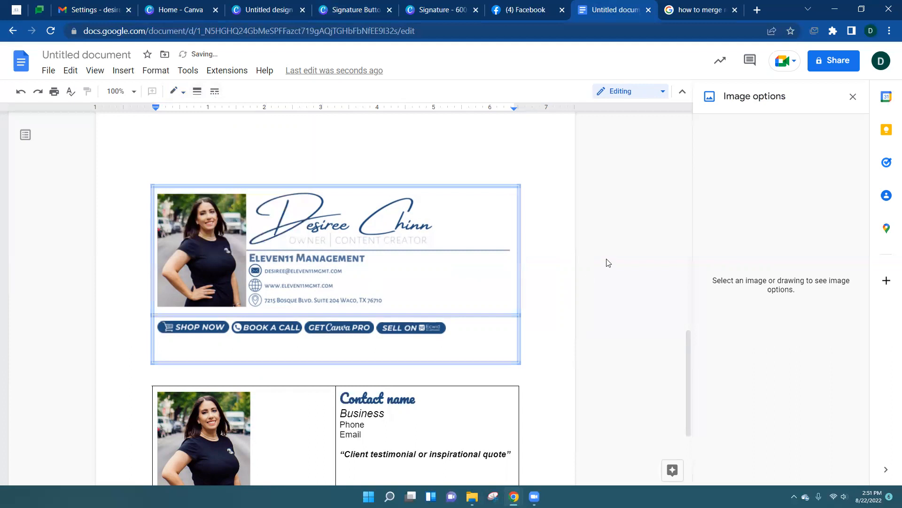
click(542, 273)
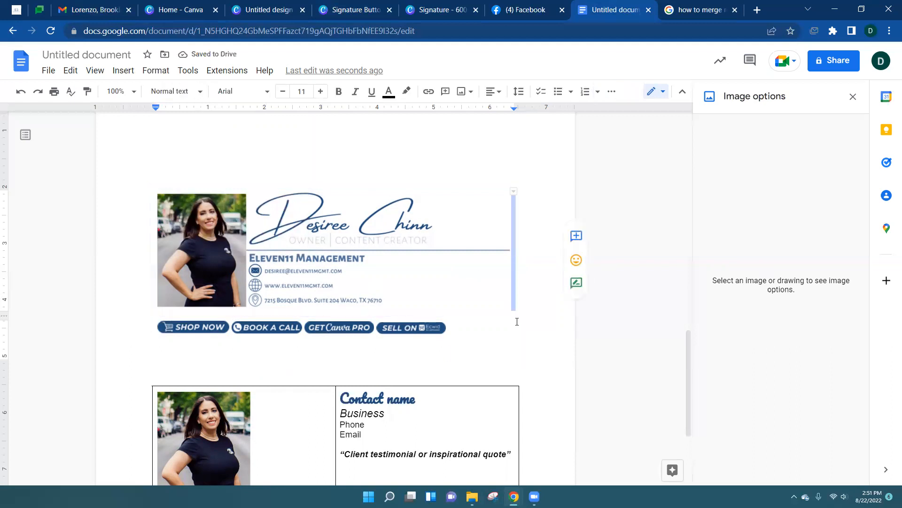
Copy both rows of the first signature table, with the signature image and linked buttons.
drag(525, 334, 300, 255)
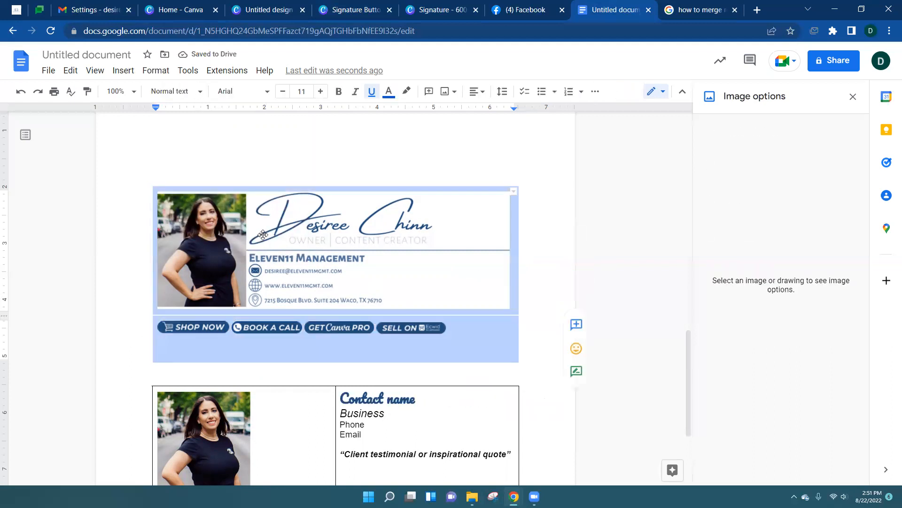
right_click(465, 222)
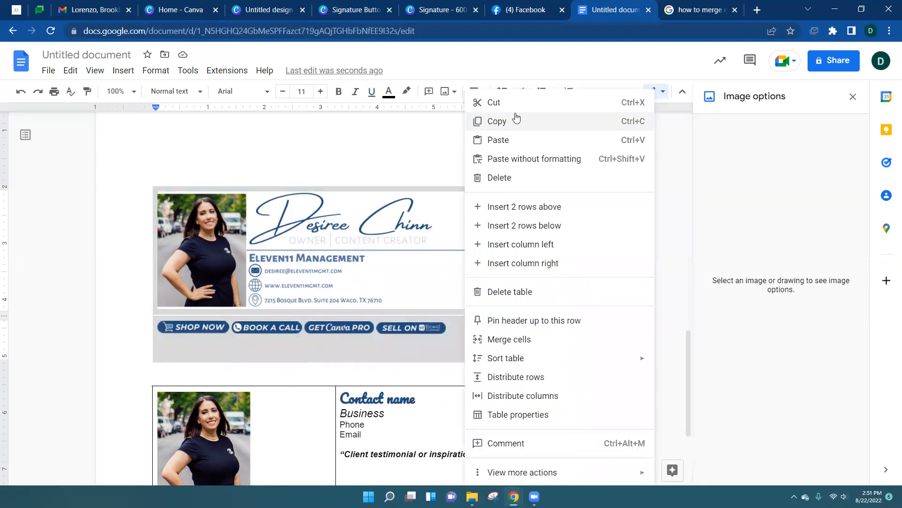
click(517, 121)
Switch to Gmail's general settings and create a new signature named Tutorial 2.
click(74, 7)
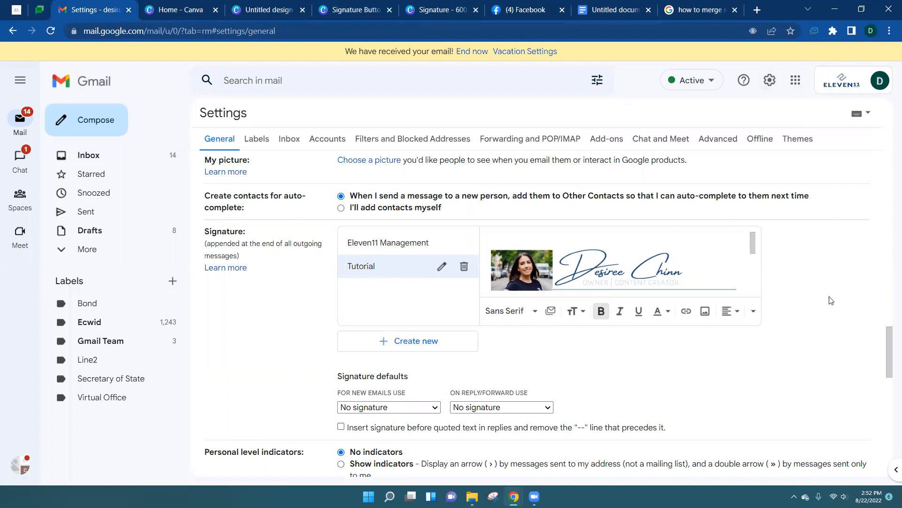
scroll(543, 234, up, 20)
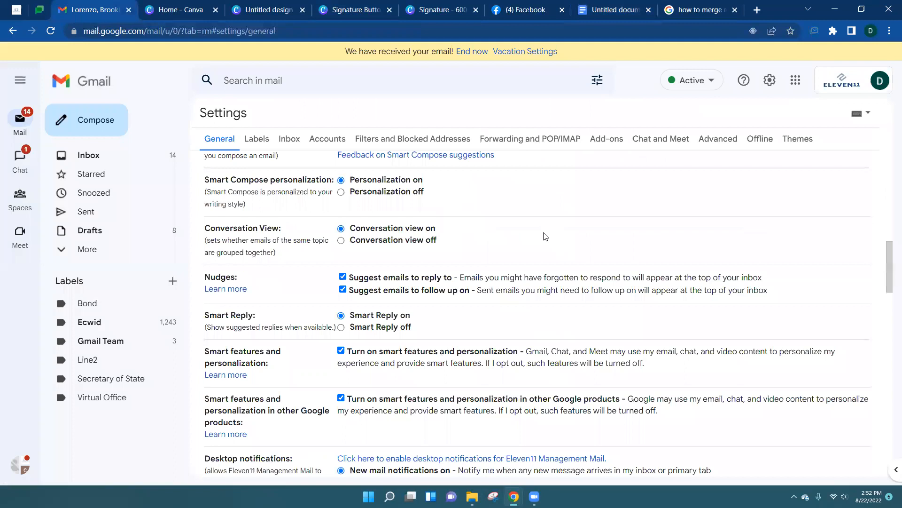
scroll(544, 233, down, 20)
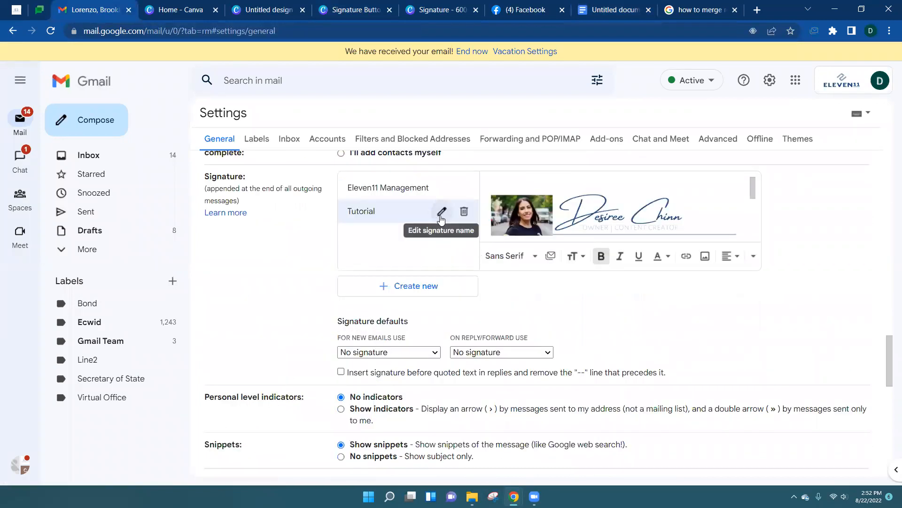
click(404, 285)
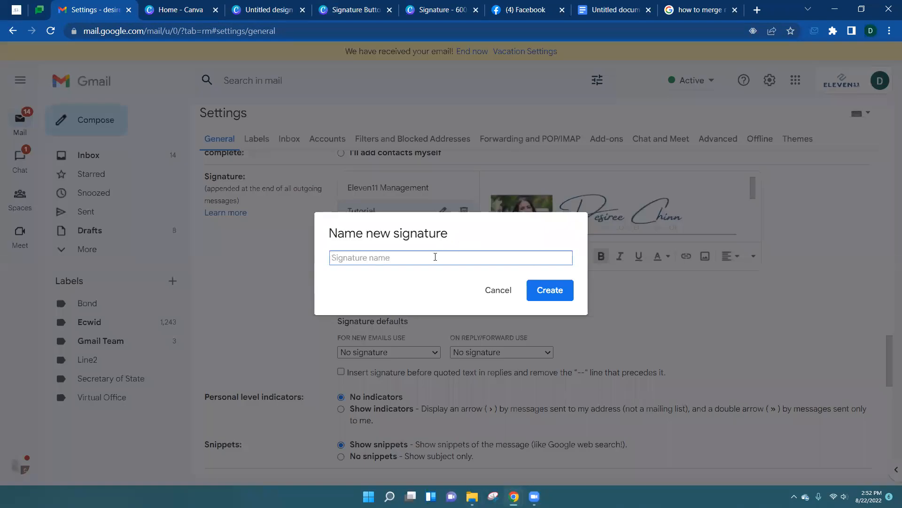
text(Tutorial)
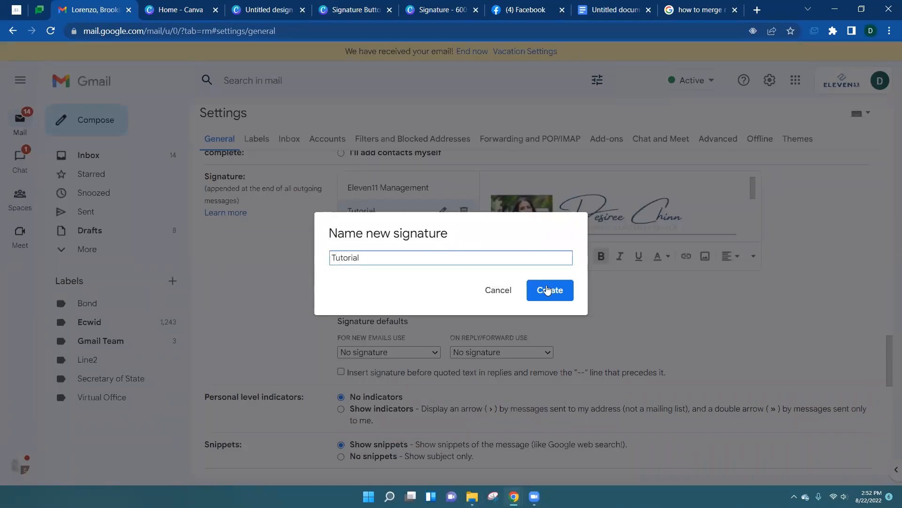
click(548, 290)
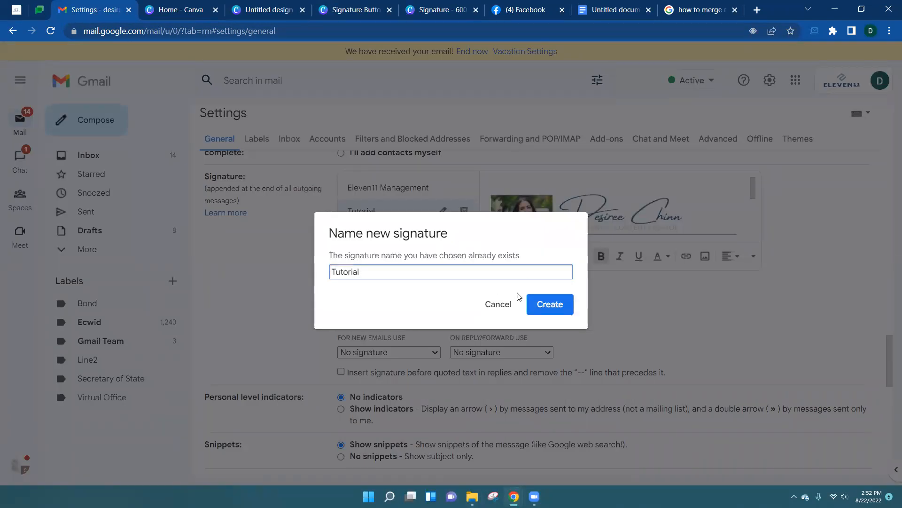
text(orial)
click(546, 304)
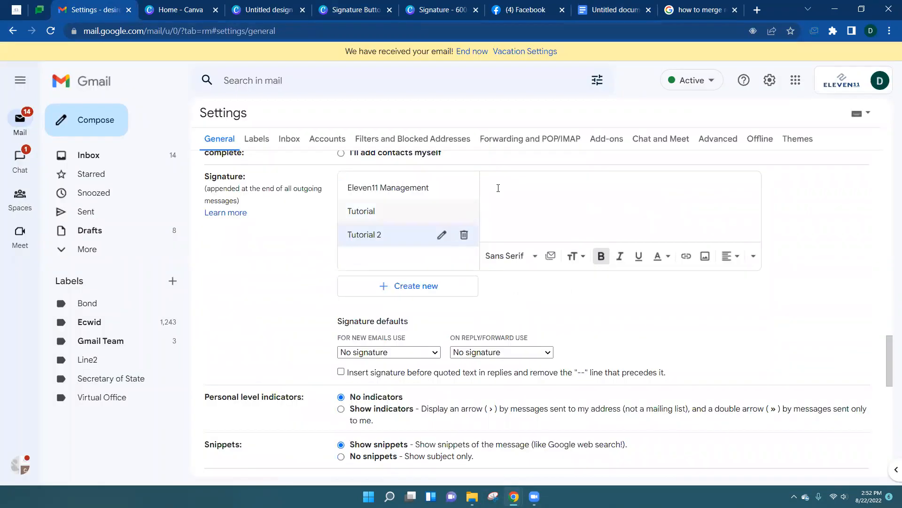
Paste the copied signature table into the Tutorial 2 signature's content.
right_click(496, 183)
click(662, 277)
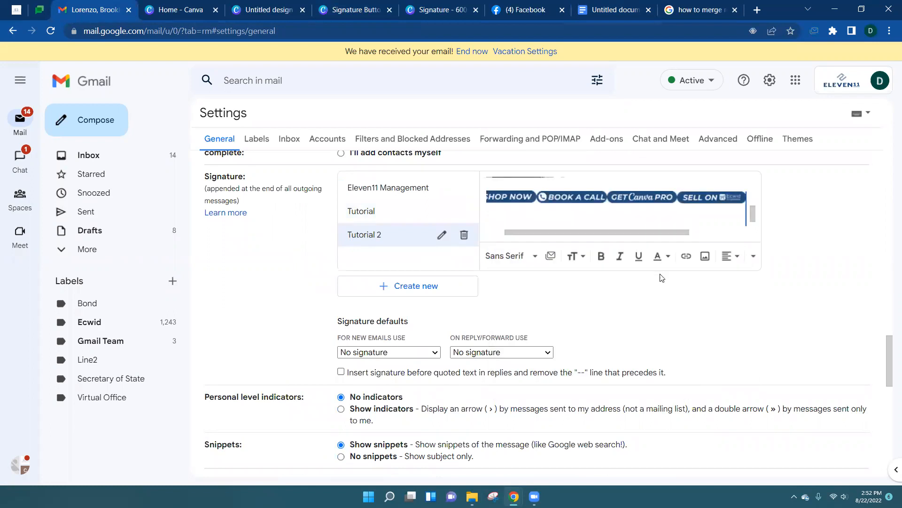
scroll(638, 224, up, 5)
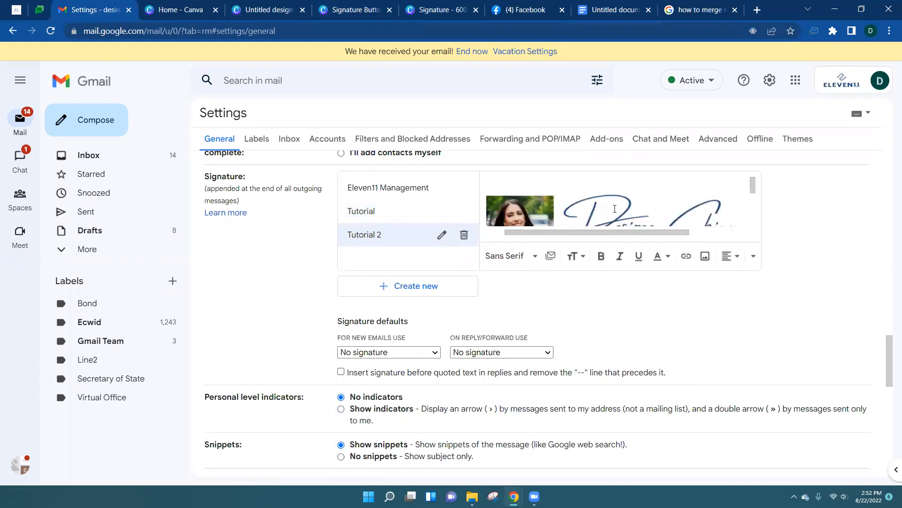
scroll(615, 208, up, 3)
Try the Medium and Large sizes on the main signature image, and return it to its original size.
click(588, 317)
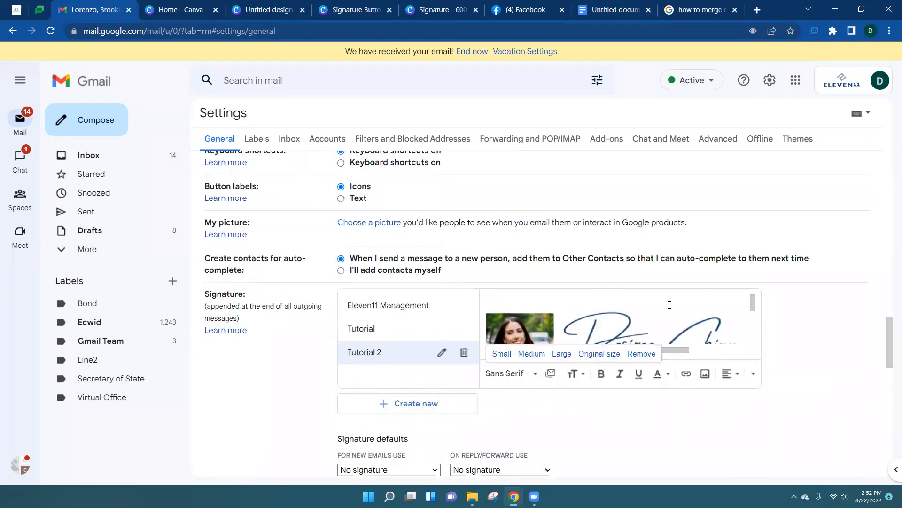
scroll(670, 305, down, 4)
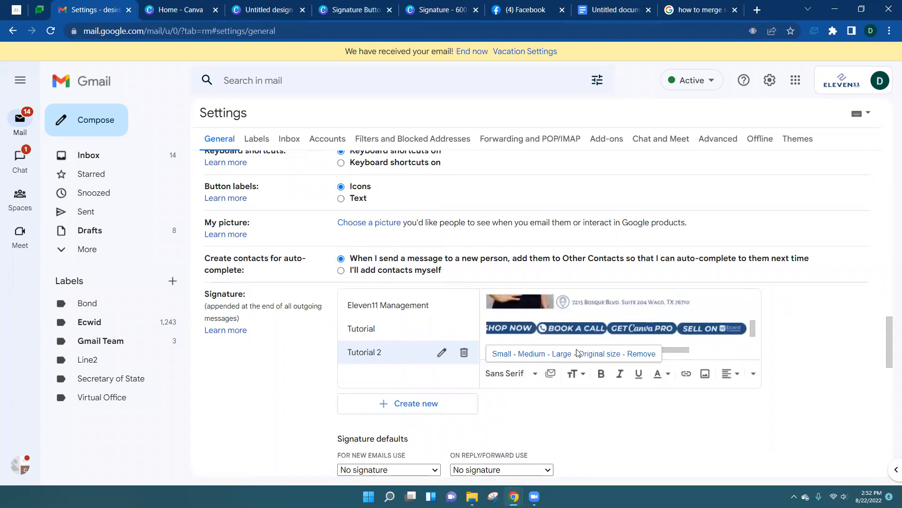
click(531, 359)
scroll(593, 308, up, 3)
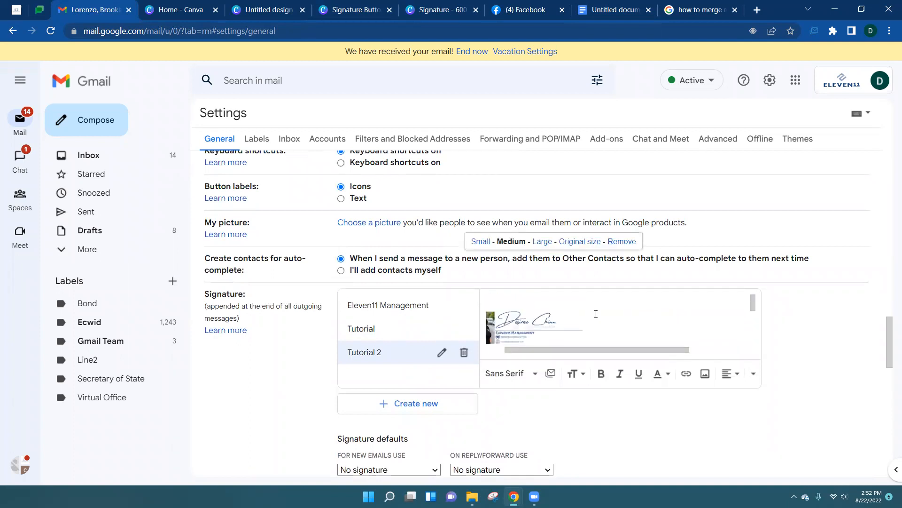
click(525, 322)
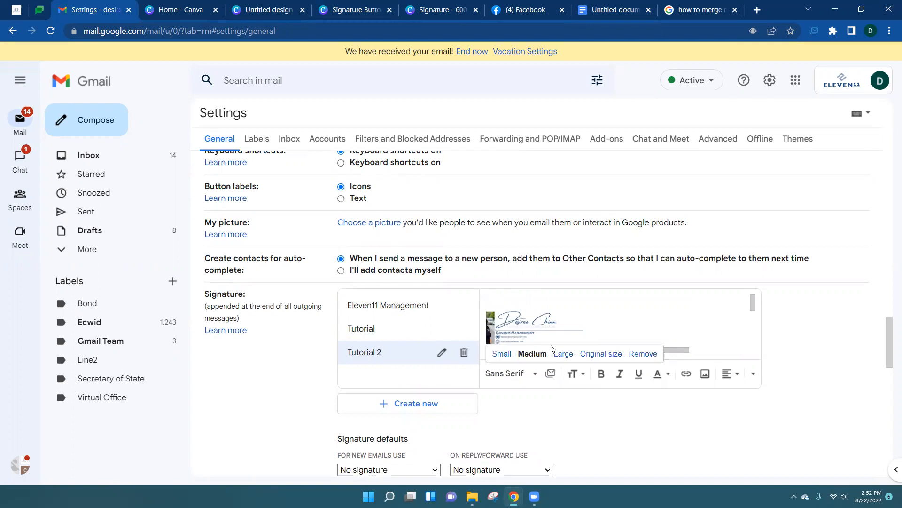
click(563, 354)
click(602, 354)
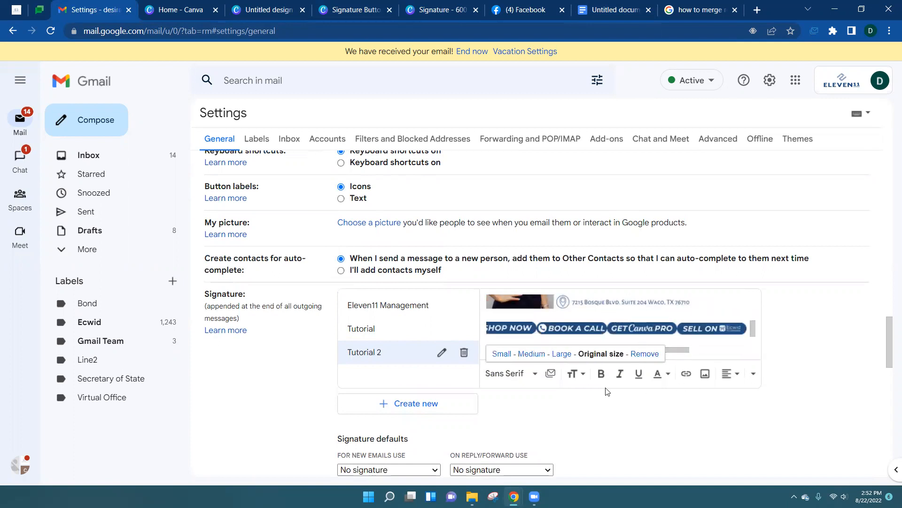
Set Tutorial 2 as the default signature for new emails and for replies and forwards.
scroll(614, 383, down, 3)
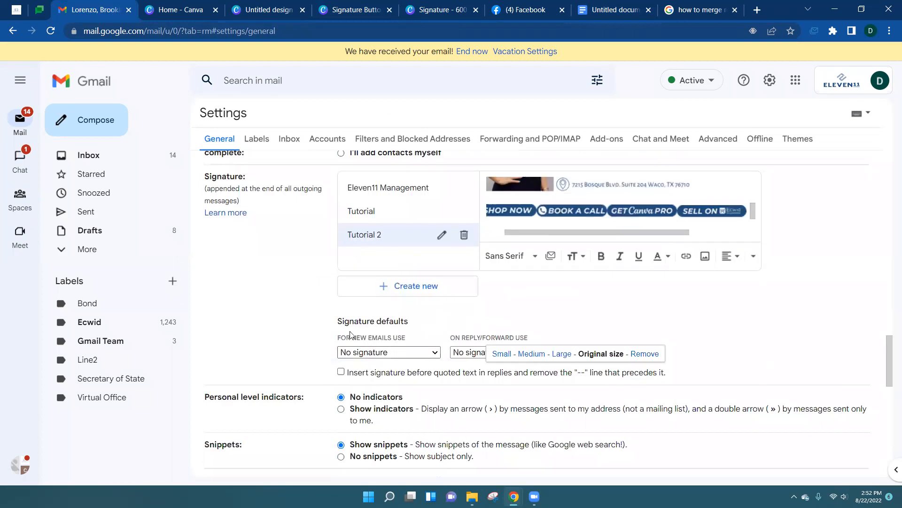
click(433, 352)
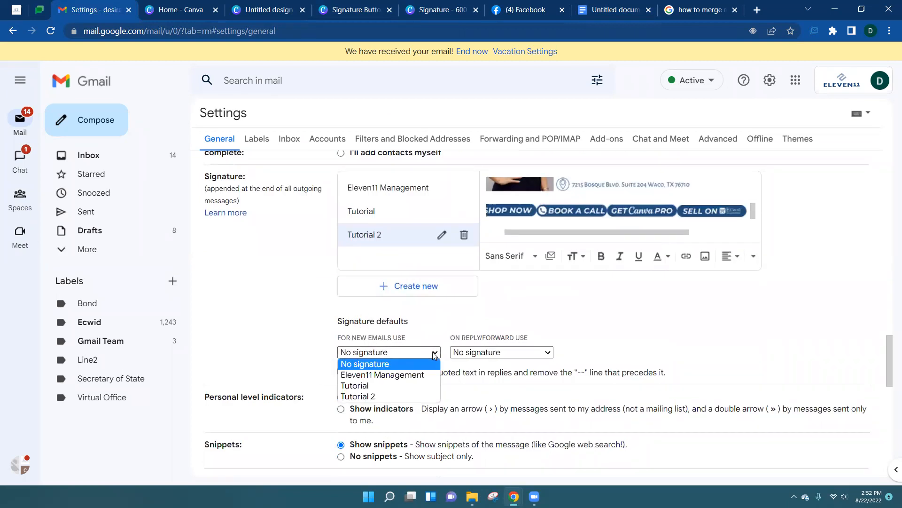
click(404, 395)
click(515, 352)
click(470, 394)
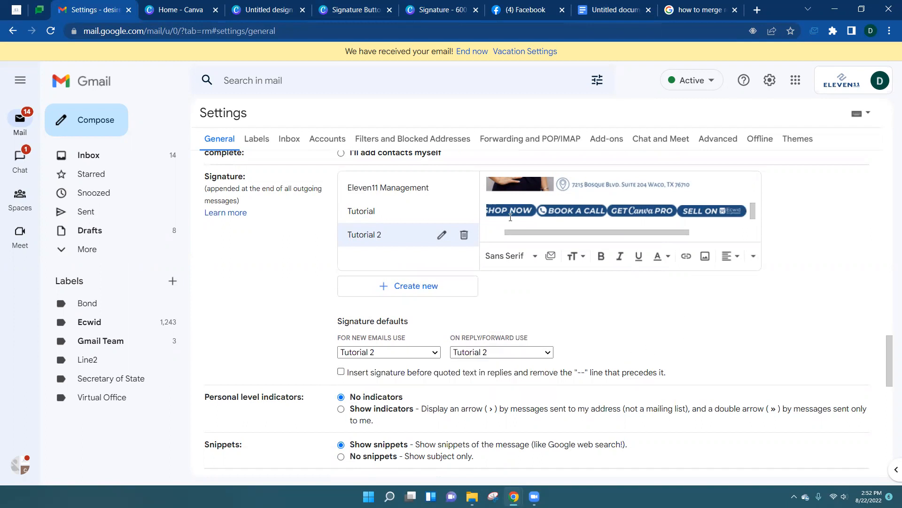
Check the links on the signature's button images, including Shop Now, Get Canva Pro and Sell on Ecwid.
click(510, 213)
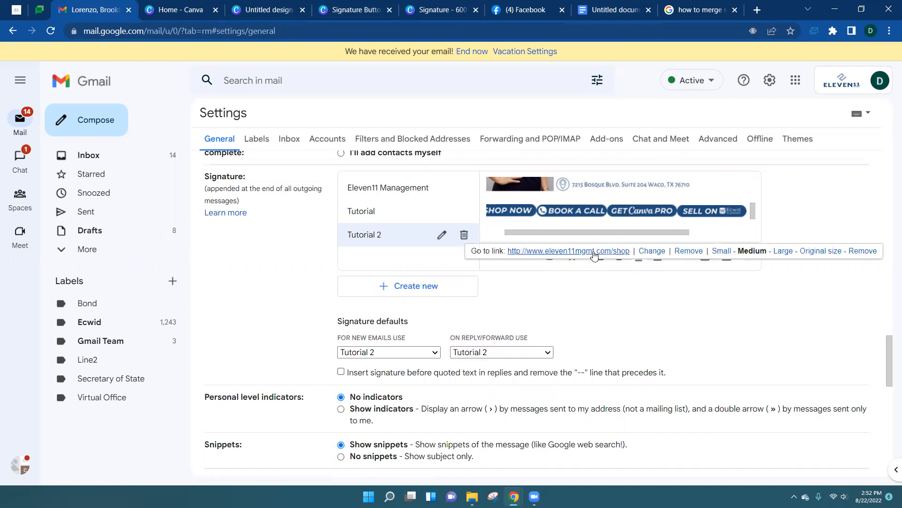
click(537, 214)
click(631, 206)
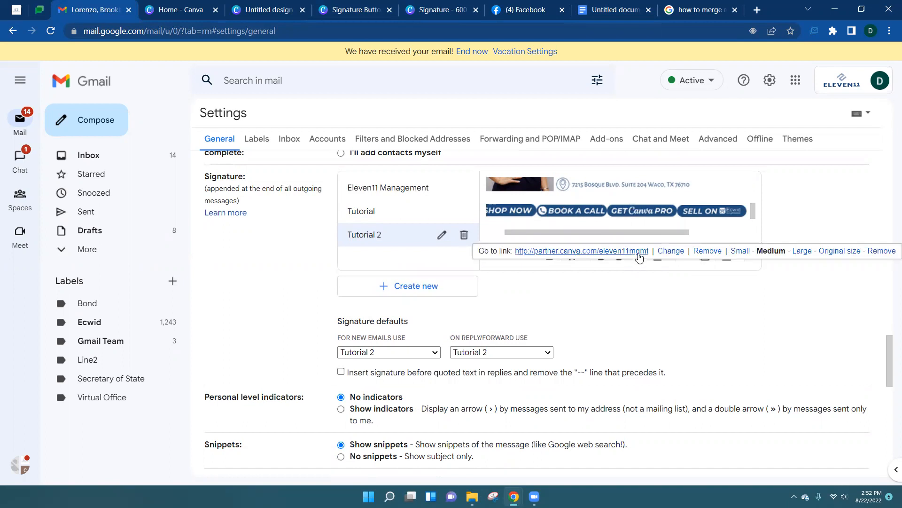
click(711, 211)
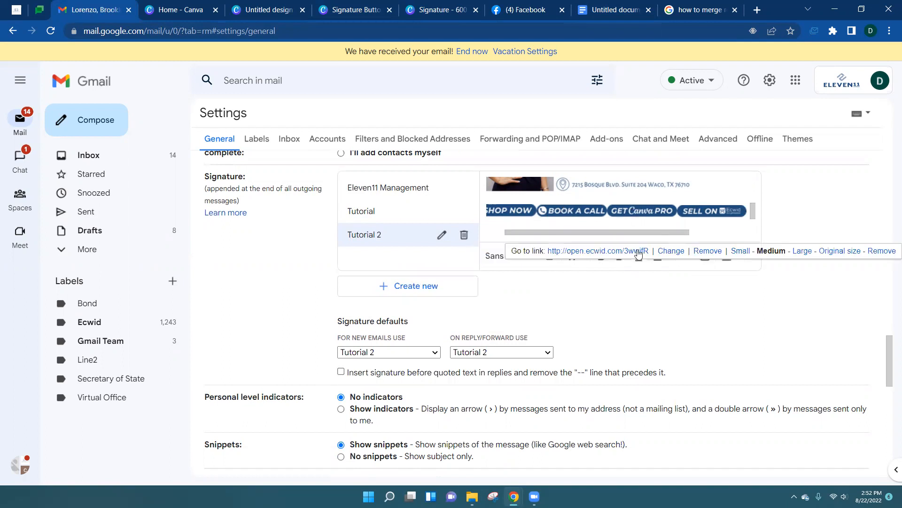
click(726, 331)
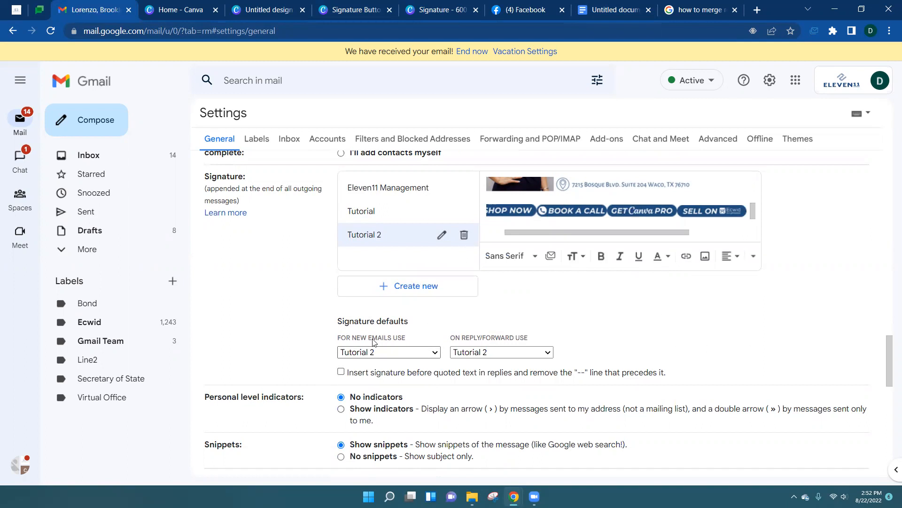
scroll(376, 333, down, 15)
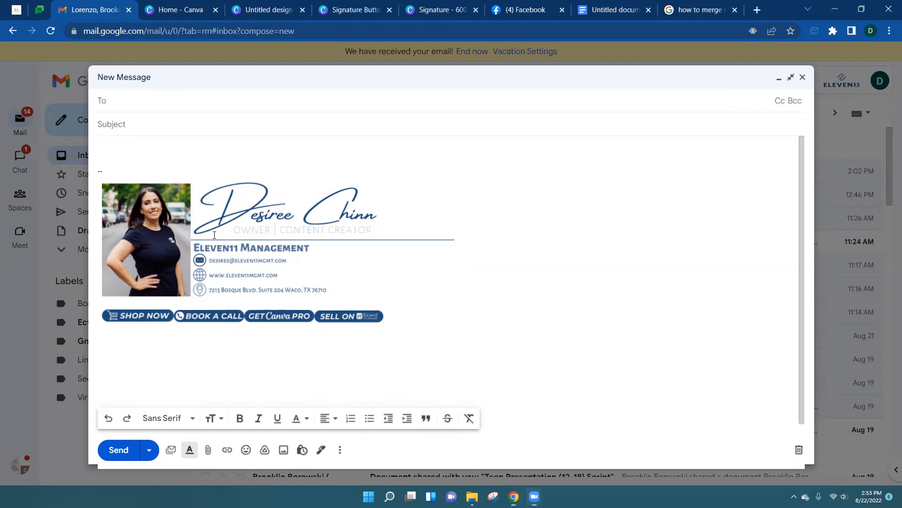
Address the new message to the account owner's own email and set the subject to "Tester Email".
click(280, 227)
click(458, 339)
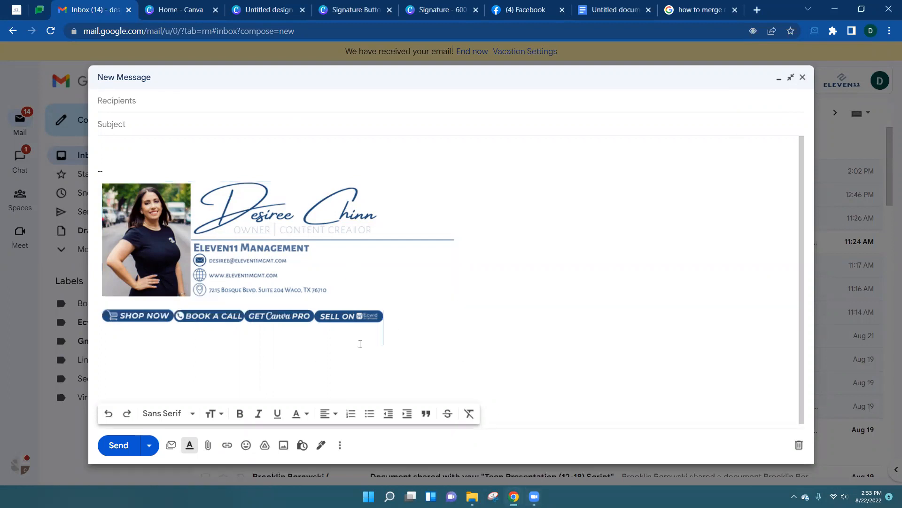
click(126, 322)
click(134, 101)
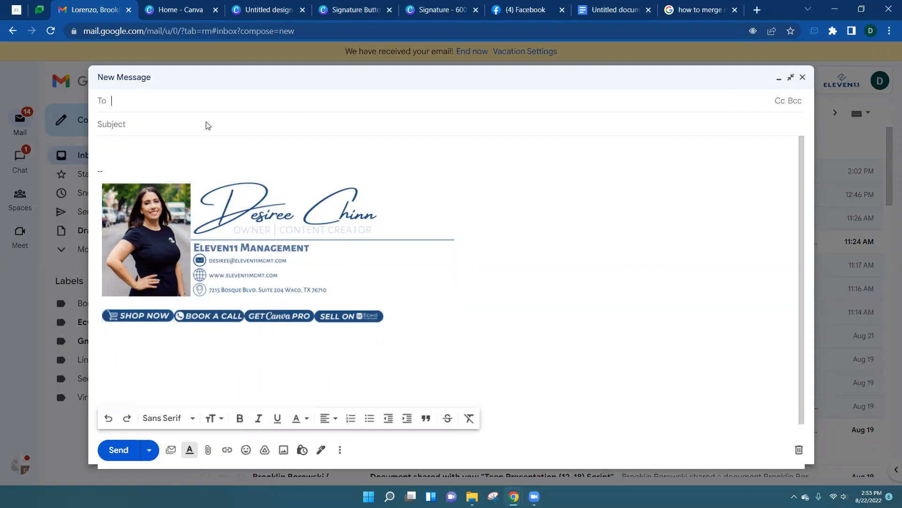
text(desiree)
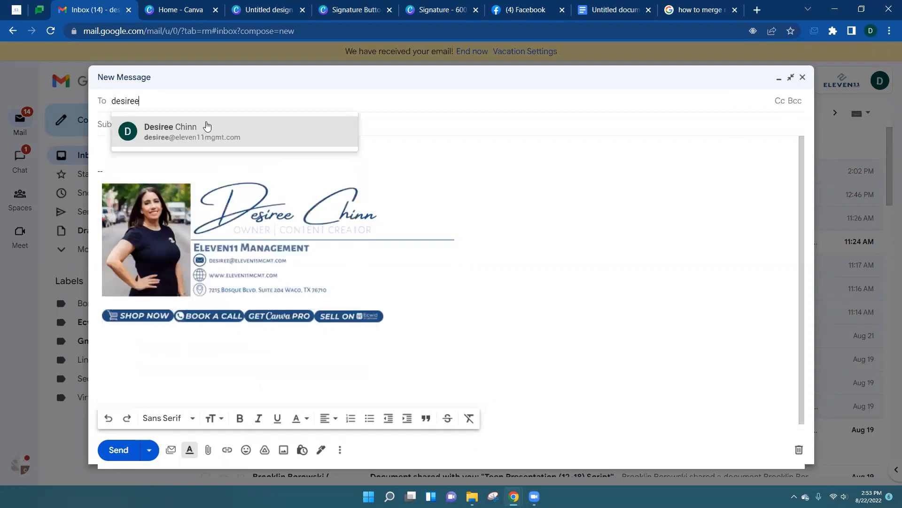
key(Return)
click(135, 135)
text(Tes)
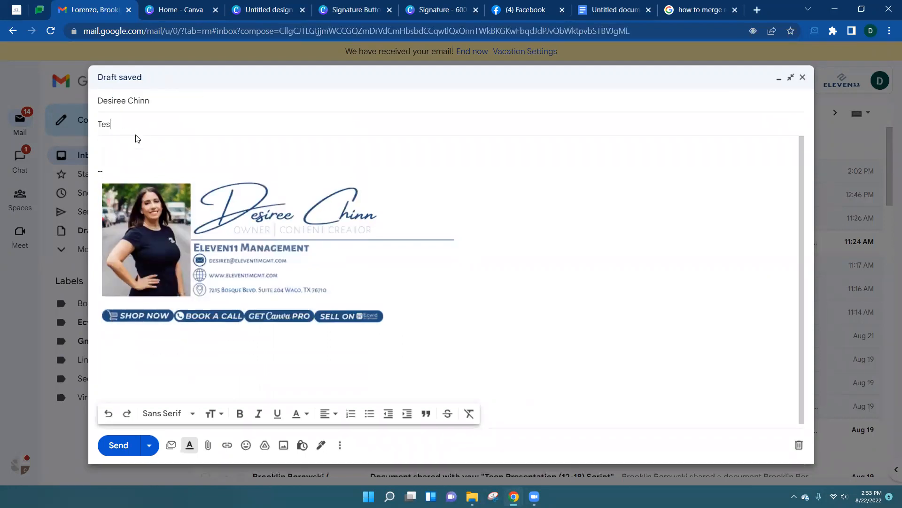
text(ter Email)
Write the message body "This is a test!" followed by "Have a great day," above the signature.
click(116, 151)
text(This is a )
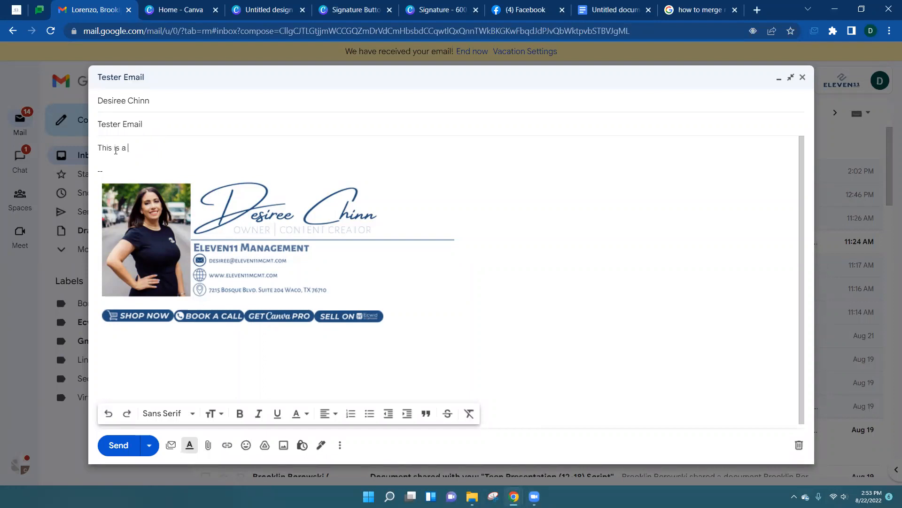
text(test!)
key(Return)
text(Have a great day)
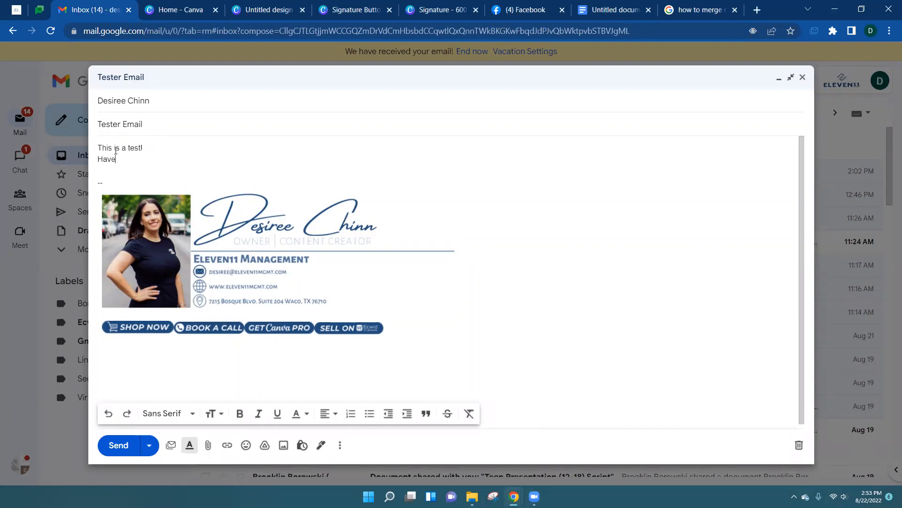
text(,)
key(Return)
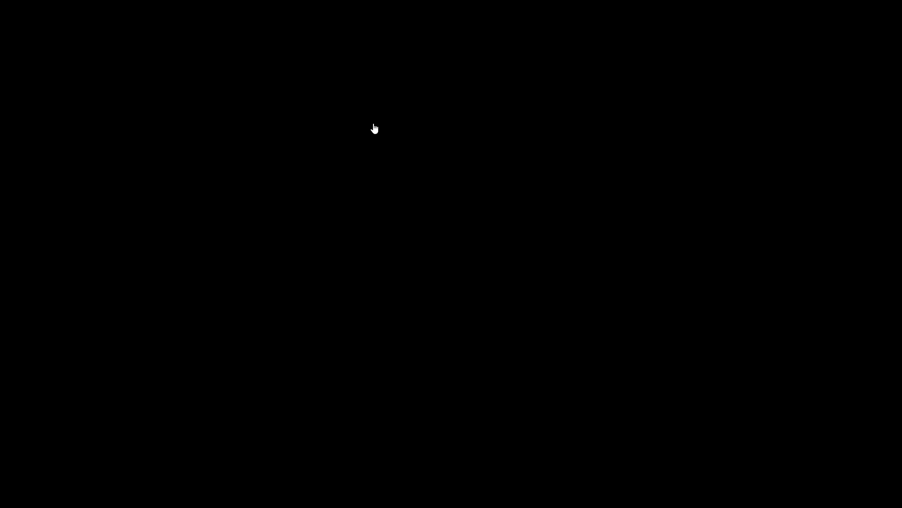
Test the Shop Now, Book a Call, Get Canva Pro and Sell on Ecwid button links in the received Tester Email.
scroll(474, 256, down, 2)
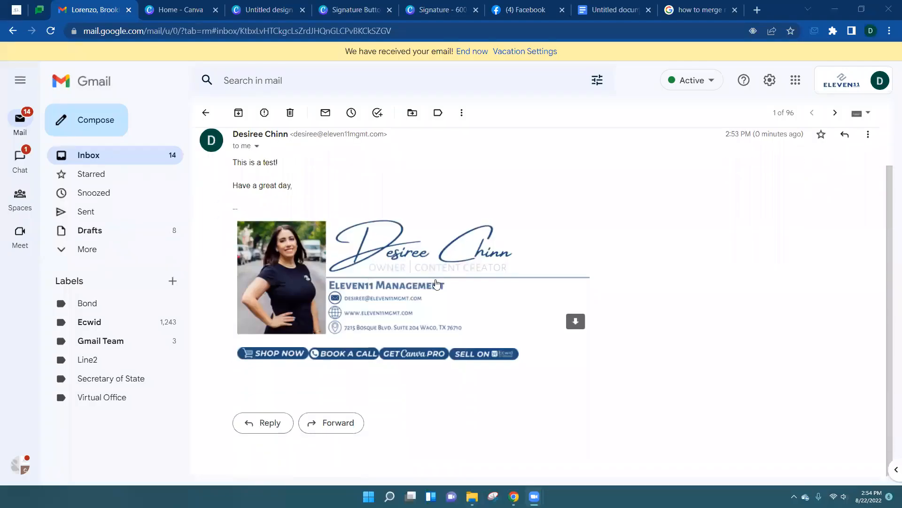
scroll(473, 263, up, 2)
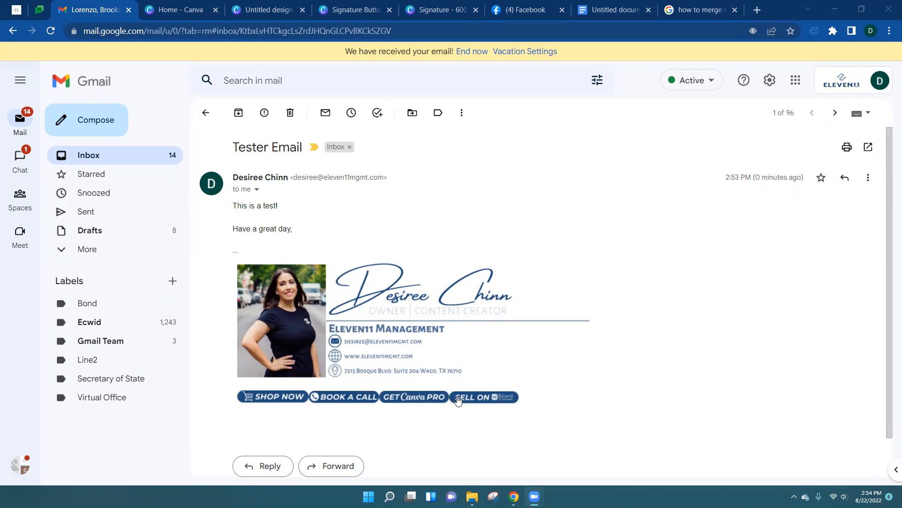
click(267, 397)
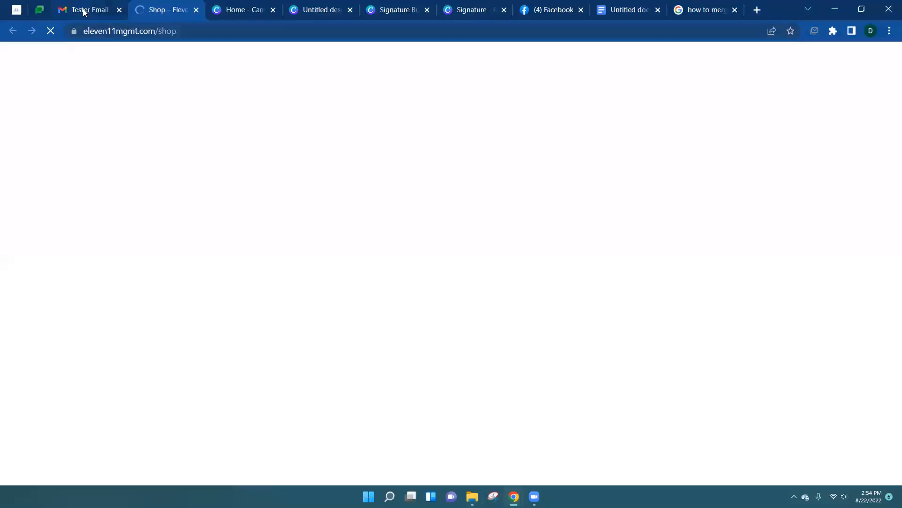
click(84, 11)
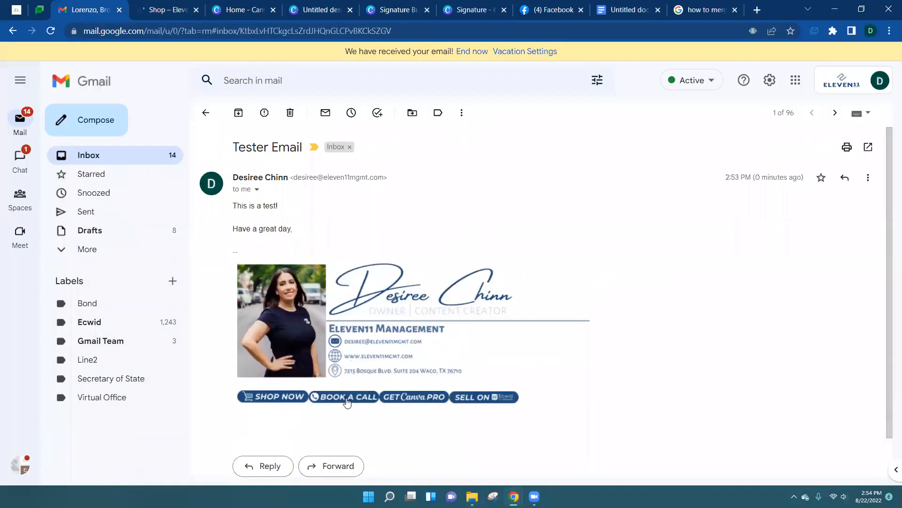
click(345, 397)
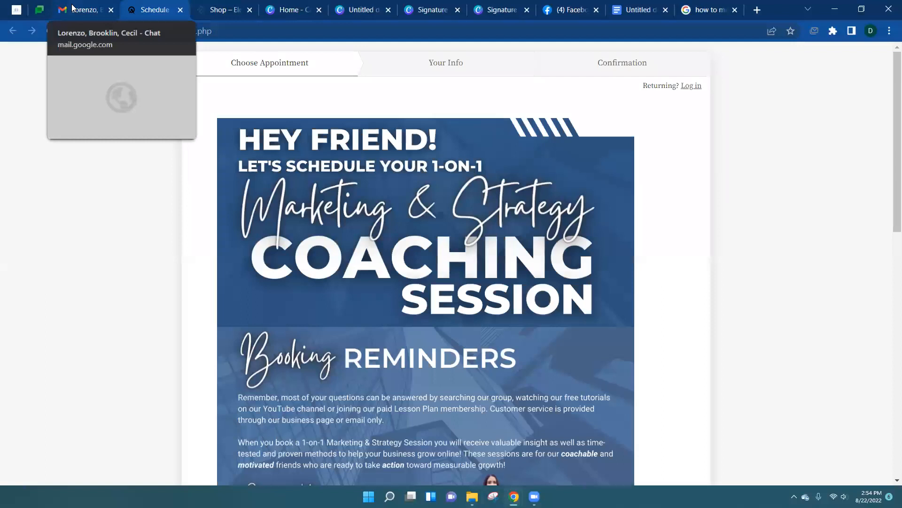
click(84, 10)
click(410, 397)
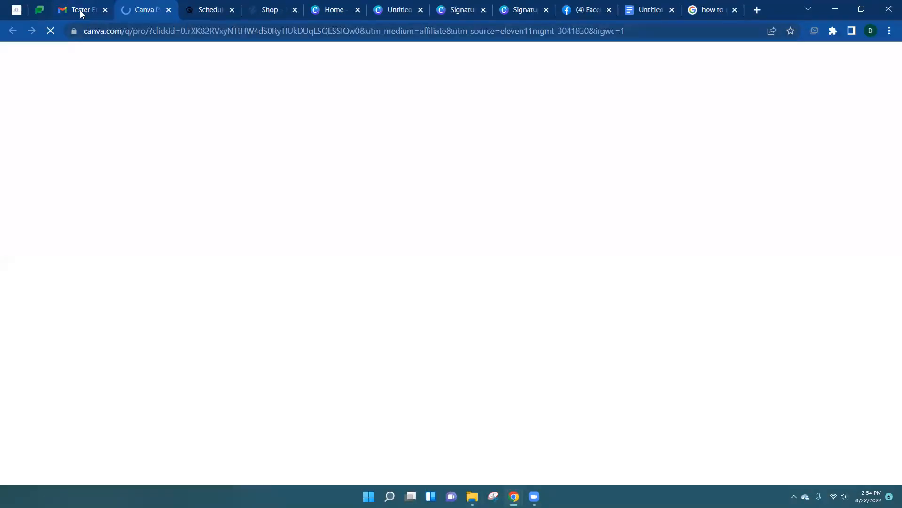
click(81, 11)
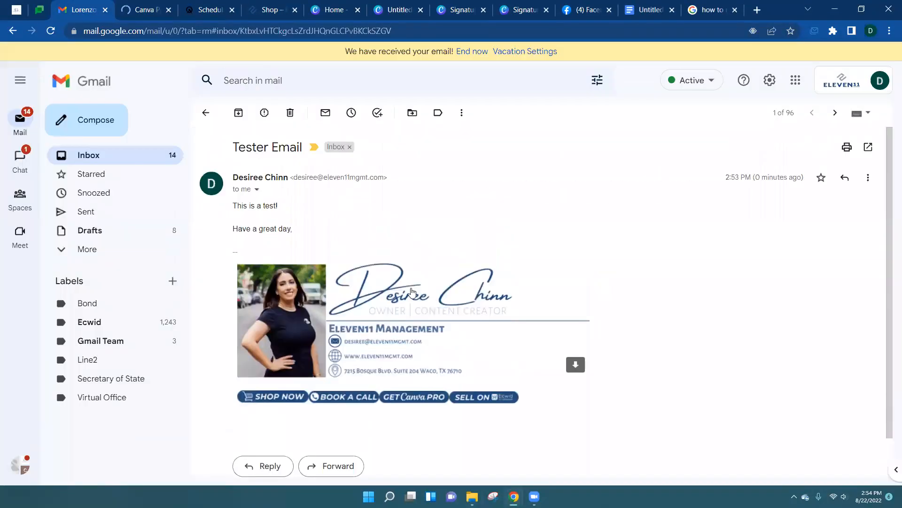
click(492, 399)
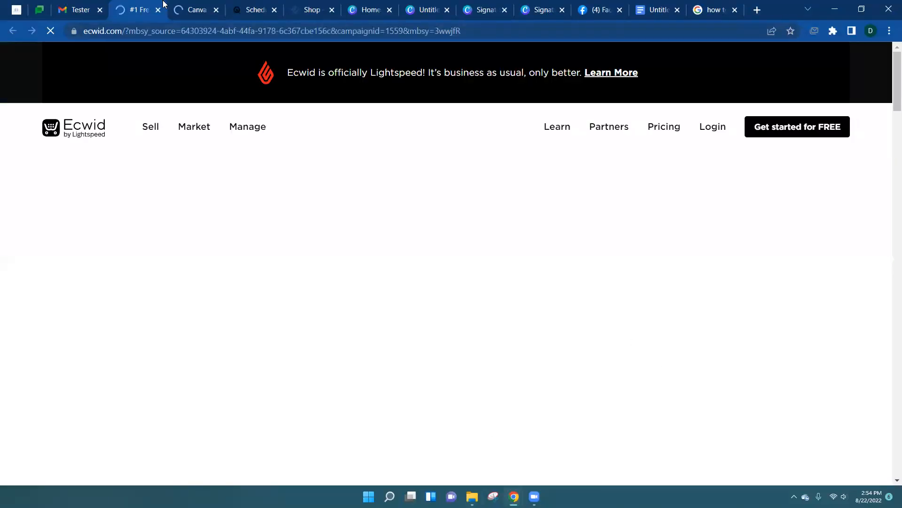
click(78, 10)
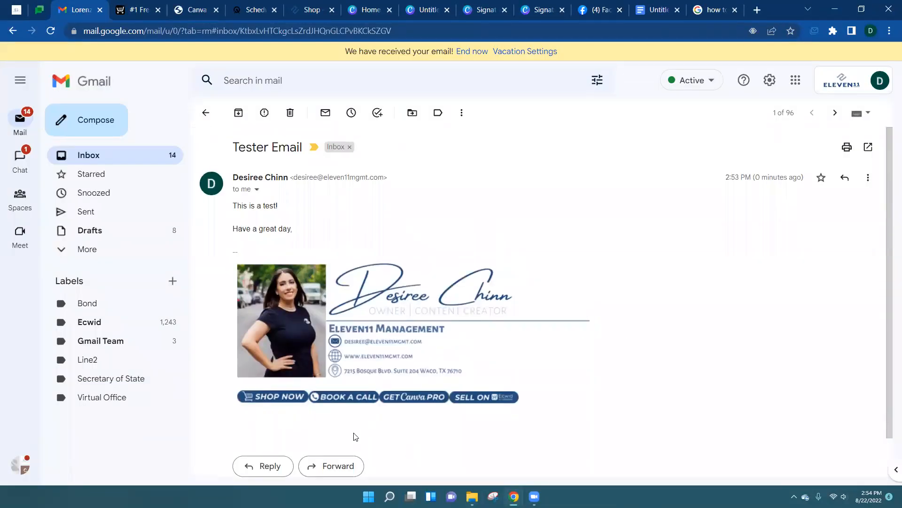
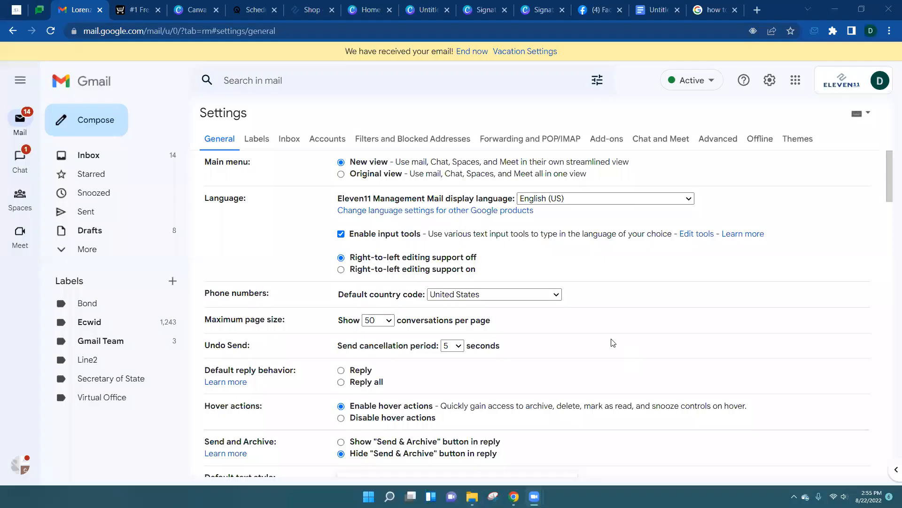
Create a new Gmail signature named Tutorial 3.
scroll(612, 343, down, 15)
scroll(601, 361, down, 10)
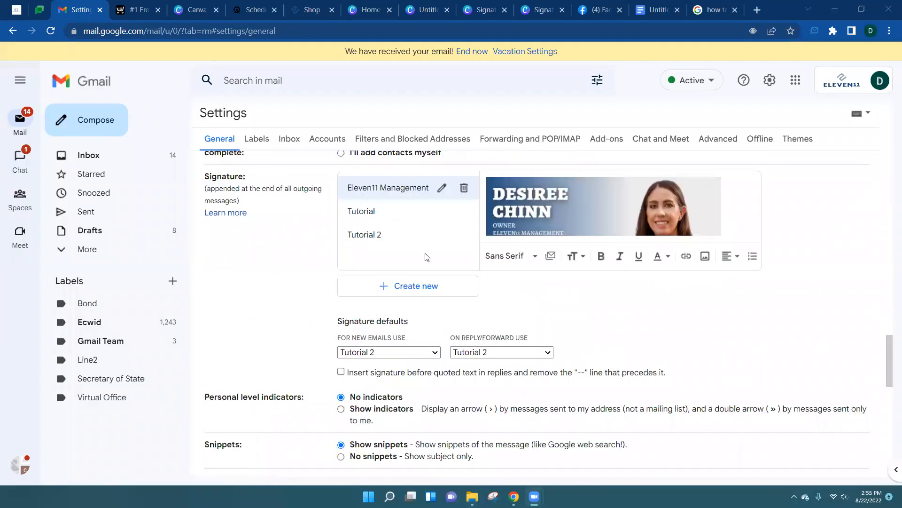
click(371, 216)
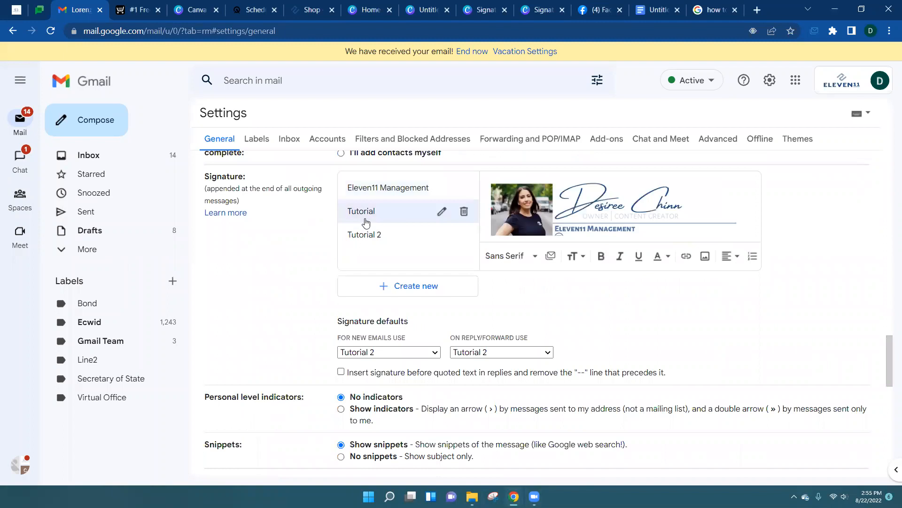
click(373, 237)
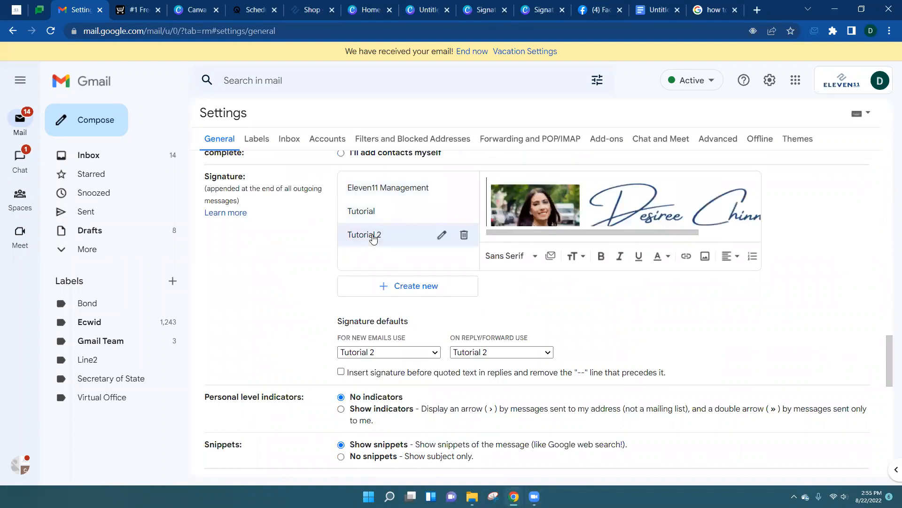
click(409, 285)
text(Tutorial 2)
key(BackSpace)
text(3)
click(551, 291)
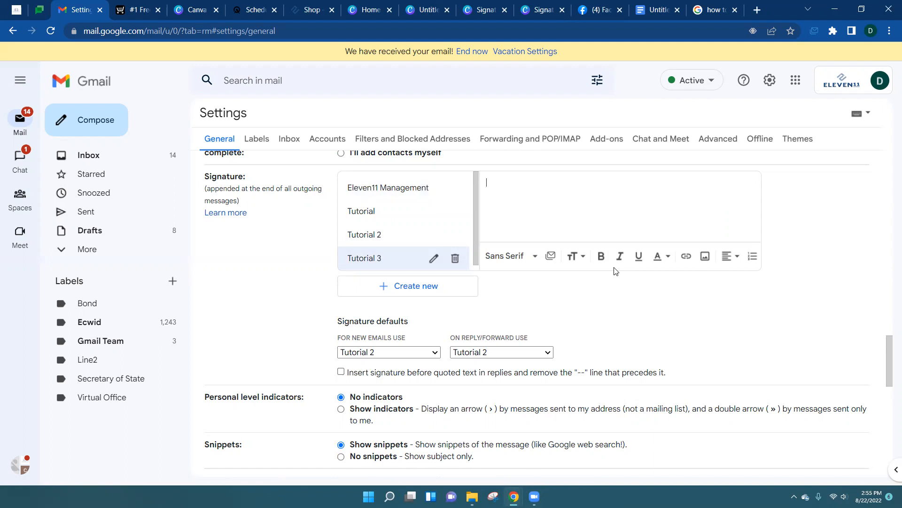
Upload the image Signature (3) (1) from the Downloads folder into the Tutorial 3 signature.
click(703, 257)
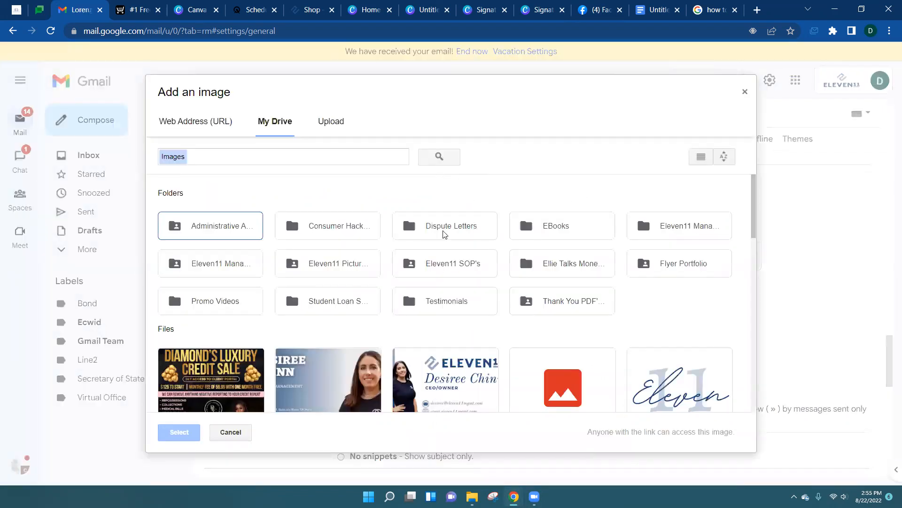
scroll(409, 258, down, 3)
scroll(408, 261, down, 2)
scroll(282, 244, up, 5)
click(319, 123)
click(439, 294)
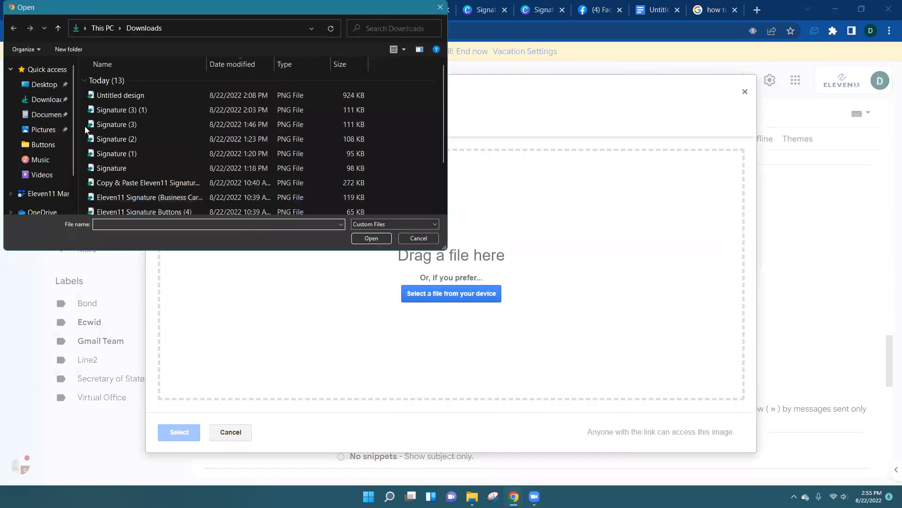
click(127, 110)
click(371, 238)
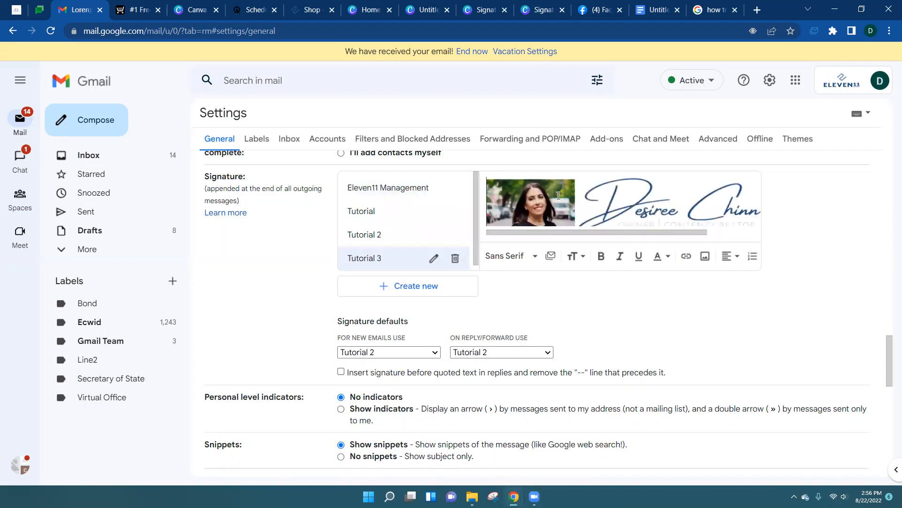
Set the main image in the Tutorial 3 signature to the Large size.
scroll(586, 194, down, 1)
click(587, 196)
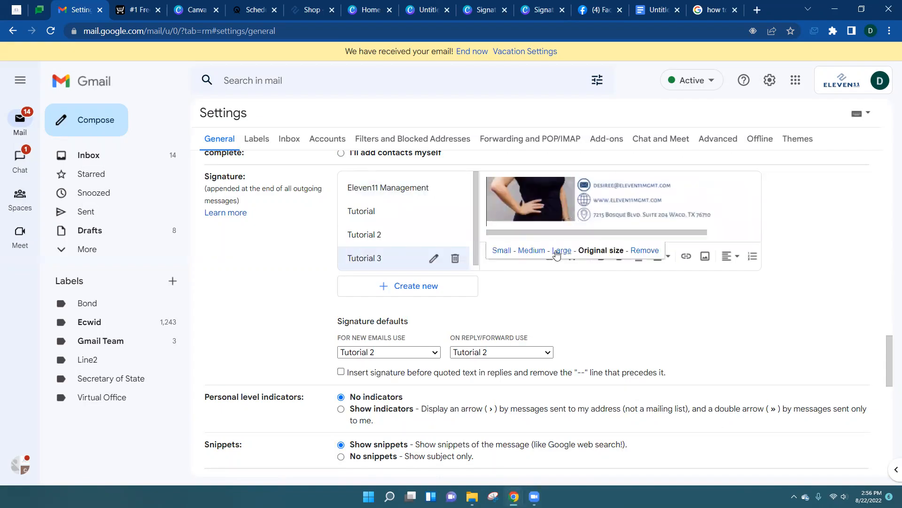
click(559, 252)
scroll(658, 206, up, 2)
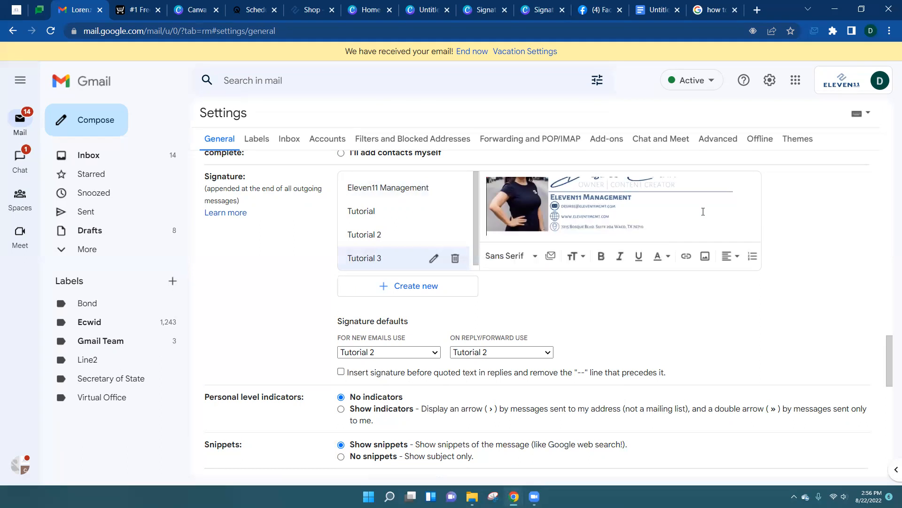
scroll(710, 213, up, 2)
scroll(658, 223, down, 2)
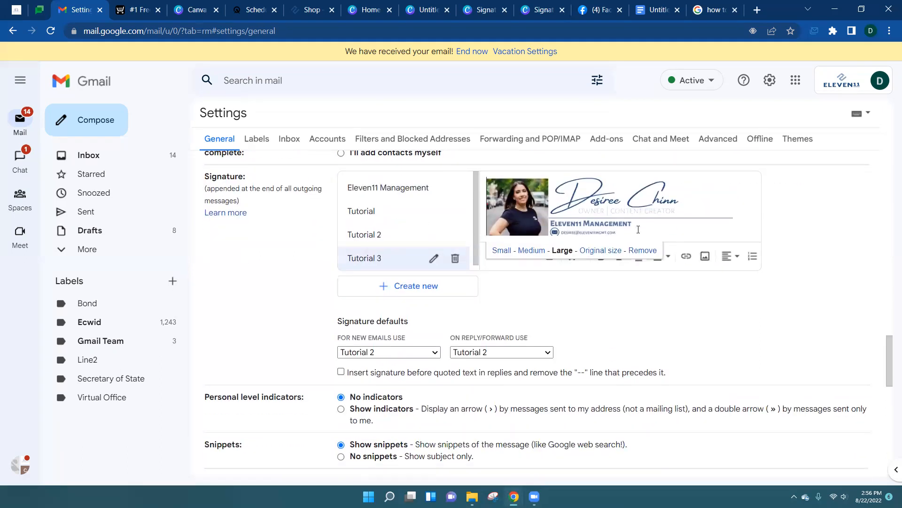
scroll(520, 254, down, 1)
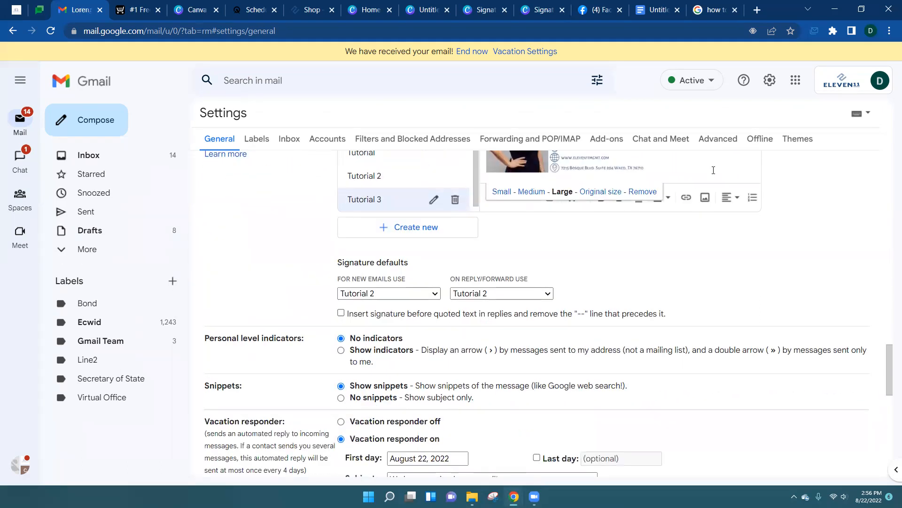
scroll(733, 188, up, 2)
Upload the Shop Now button image from the Desktop's Buttons folder and insert it after the main signature image.
click(755, 260)
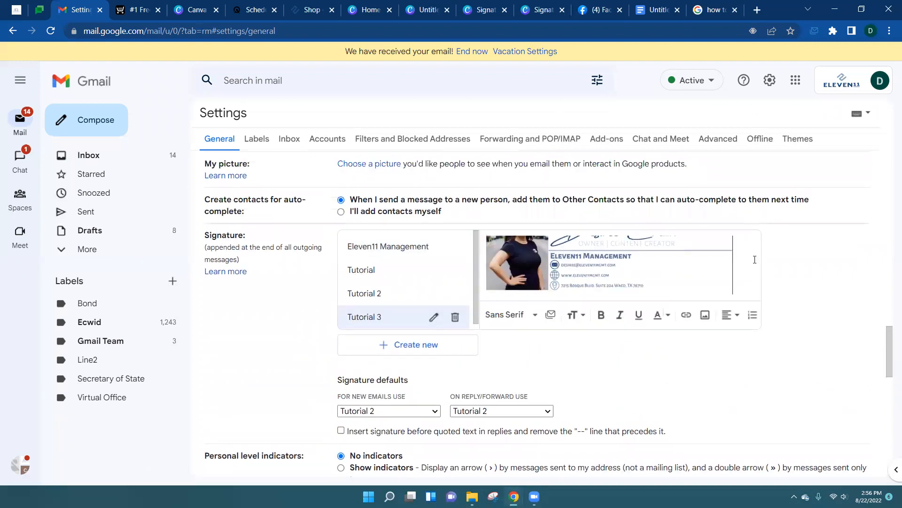
click(705, 315)
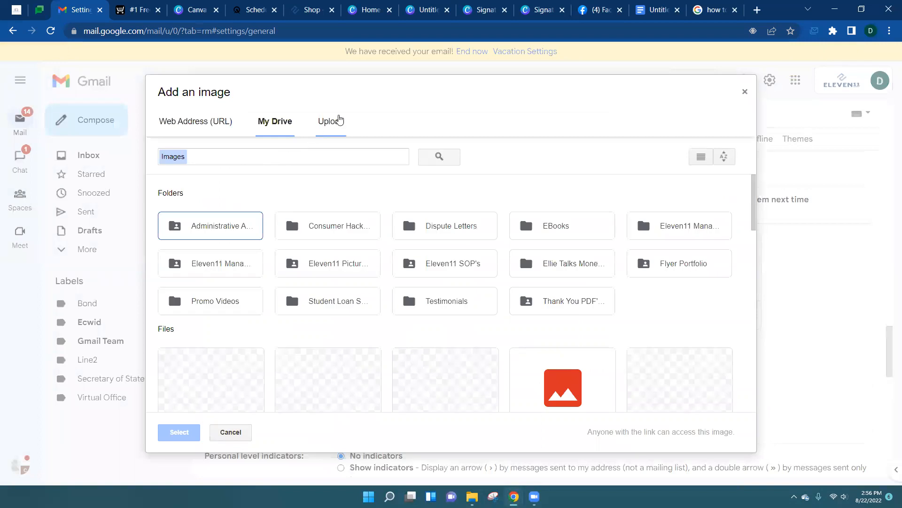
click(338, 120)
click(427, 298)
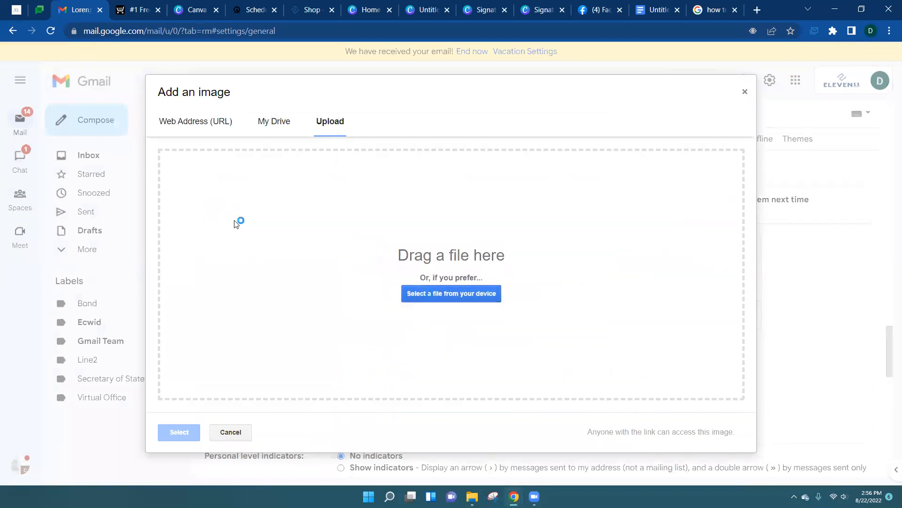
scroll(42, 85, up, 2)
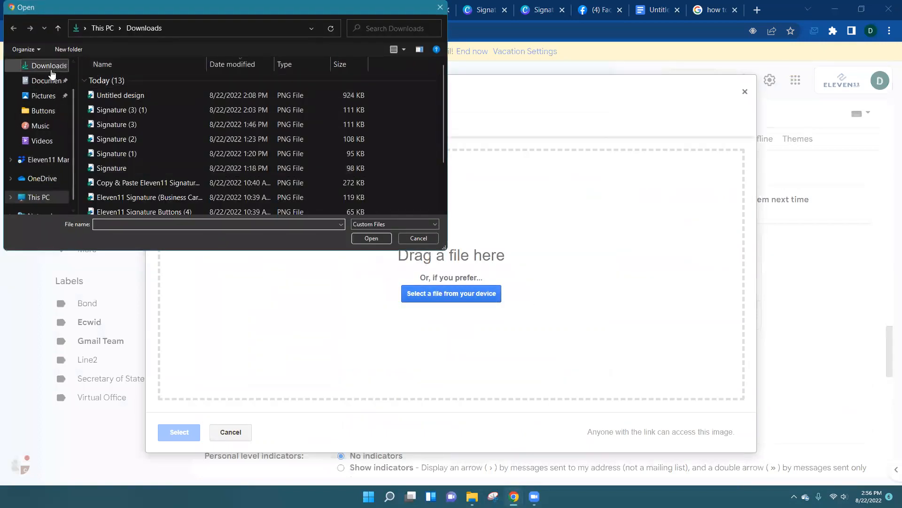
click(42, 84)
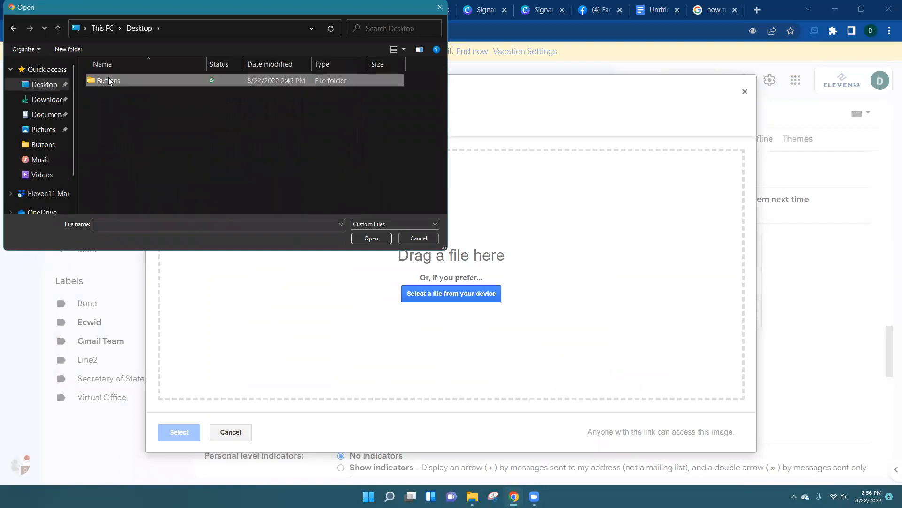
double_click(108, 77)
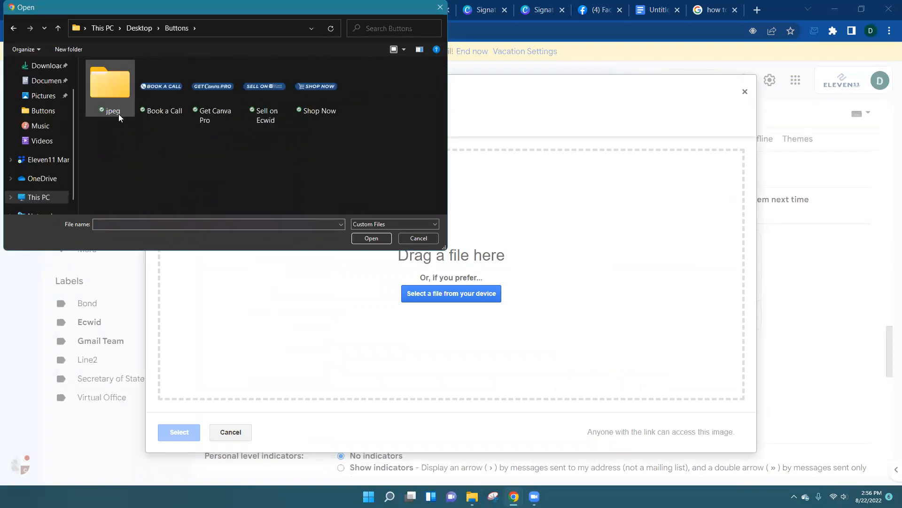
click(315, 93)
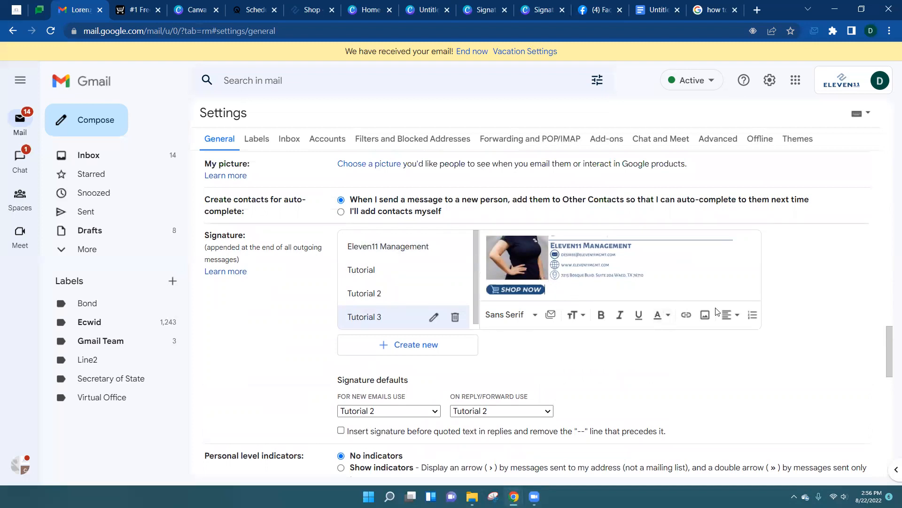
Upload the Book a Call image from the Desktop's Buttons folder and insert it after the Shop Now button.
click(705, 314)
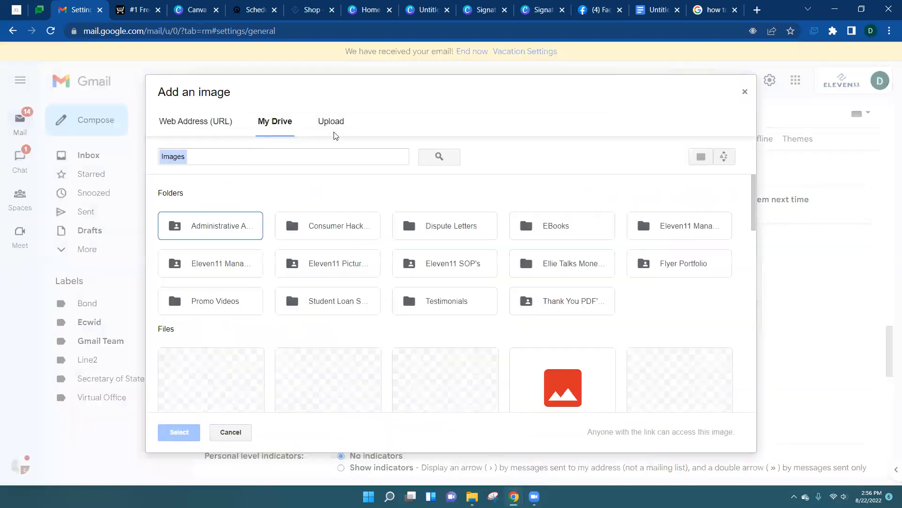
click(330, 121)
click(427, 293)
click(164, 108)
click(386, 239)
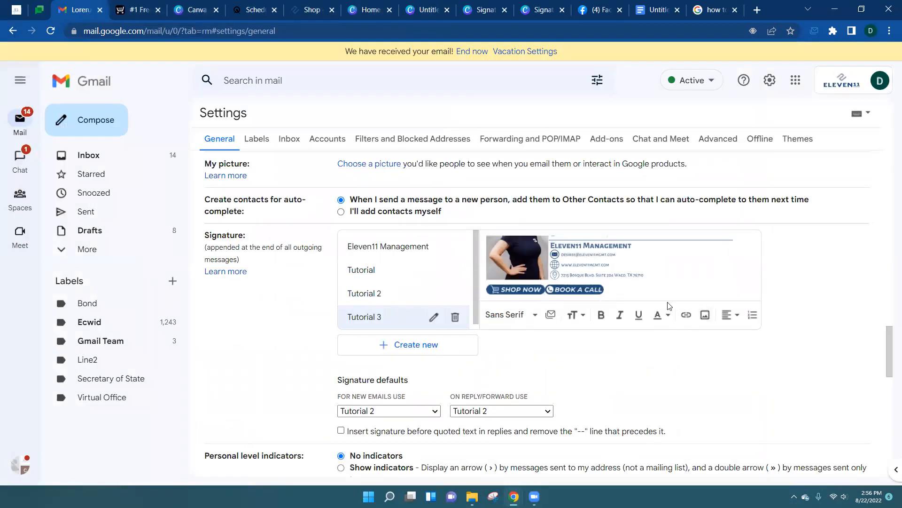
Upload the Get Canva Pro image from the Buttons folder and insert it after the Book a Call button.
click(705, 315)
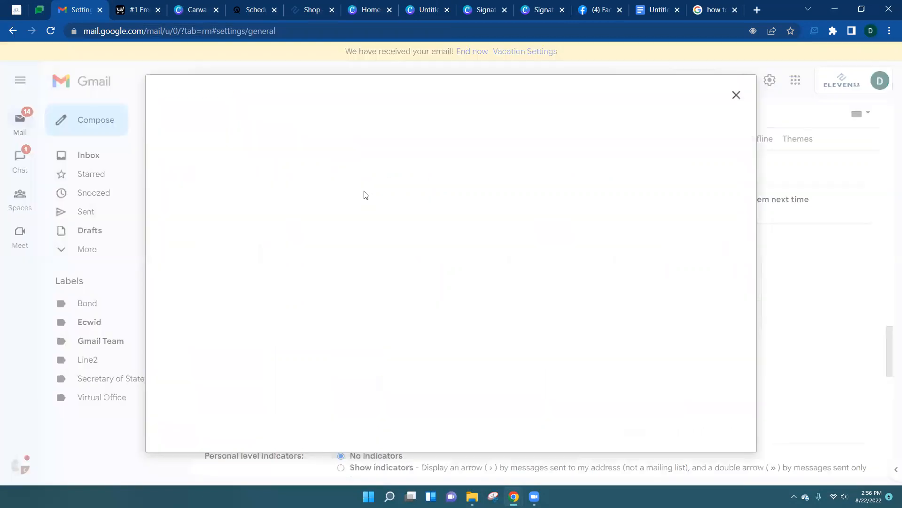
click(320, 122)
click(429, 295)
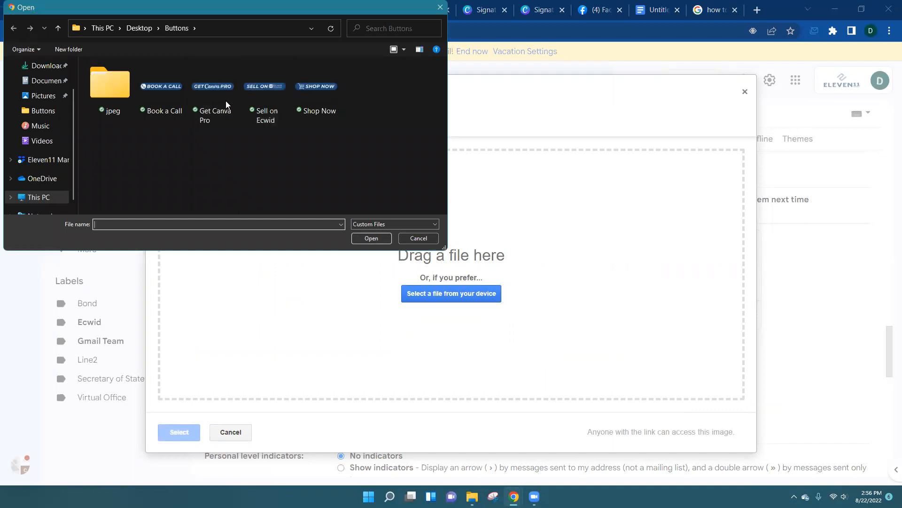
click(228, 105)
click(371, 238)
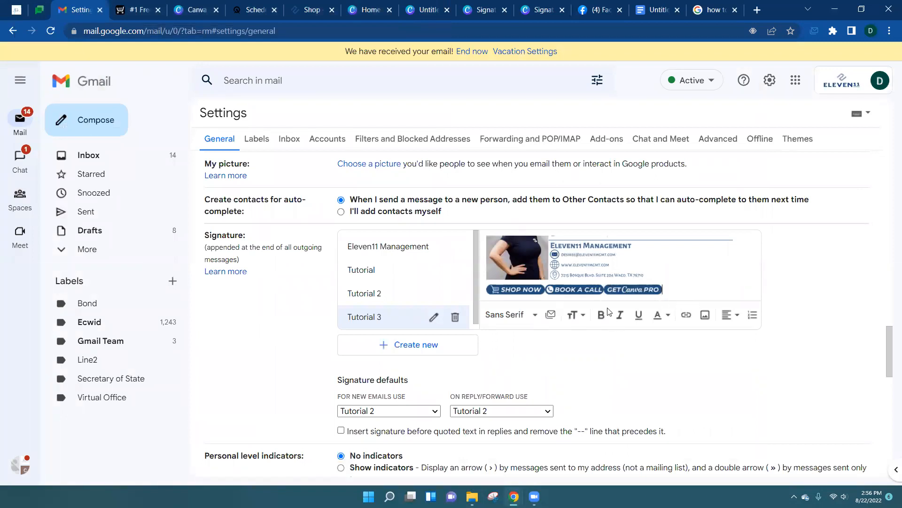
Add spacing between the Shop Now, Book a Call and Get Canva Pro buttons in the Tutorial 3 signature.
click(546, 291)
click(546, 290)
click(546, 290)
click(675, 283)
scroll(675, 284, down, 1)
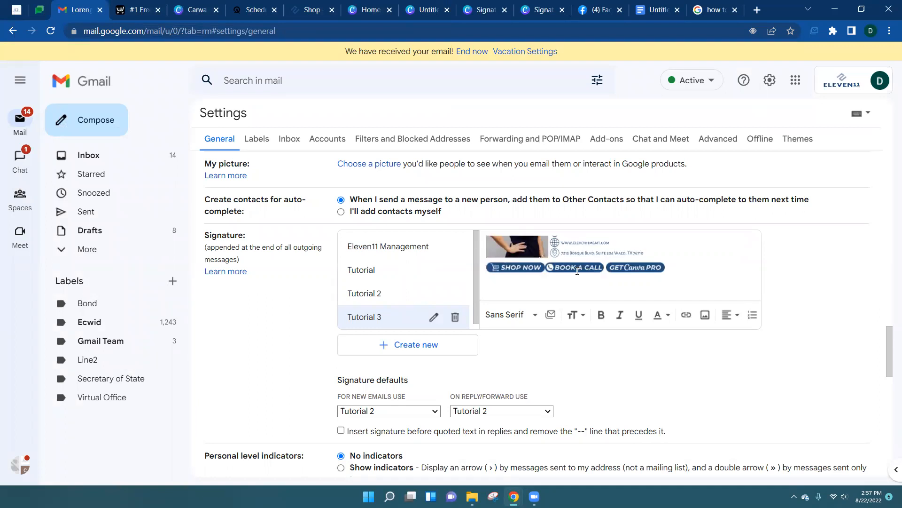
Upload the Sell on Ecwid image from the Buttons folder and insert it after the Get Canva Pro button.
click(675, 269)
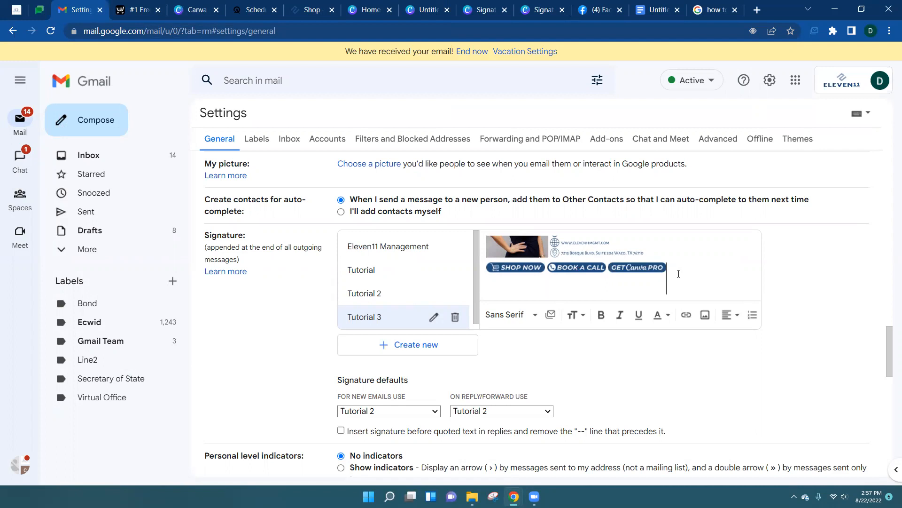
click(705, 314)
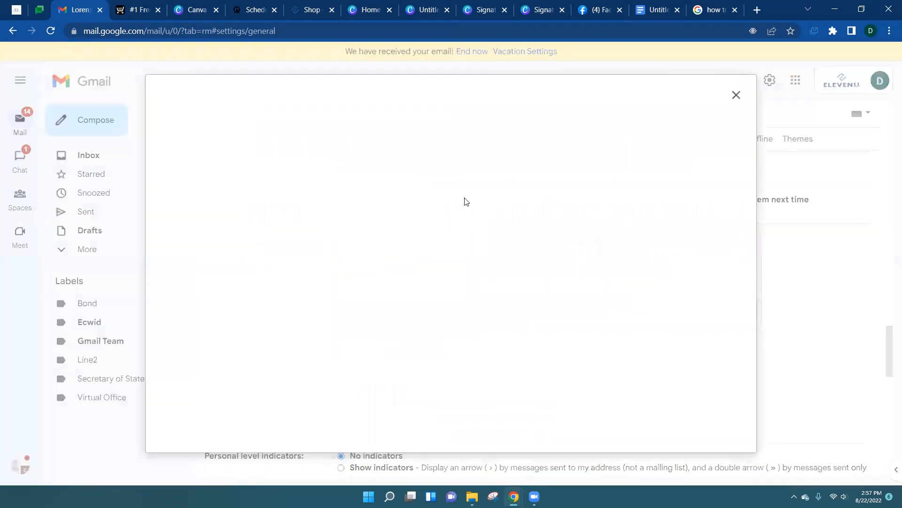
click(331, 128)
click(435, 295)
click(270, 96)
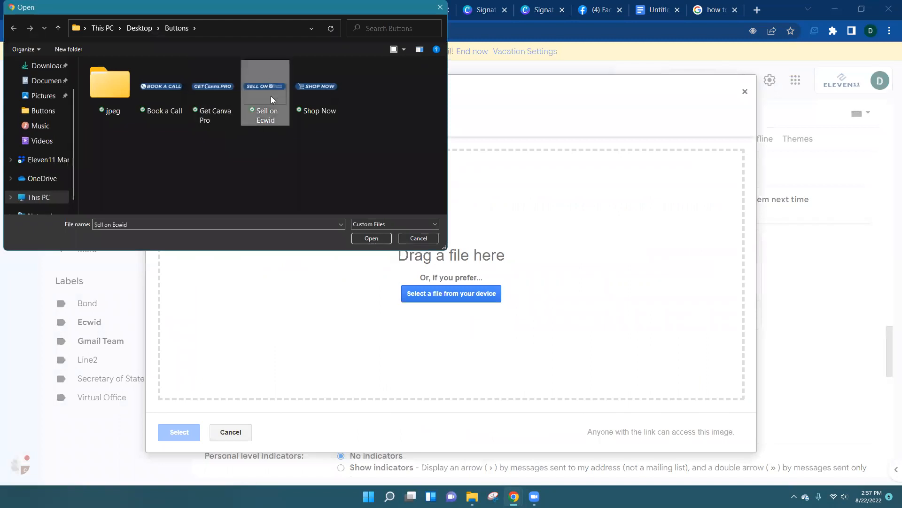
click(371, 238)
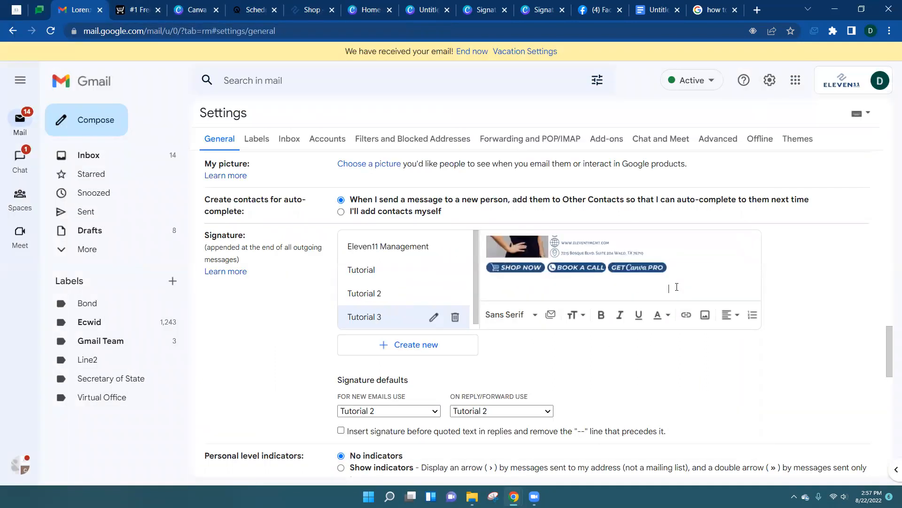
scroll(714, 277, up, 3)
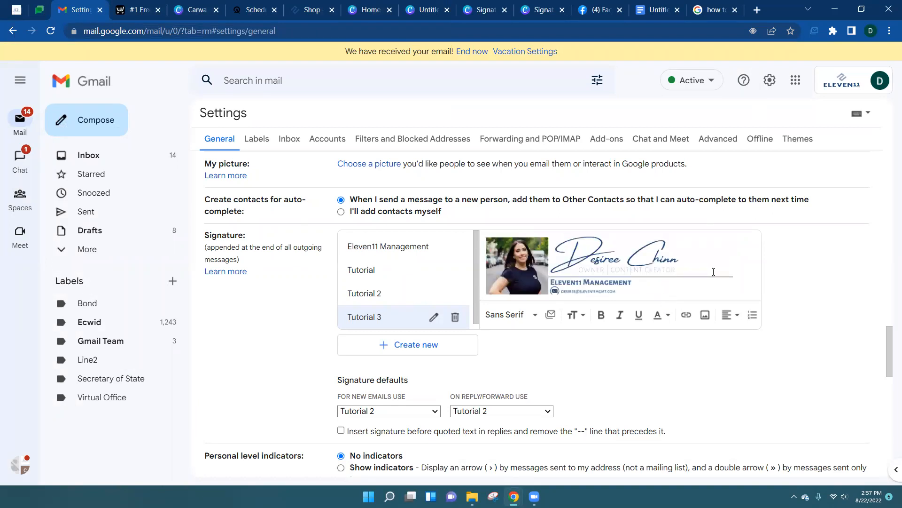
scroll(713, 272, down, 3)
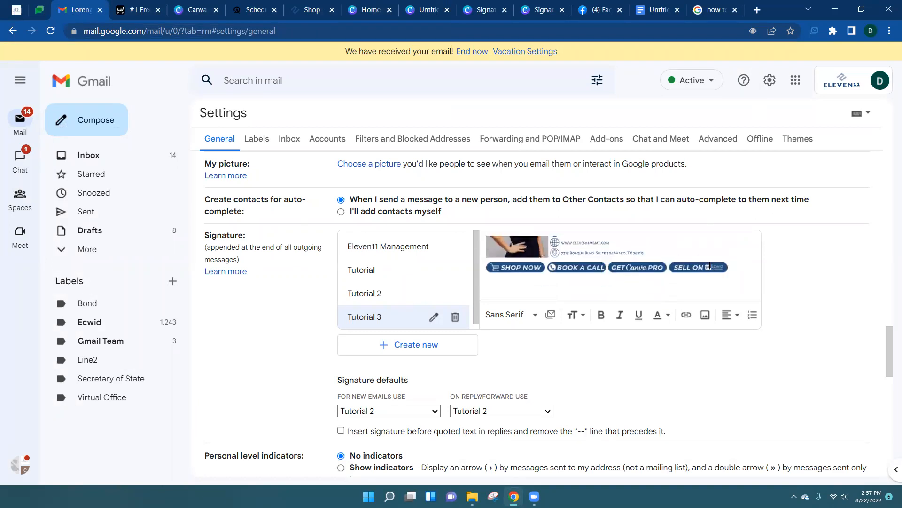
Try the Large, Medium and Small sizes on the Sell on Ecwid button, returning it to Original size.
click(726, 267)
click(657, 309)
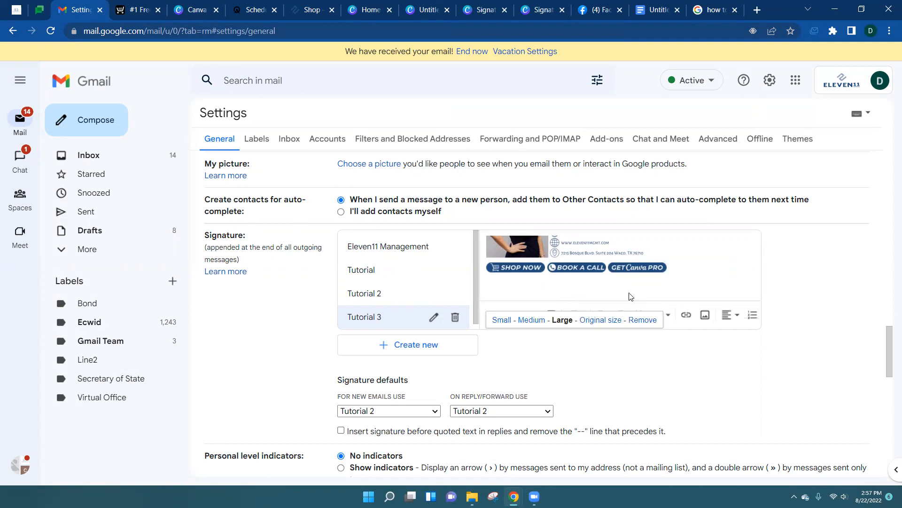
scroll(631, 294, down, 2)
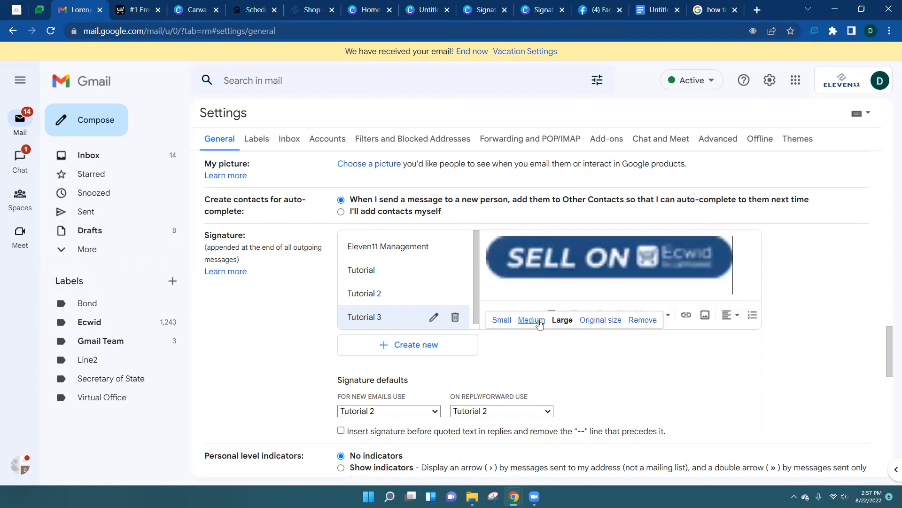
click(531, 320)
click(524, 321)
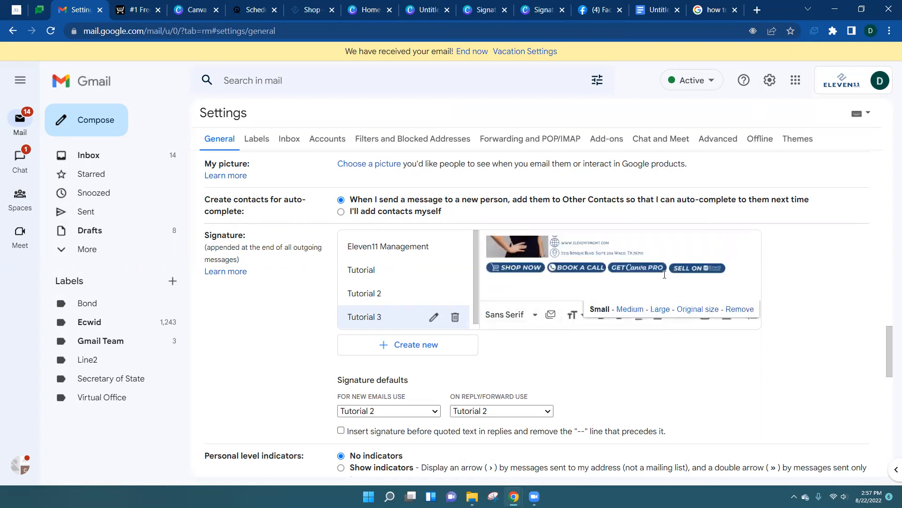
click(712, 309)
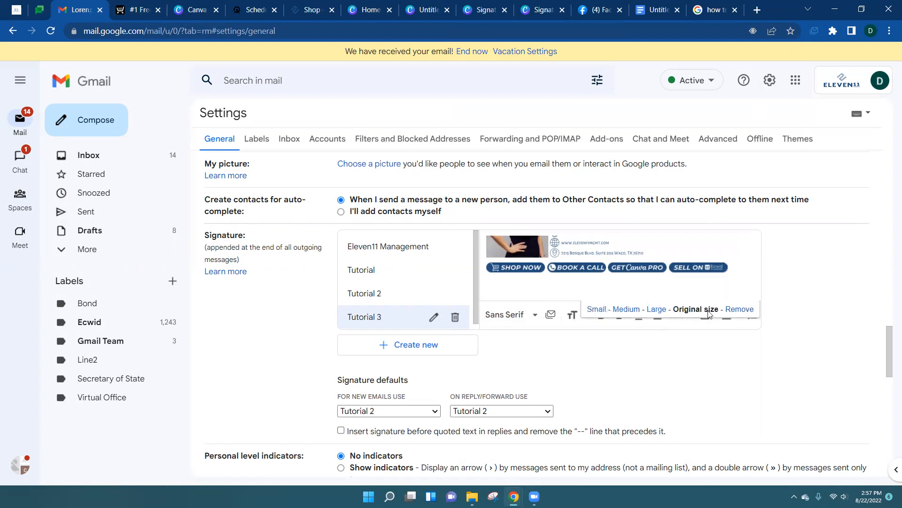
click(598, 309)
click(710, 309)
click(707, 258)
Try the Original and Medium sizes on the main signature image, returning it to Large.
scroll(686, 273, up, 3)
click(670, 269)
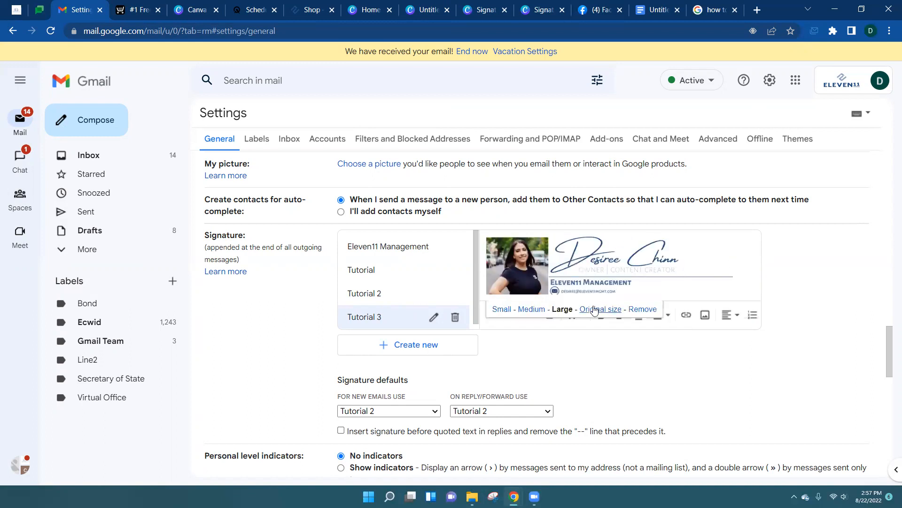
click(599, 309)
scroll(632, 265, down, 5)
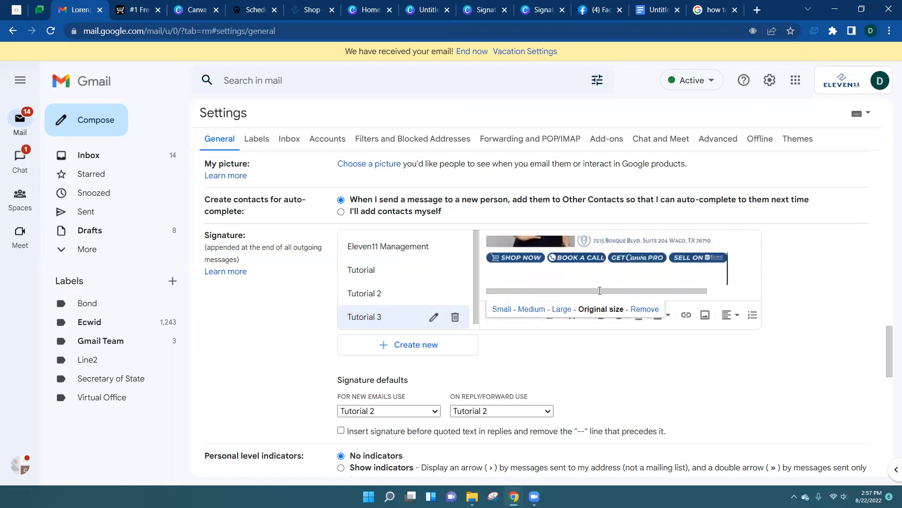
click(560, 309)
click(531, 310)
click(563, 310)
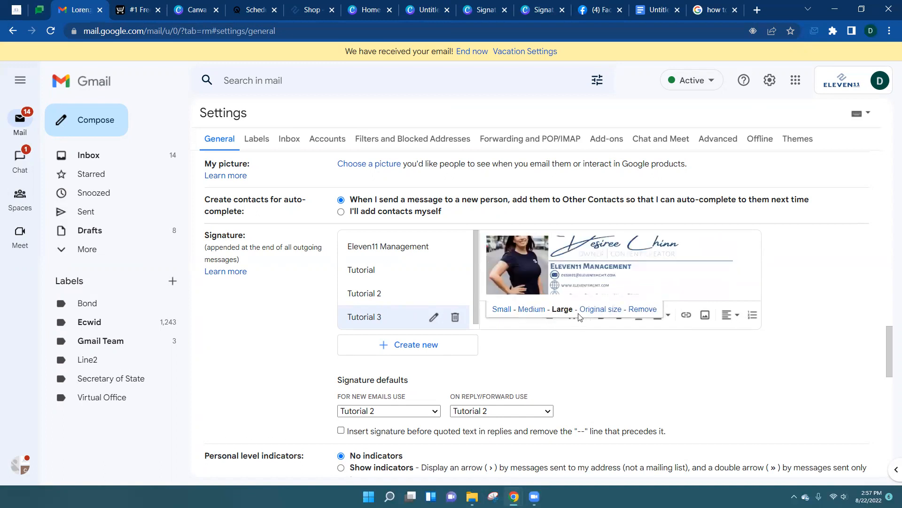
scroll(730, 275, down, 2)
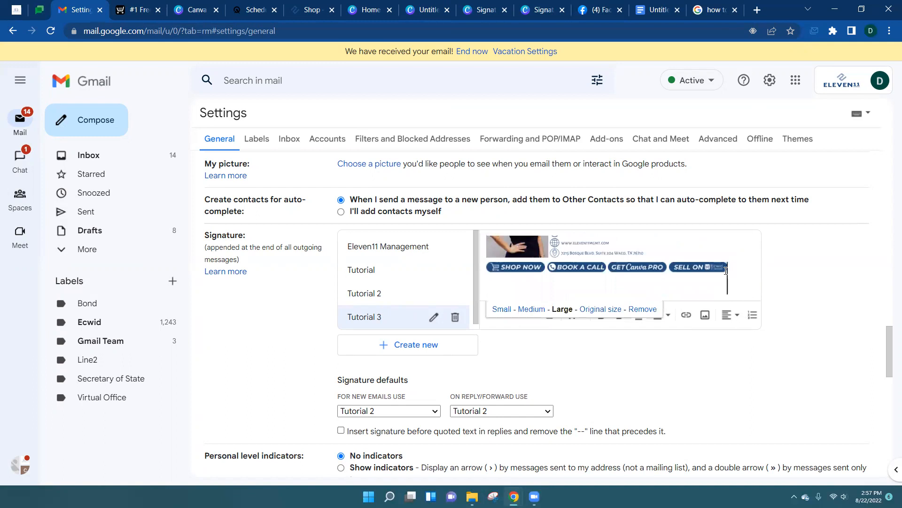
Select the Sell on Ecwid button image in the Tutorial 3 signature and open the link editor for it.
scroll(726, 271, down, 1)
drag(731, 210, 683, 209)
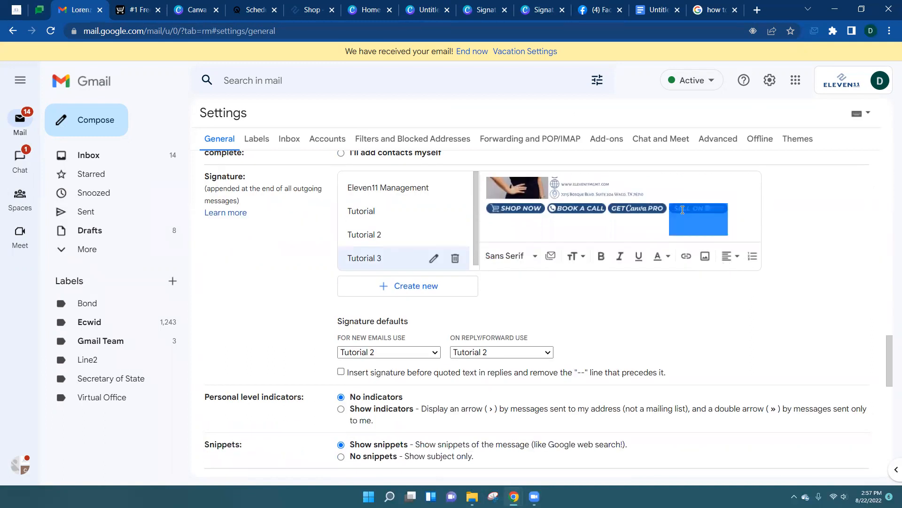
click(683, 209)
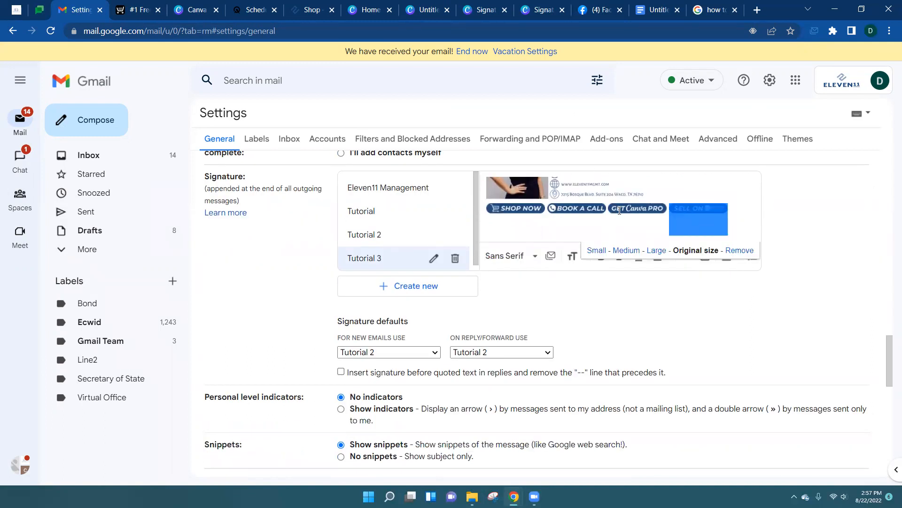
scroll(672, 282, up, 2)
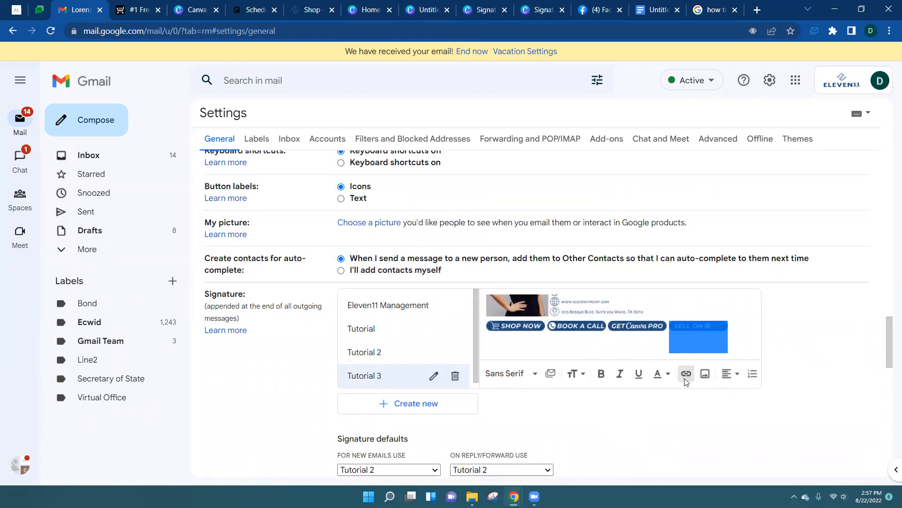
click(686, 373)
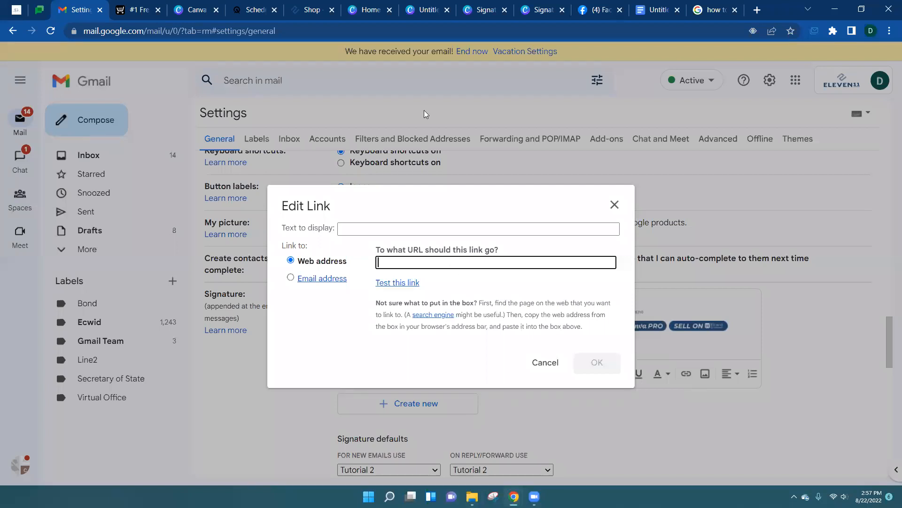
click(488, 11)
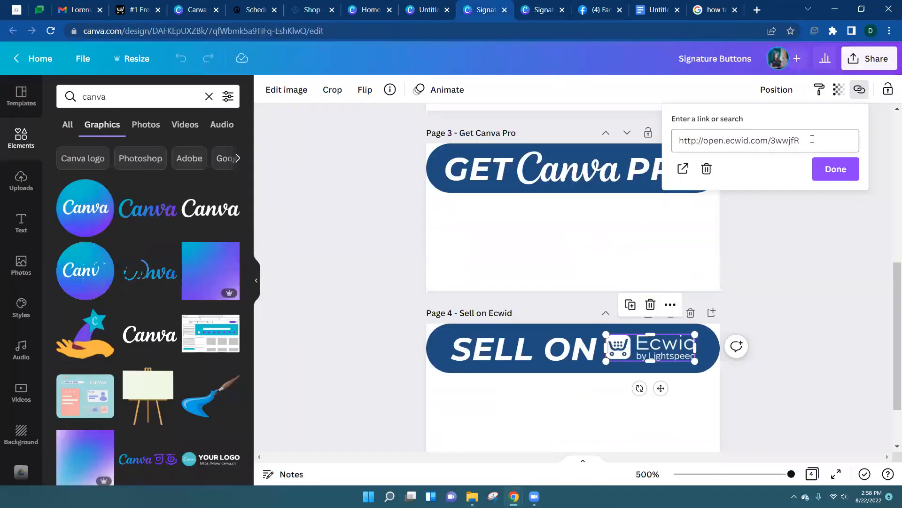
click(813, 139)
triple_click(774, 142)
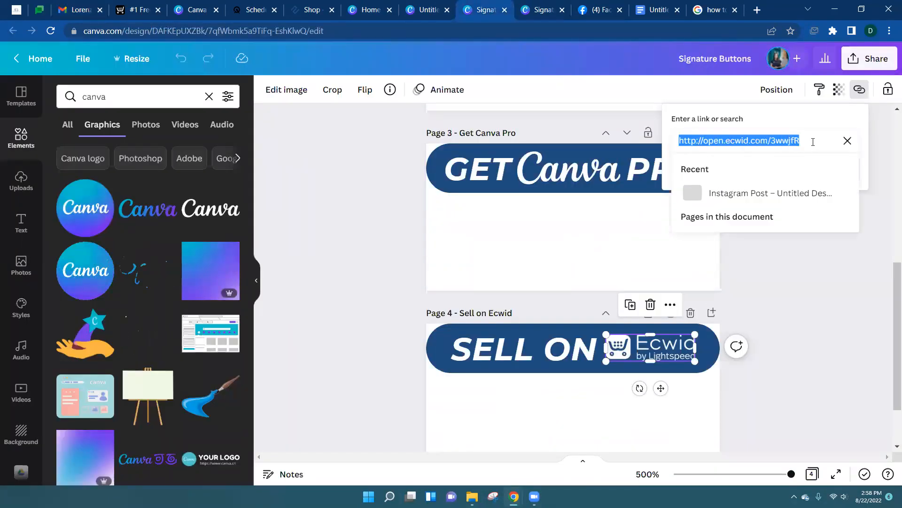
right_click(774, 142)
click(606, 185)
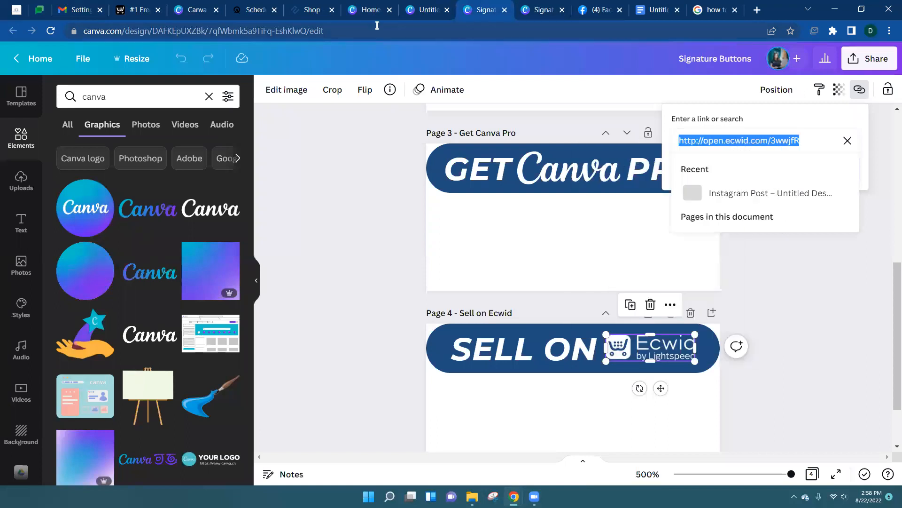
click(419, 11)
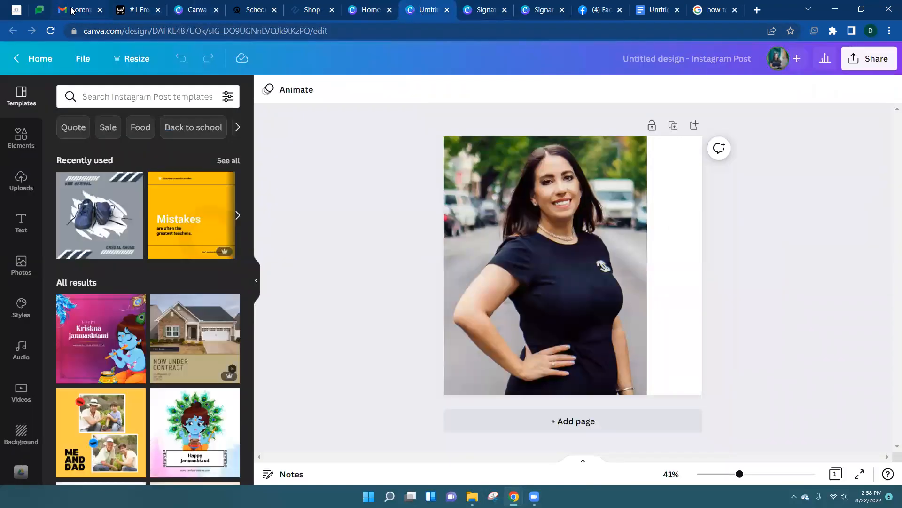
click(76, 11)
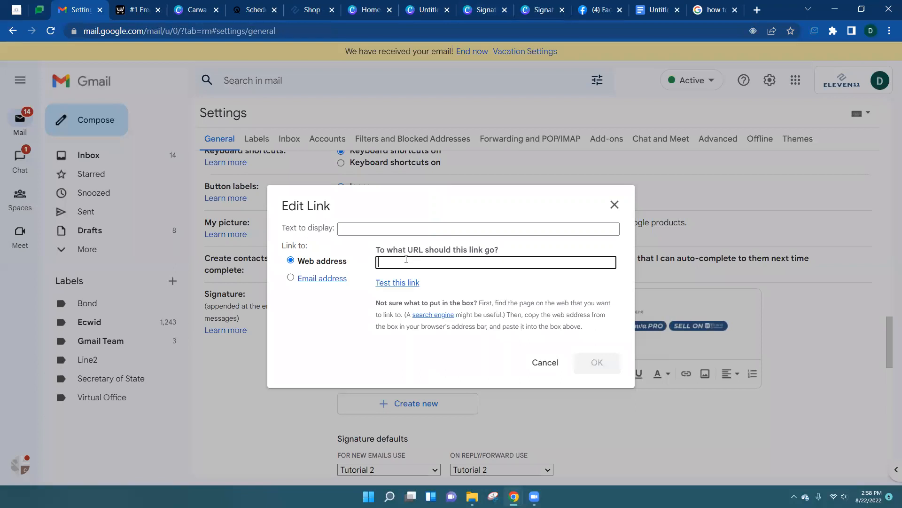
right_click(406, 258)
click(455, 143)
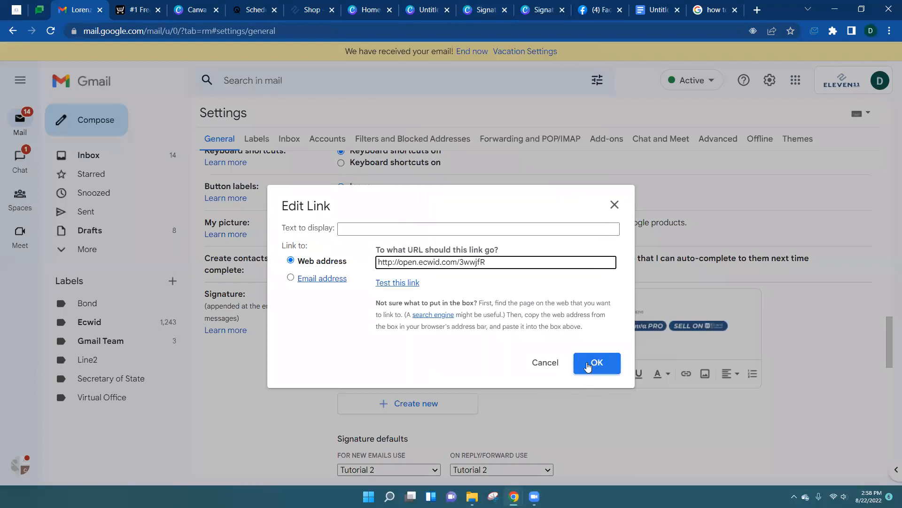
click(596, 362)
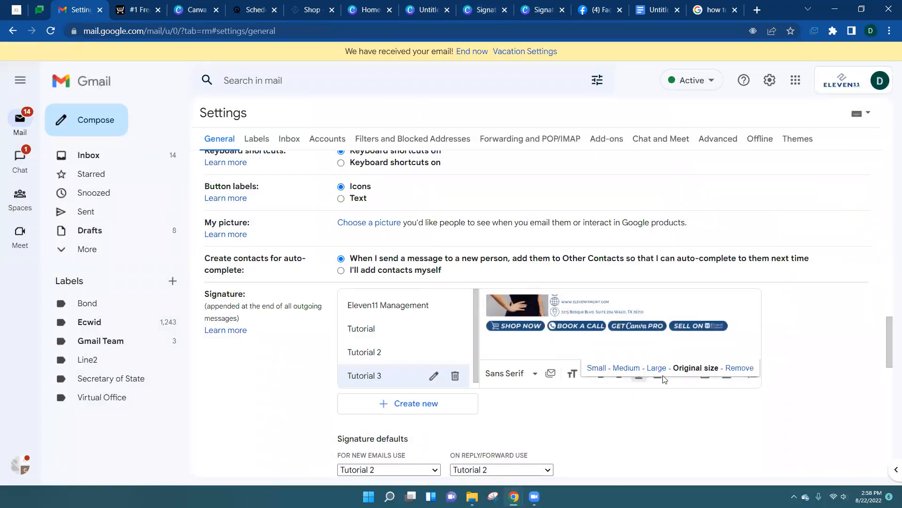
Try to link the Get Canva Pro button to partner.canva.com/eleven11mgmt, clearing the link's display text.
click(686, 379)
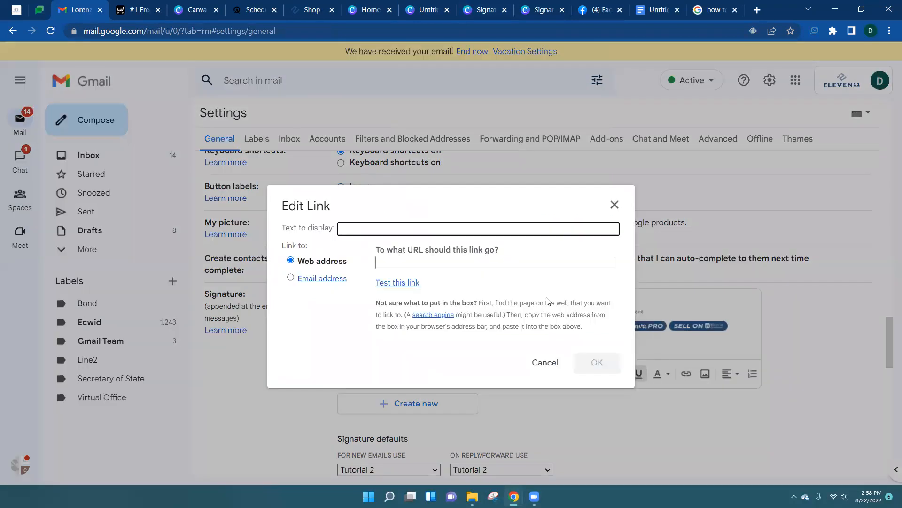
key(Tab)
key(Tab)
text(partner)
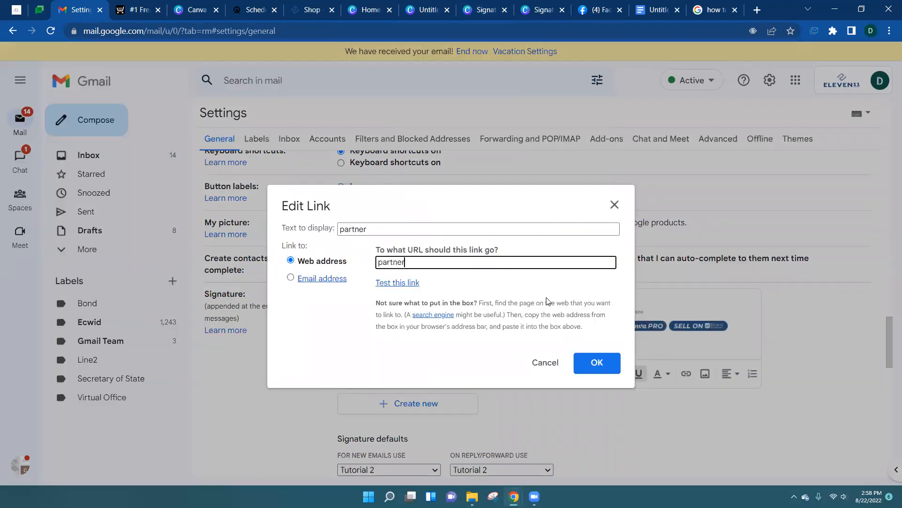
text(.canva.com/eleven11mgmt.com)
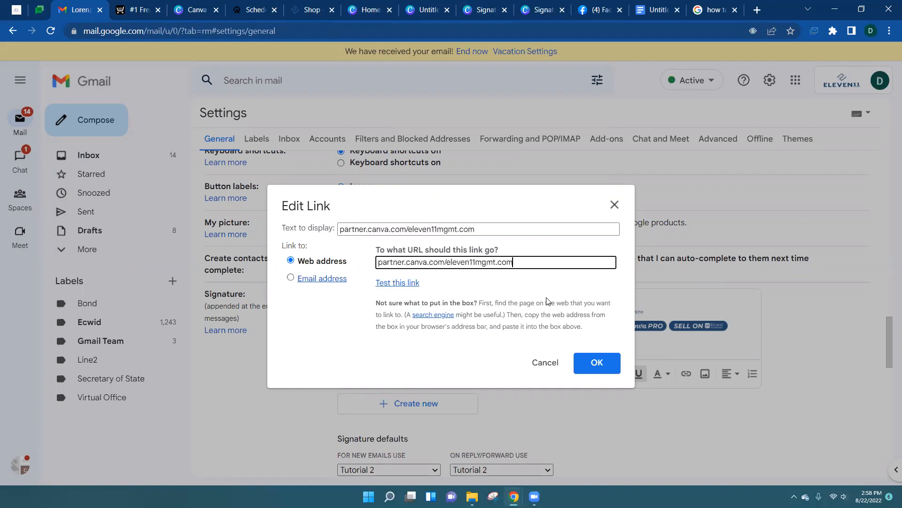
key(BackSpace)
key(BackSpace)
key(BackSpace)
key(BackSpace)
drag(455, 229, 326, 226)
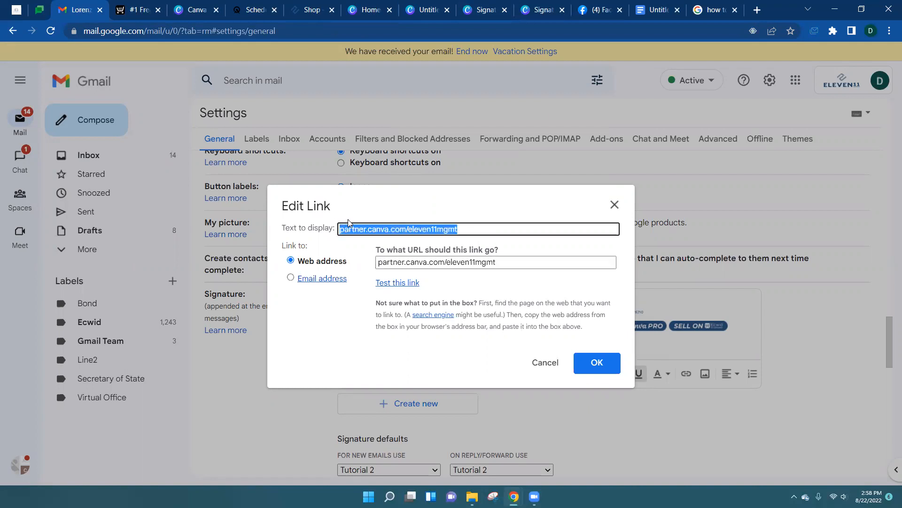
key(BackSpace)
click(596, 362)
Select the Get Canva Pro button image and link it to partner.canva.com/eleven11mgmt, leaving the display text empty.
click(661, 326)
drag(665, 326, 618, 329)
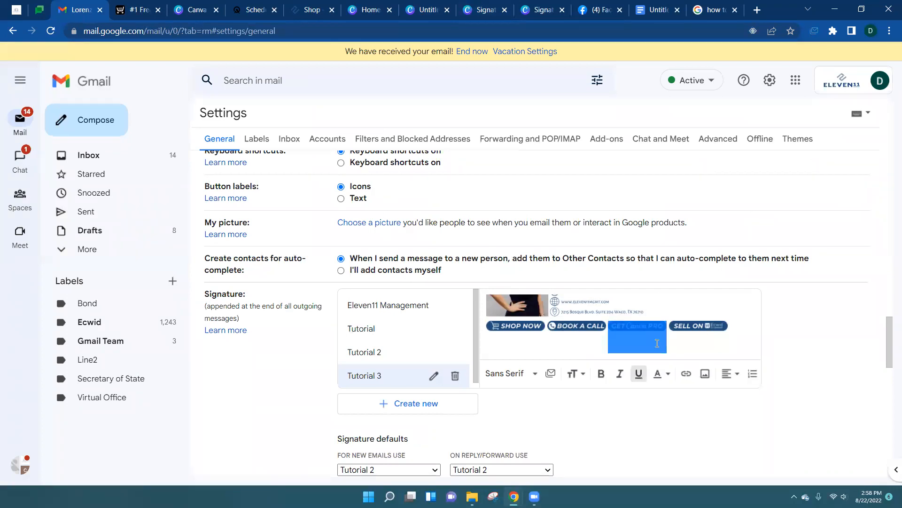
click(687, 373)
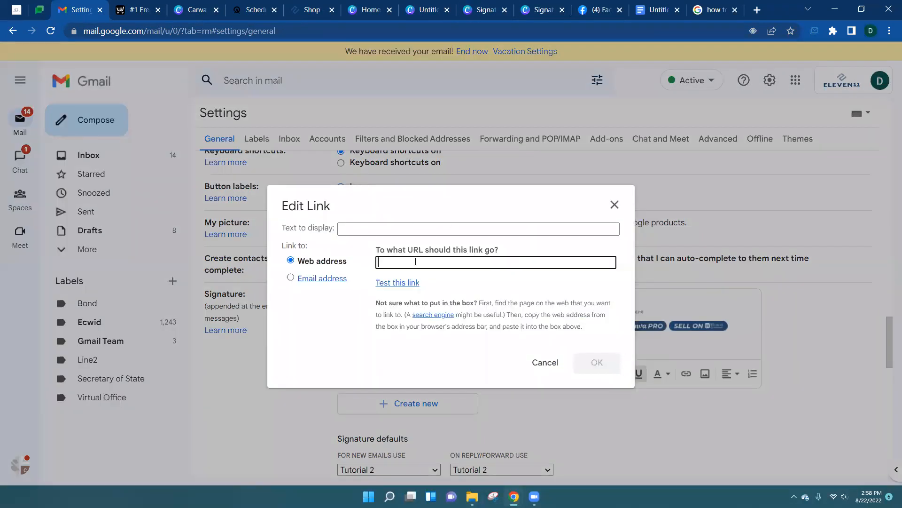
text(par)
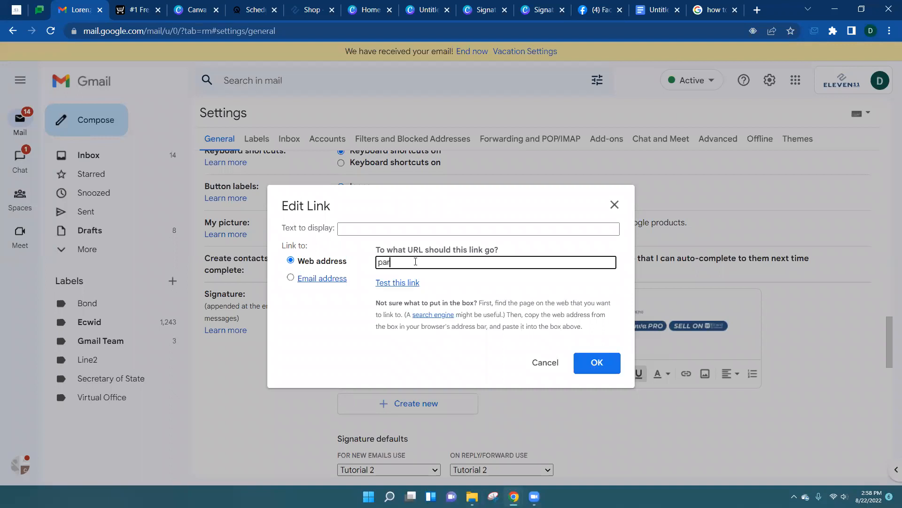
text(tner.canva.com/eleven11mgmt)
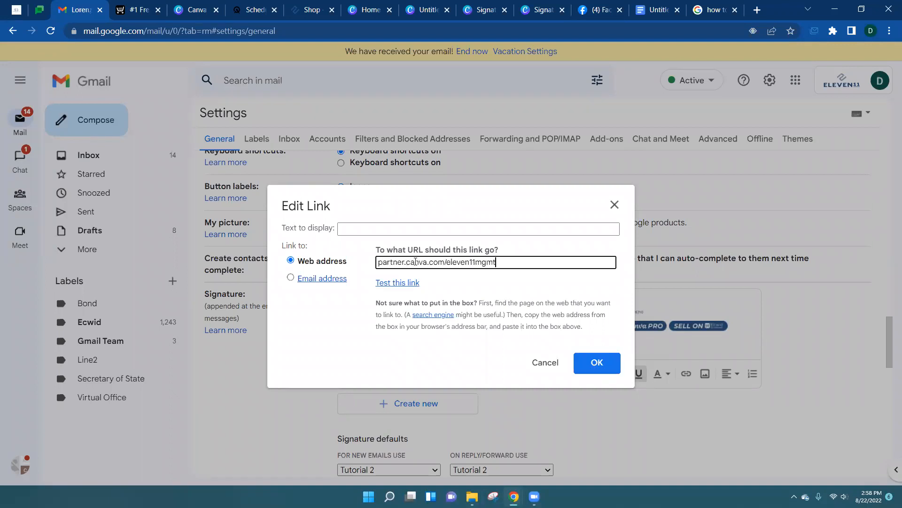
click(597, 362)
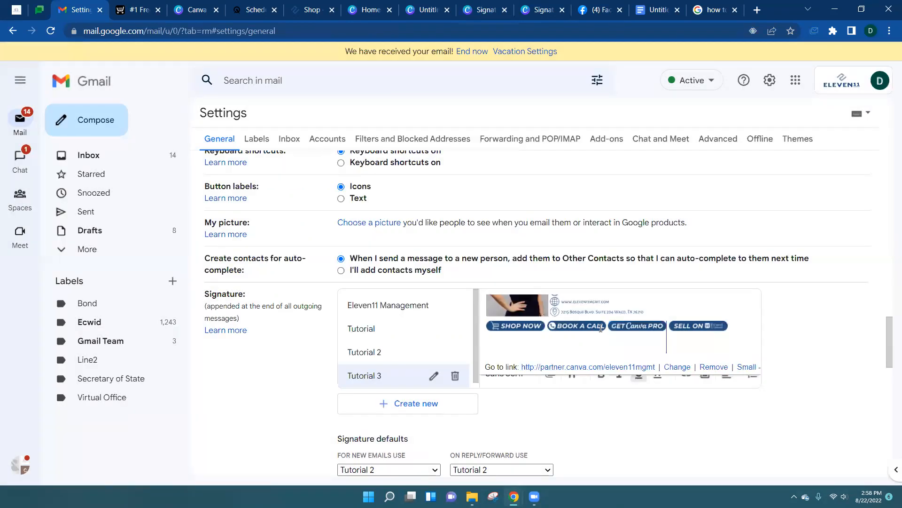
drag(604, 326, 568, 326)
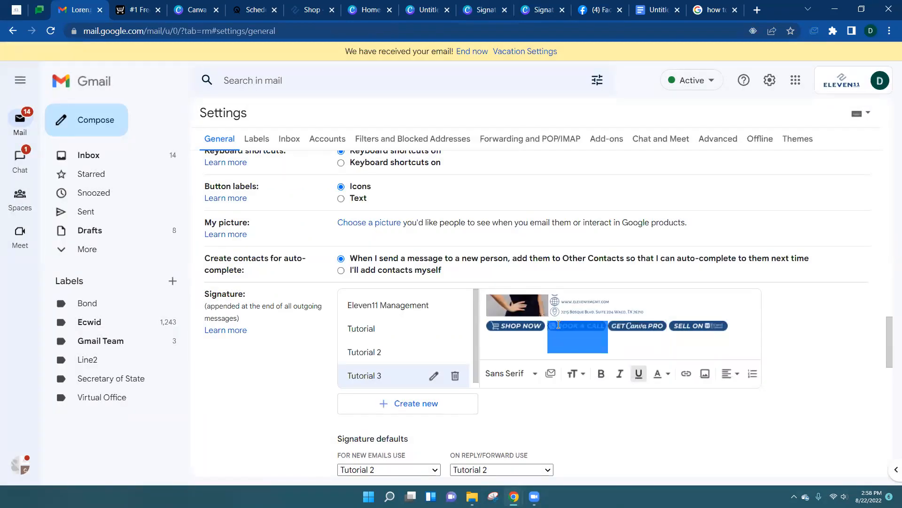
click(558, 325)
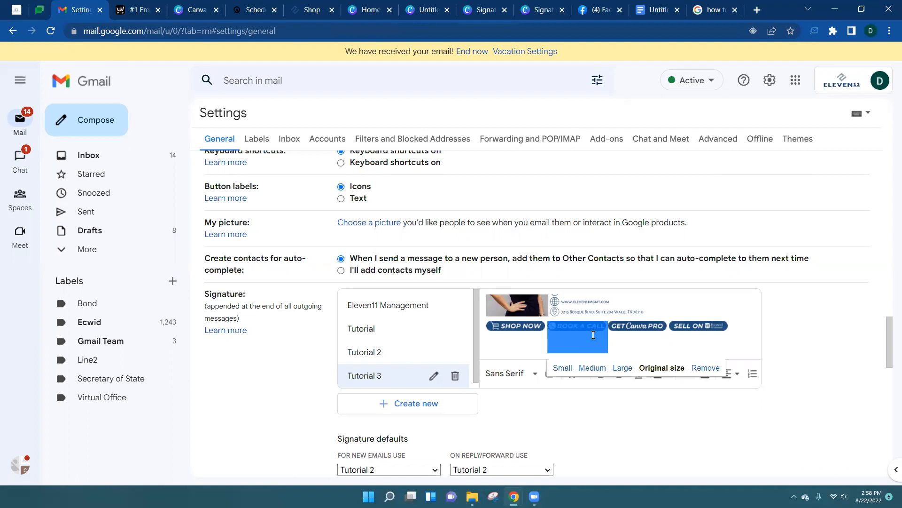
key(shift+Left)
key(shift+Right)
key(shift+Right)
key(shift+Left)
key(shift+Left)
click(692, 381)
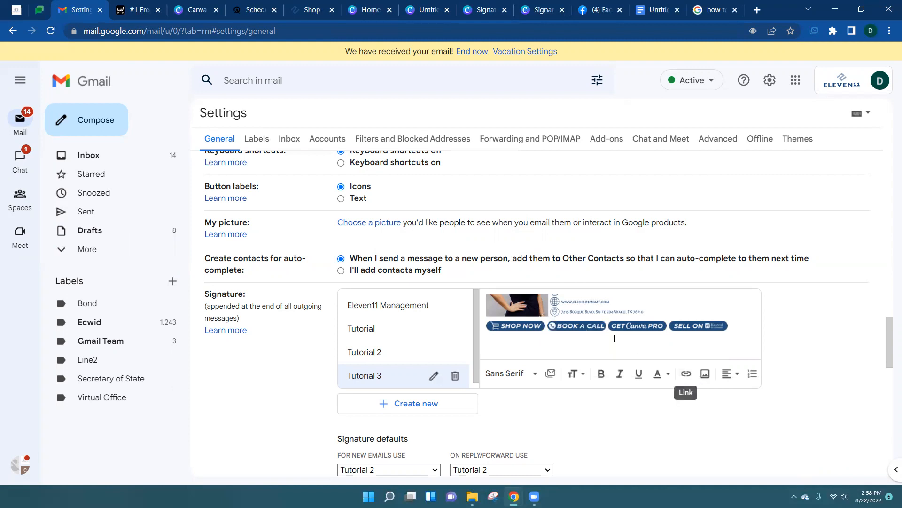
click(605, 324)
click(605, 323)
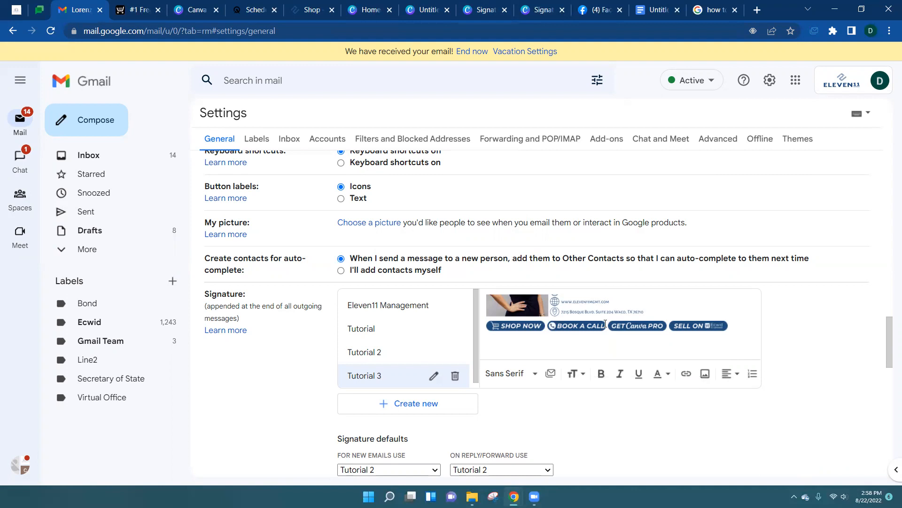
drag(605, 323, 565, 333)
click(685, 379)
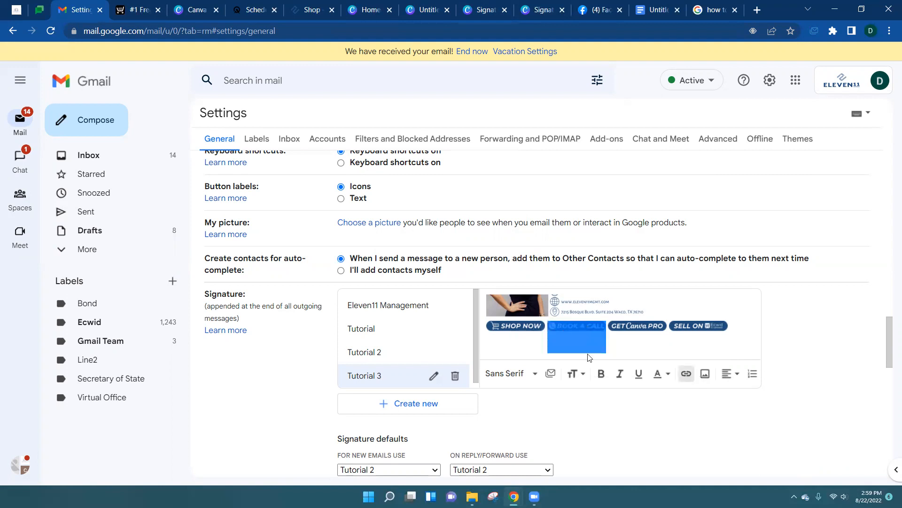
text(www)
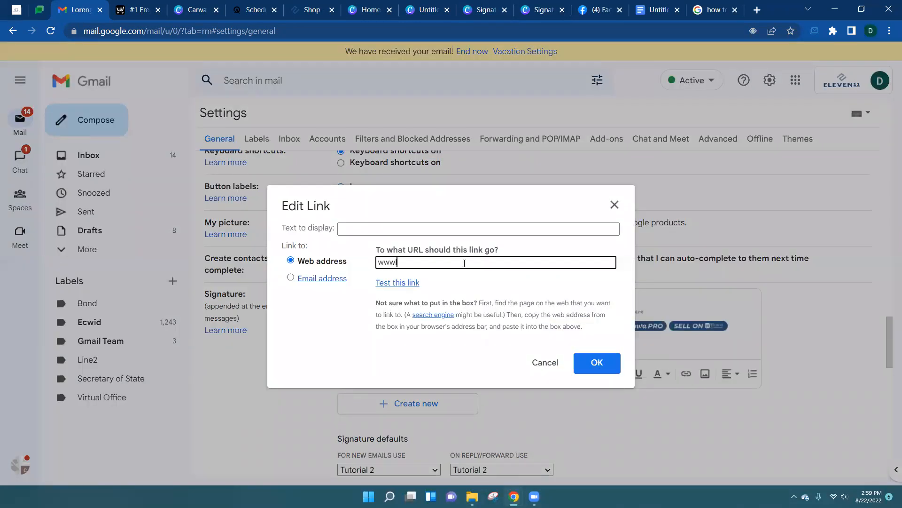
text(.eleven11mgmt.c)
click(596, 364)
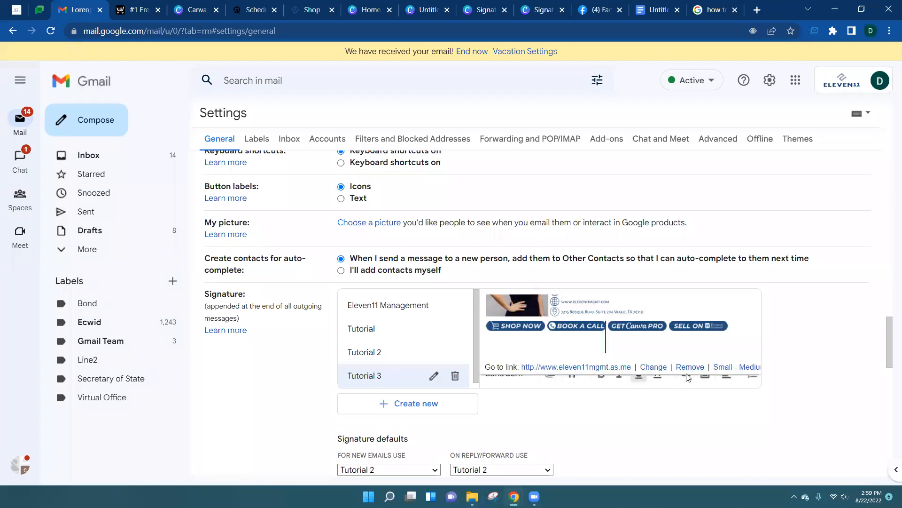
click(682, 381)
click(685, 374)
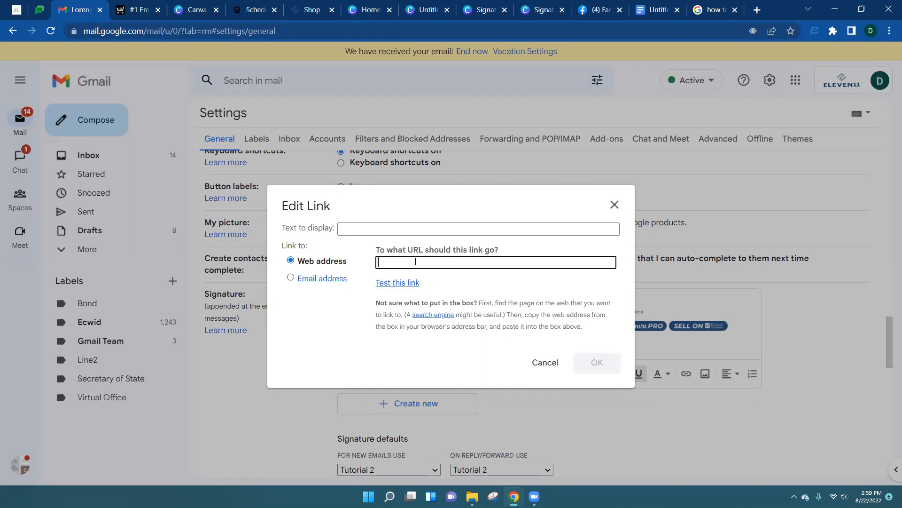
text(www.ele)
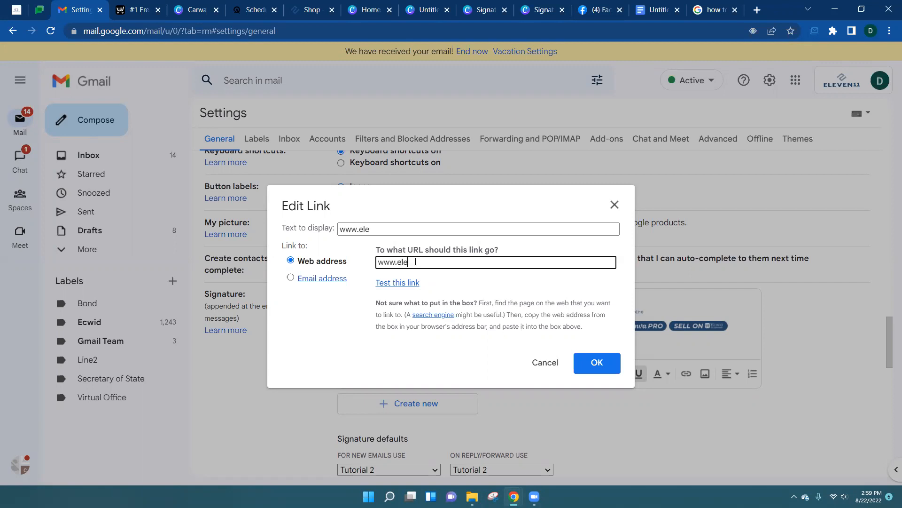
text(ven11mgmt.com/shop)
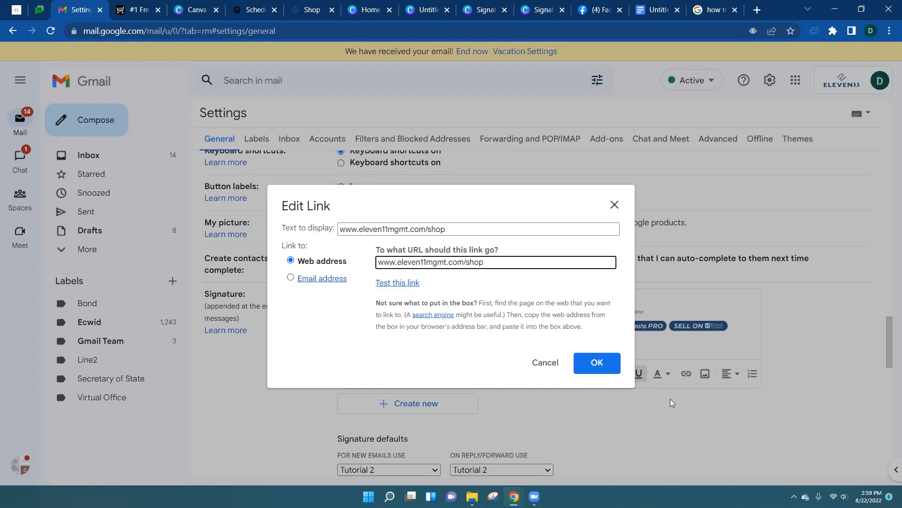
click(597, 363)
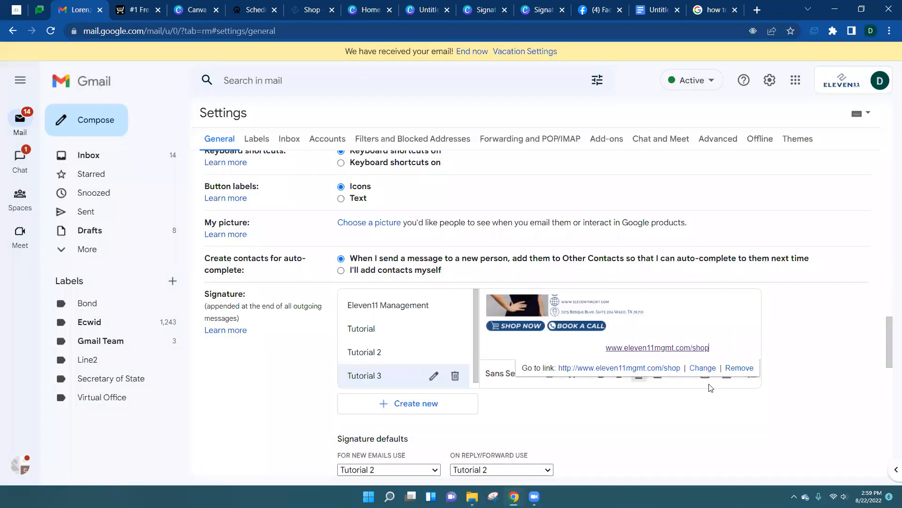
click(798, 364)
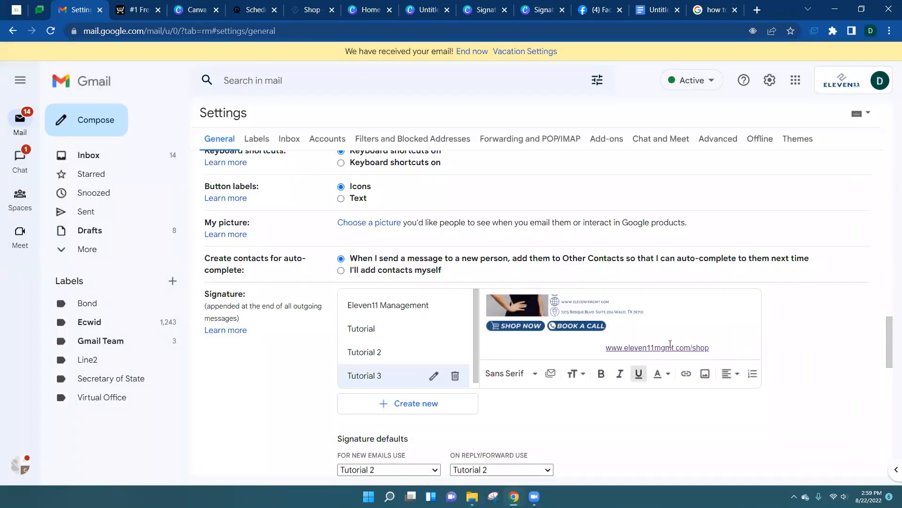
drag(712, 348, 607, 350)
click(722, 319)
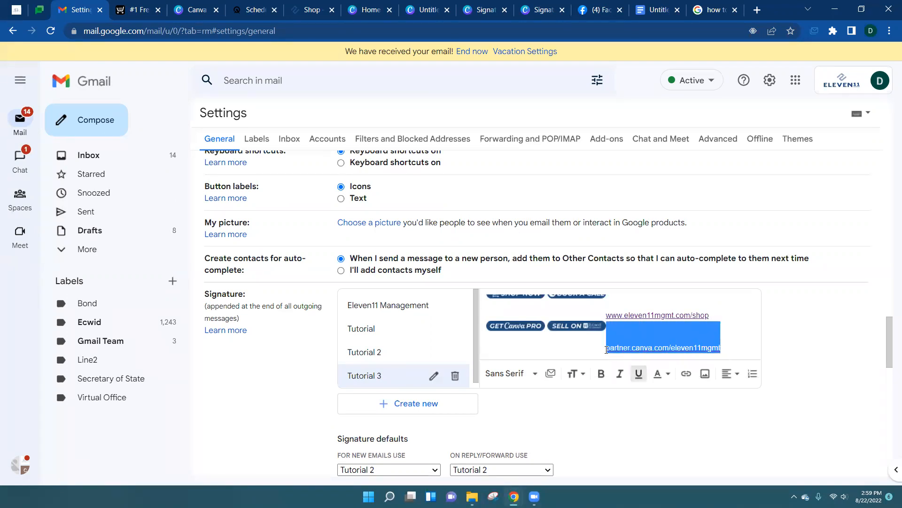
key(BackSpace)
drag(712, 317, 608, 318)
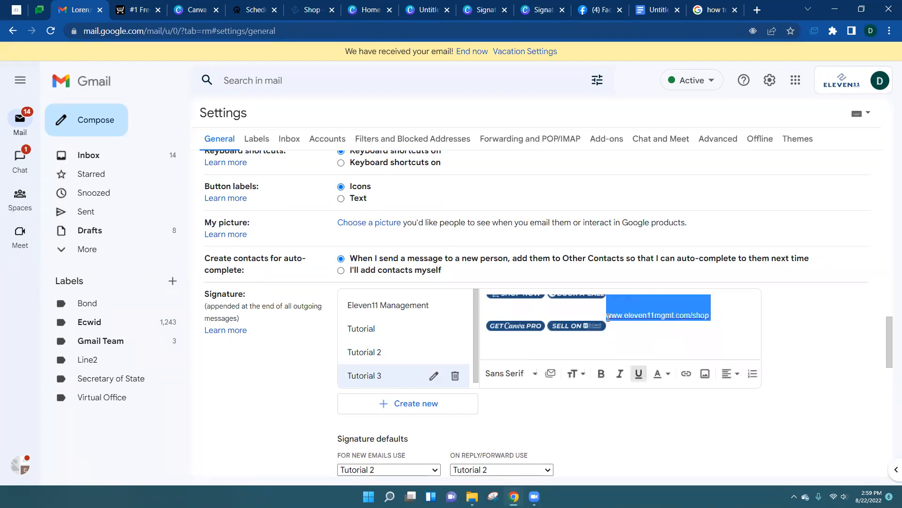
key(BackSpace)
drag(545, 326, 495, 325)
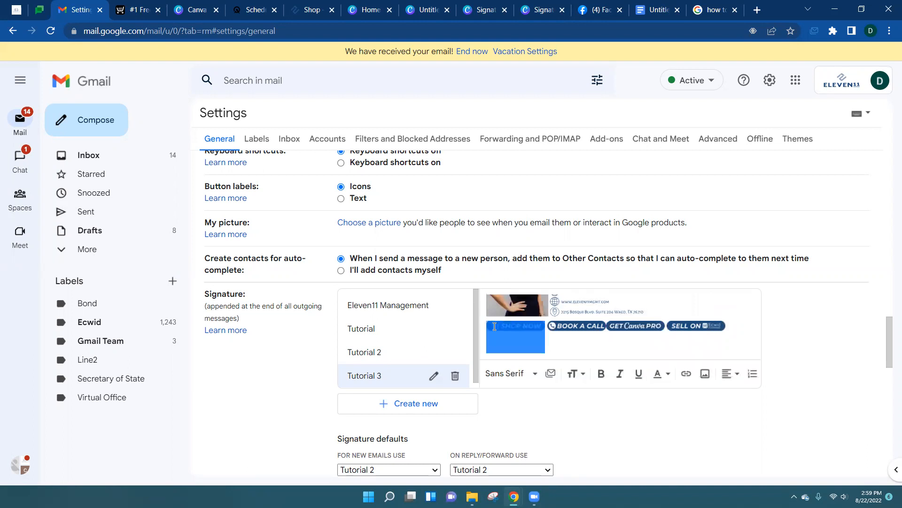
click(687, 373)
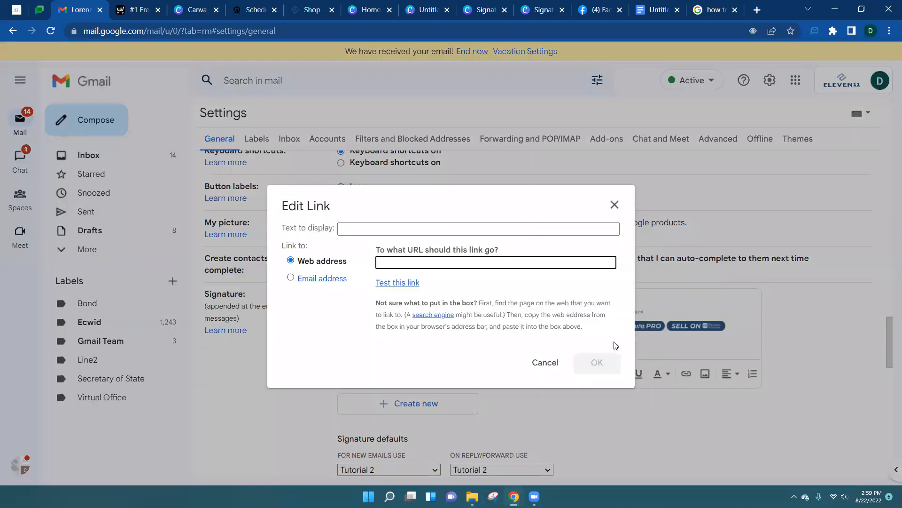
text(www.eleven11mgmt.com)
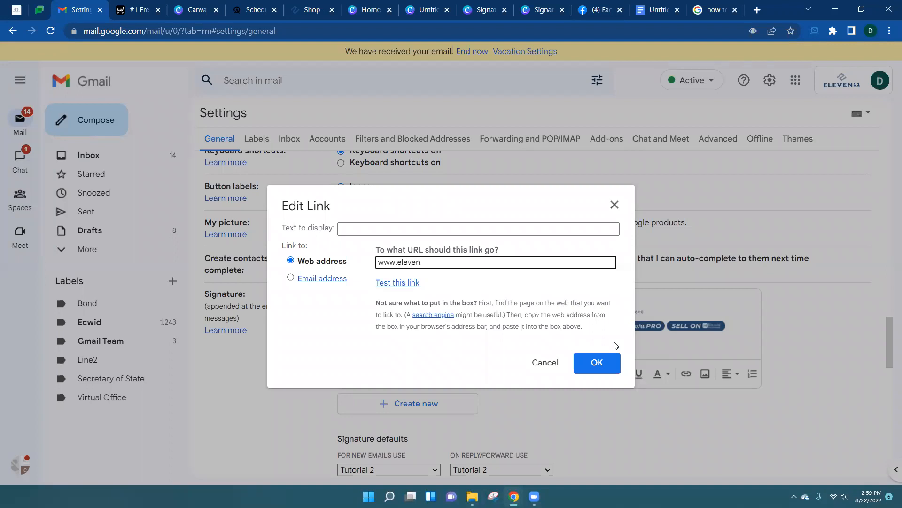
text(shop)
key(Tab)
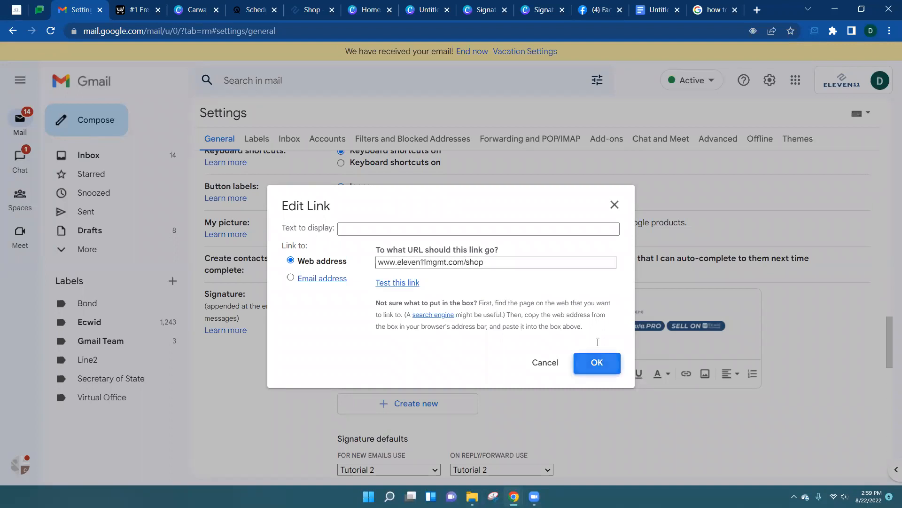
key(Return)
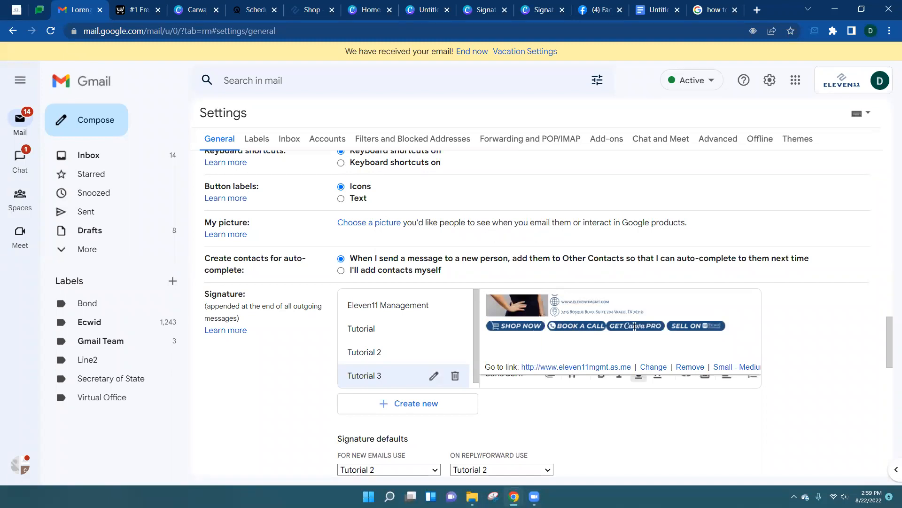
Set Tutorial 3 as the default signature for new emails and for replies and forwards.
click(690, 325)
scroll(714, 323, down, 4)
scroll(711, 282, up, 4)
scroll(711, 283, up, 3)
scroll(683, 326, down, 8)
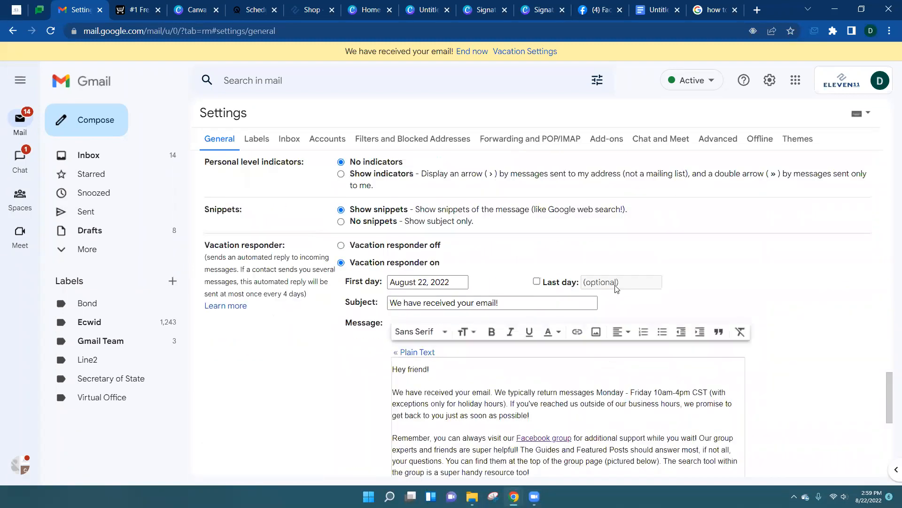
scroll(616, 289, down, 9)
scroll(768, 235, up, 5)
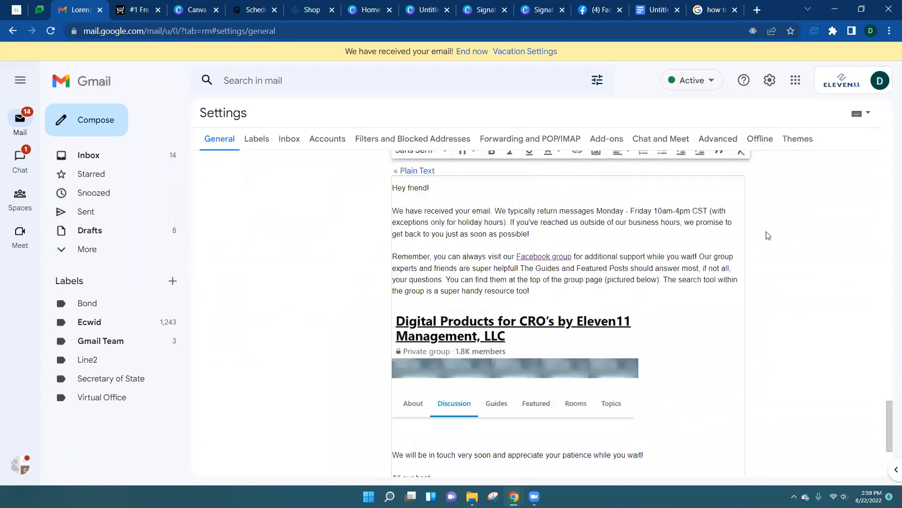
scroll(768, 235, up, 8)
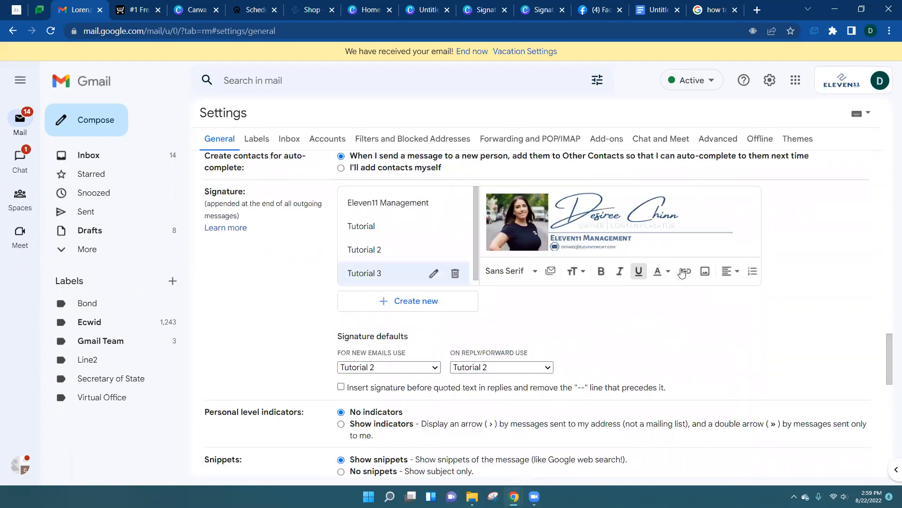
click(371, 367)
click(367, 422)
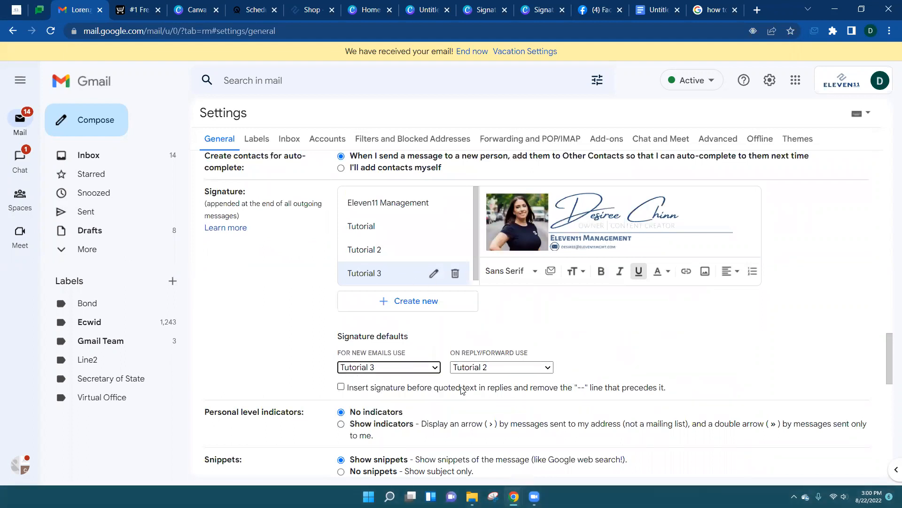
click(490, 367)
click(470, 423)
scroll(612, 356, down, 20)
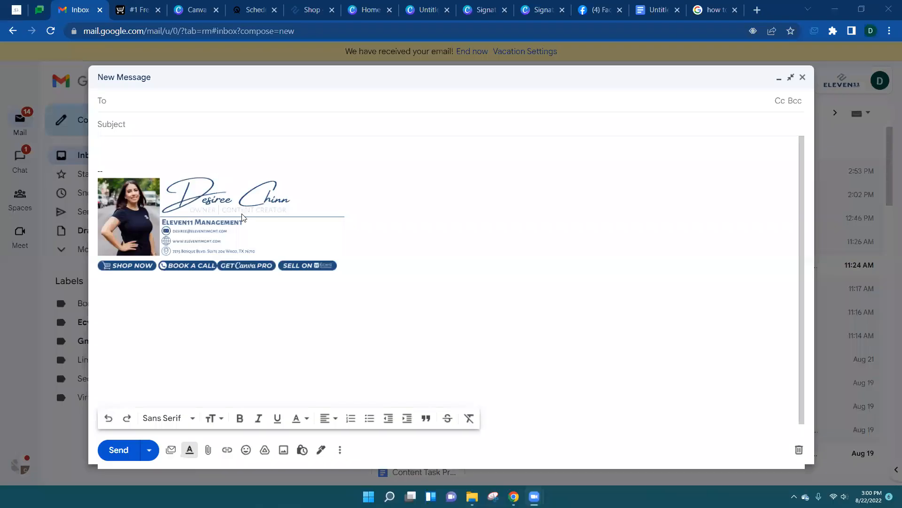
Replace the signature in the new message with the table-based signature to compare the two layouts.
click(440, 217)
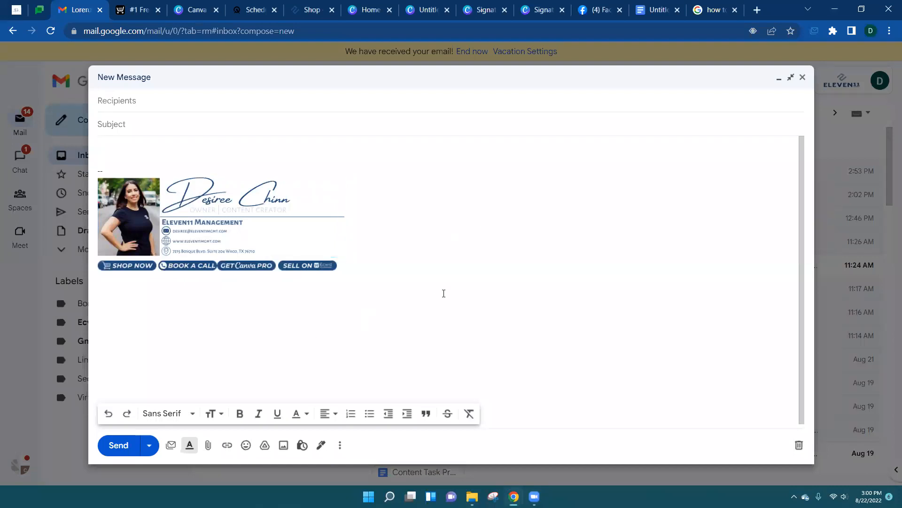
click(353, 264)
click(321, 445)
click(362, 412)
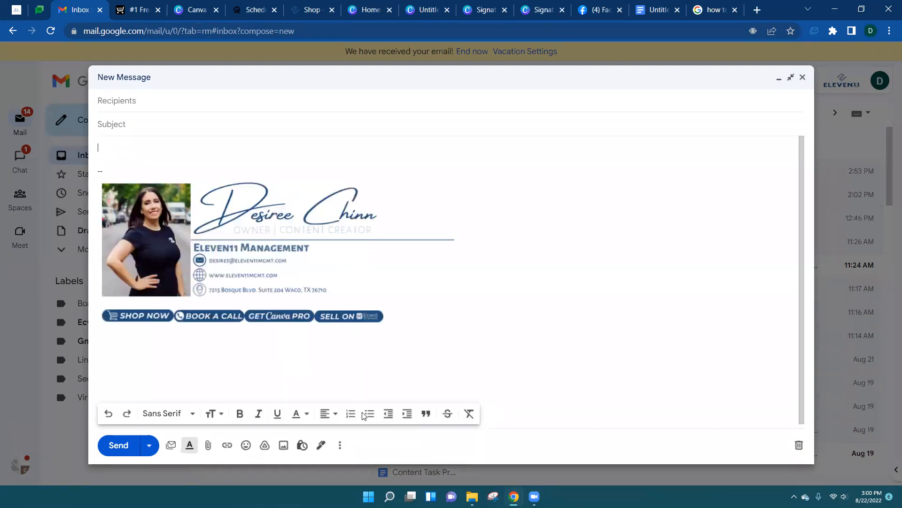
Preview the Tutorial and Eleven11 Management signatures in the new message and finish by applying Tutorial 3.
click(321, 445)
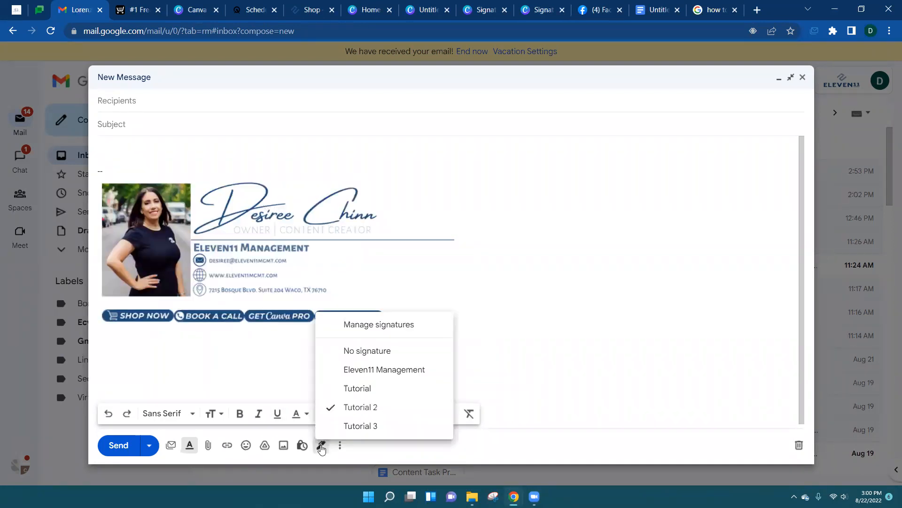
click(366, 389)
click(321, 446)
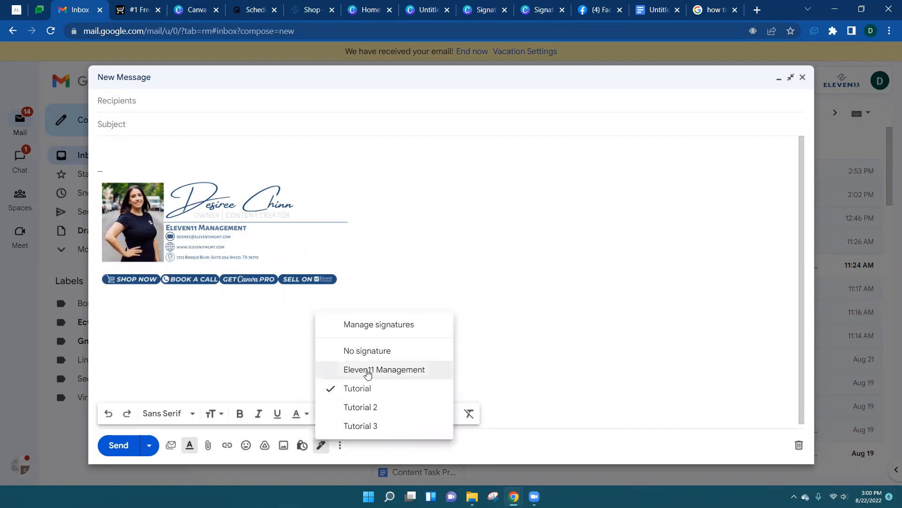
click(369, 372)
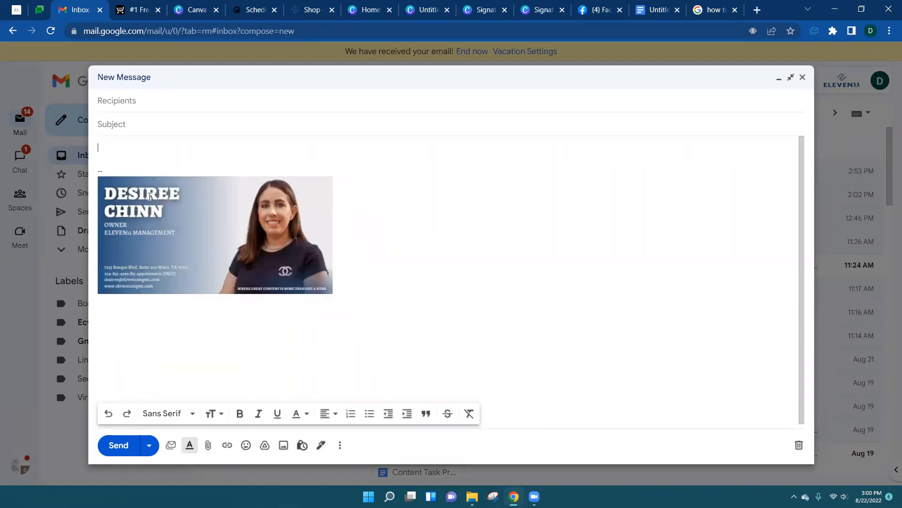
click(321, 445)
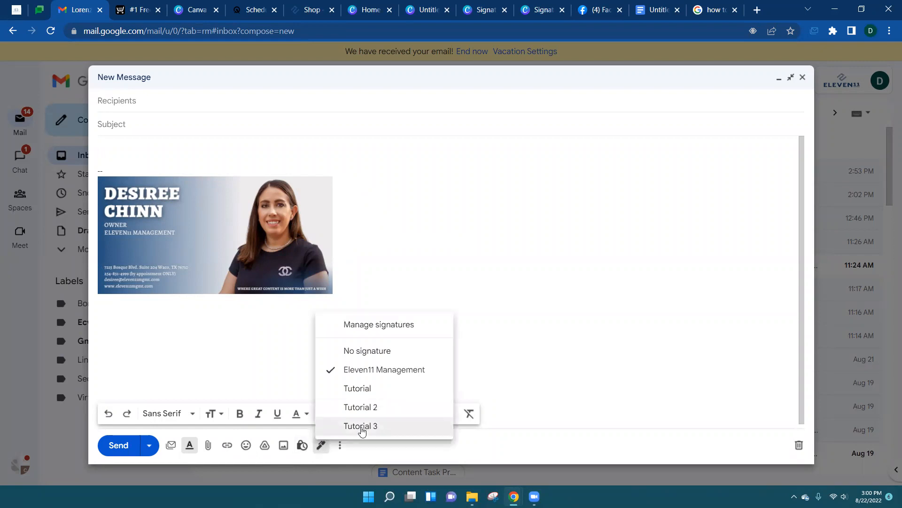
click(362, 426)
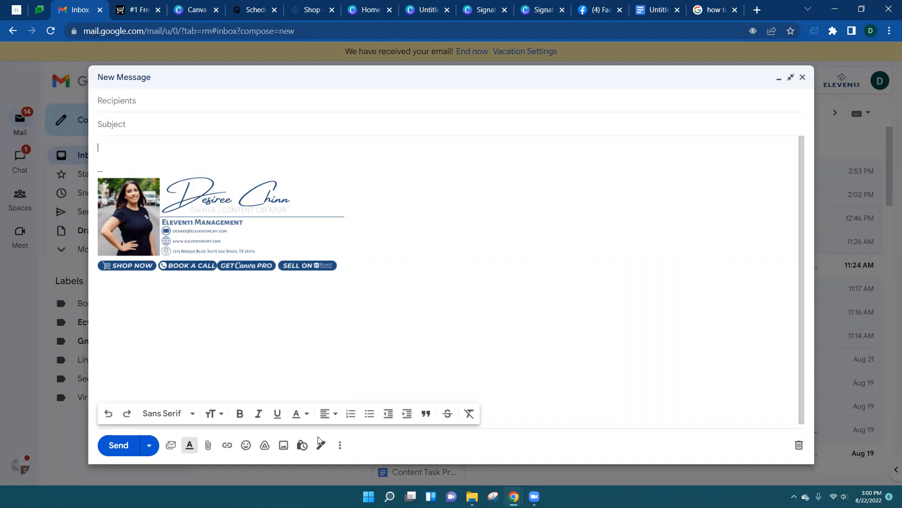
Insert a space between the Book a Call and Get Canva Pro button images in the message's signature.
click(220, 272)
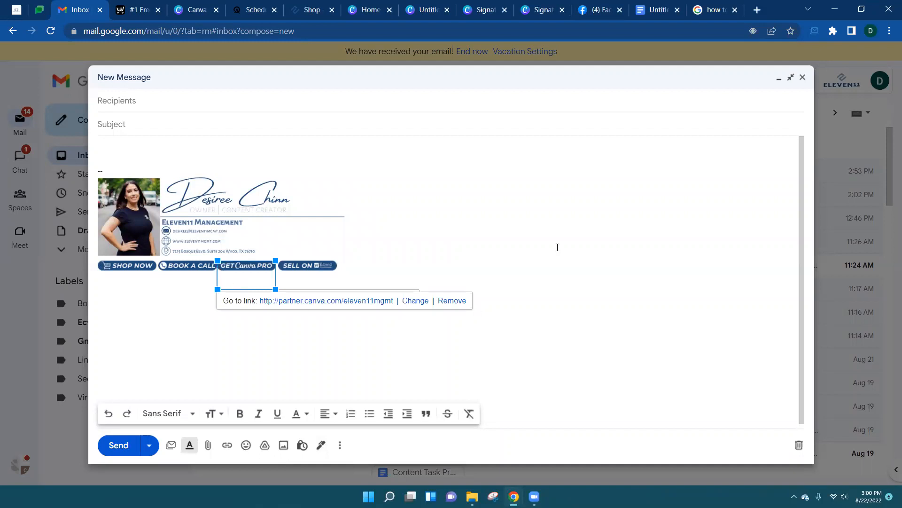
click(558, 247)
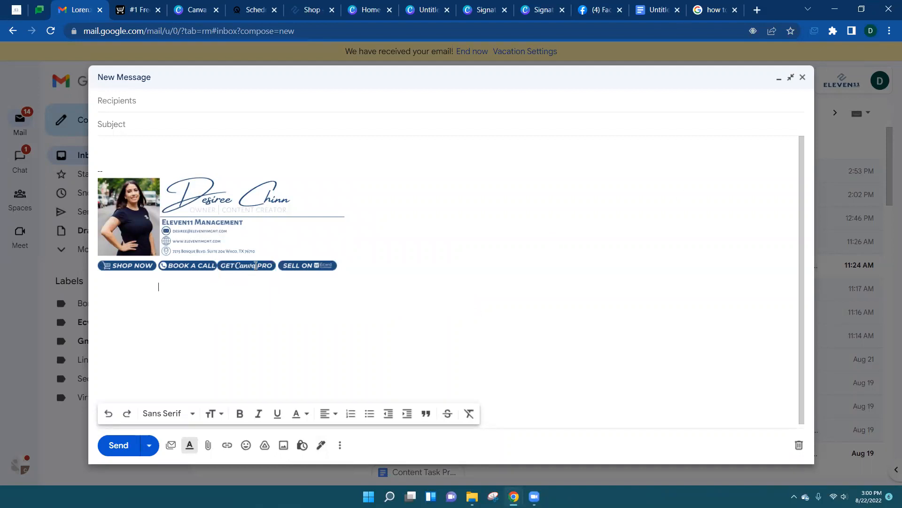
click(229, 286)
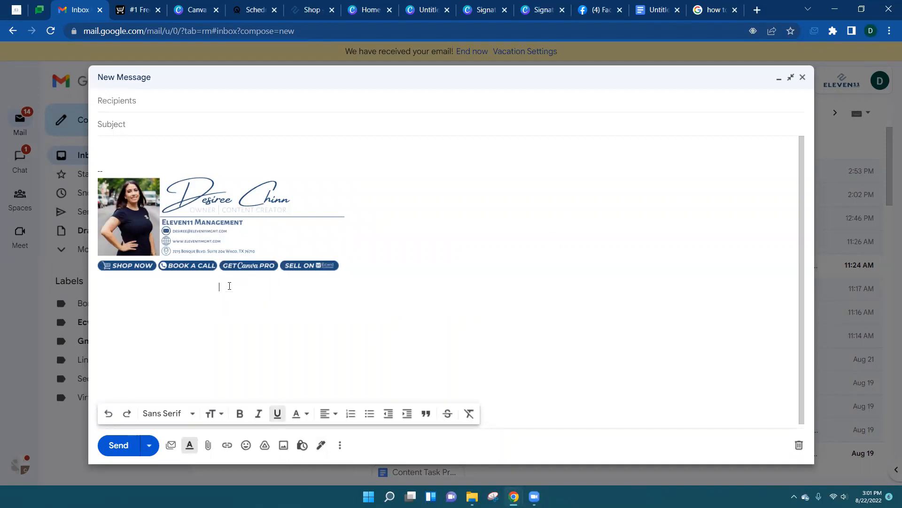
click(473, 258)
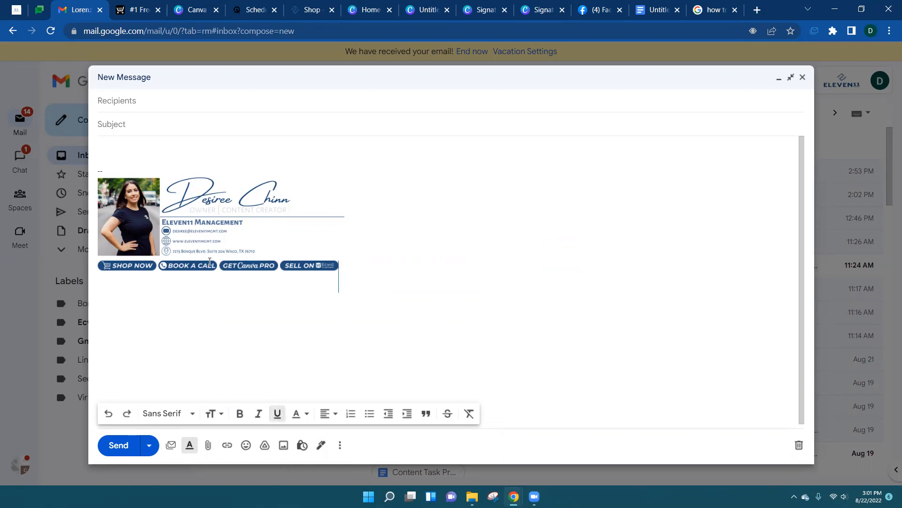